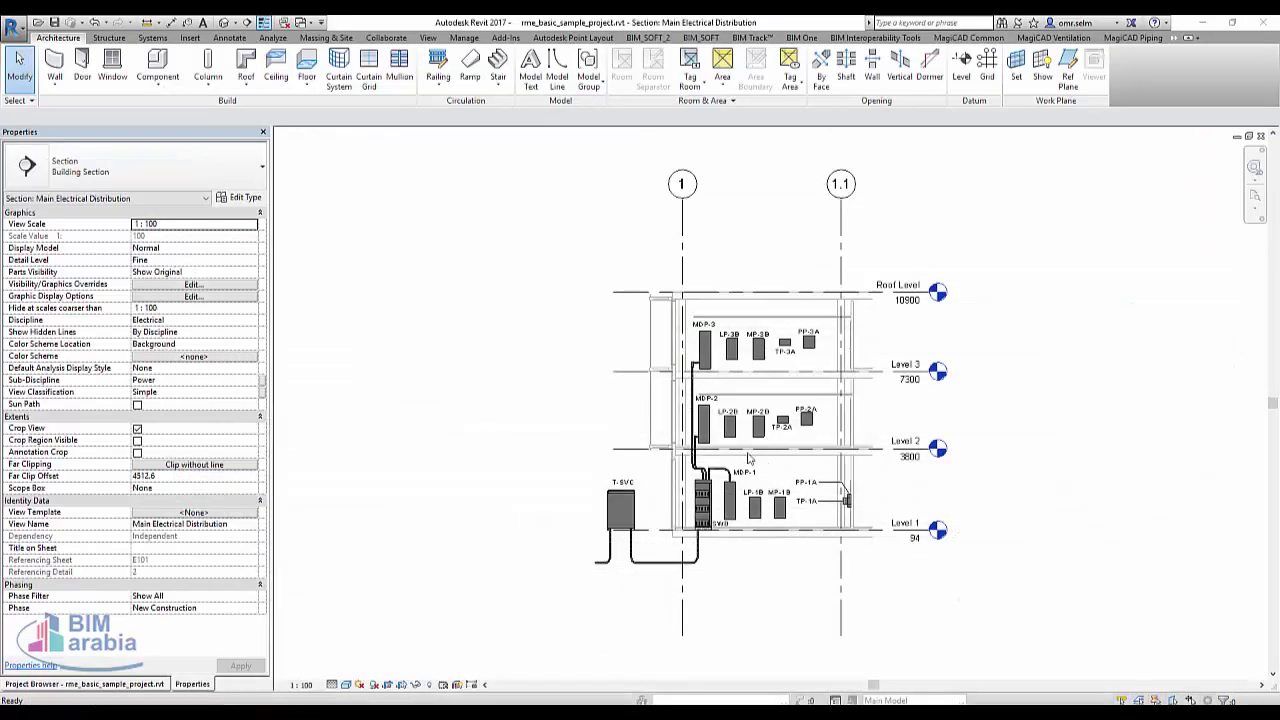
Show the default 3D view with the view discipline set to Architectural
left_click(224, 24)
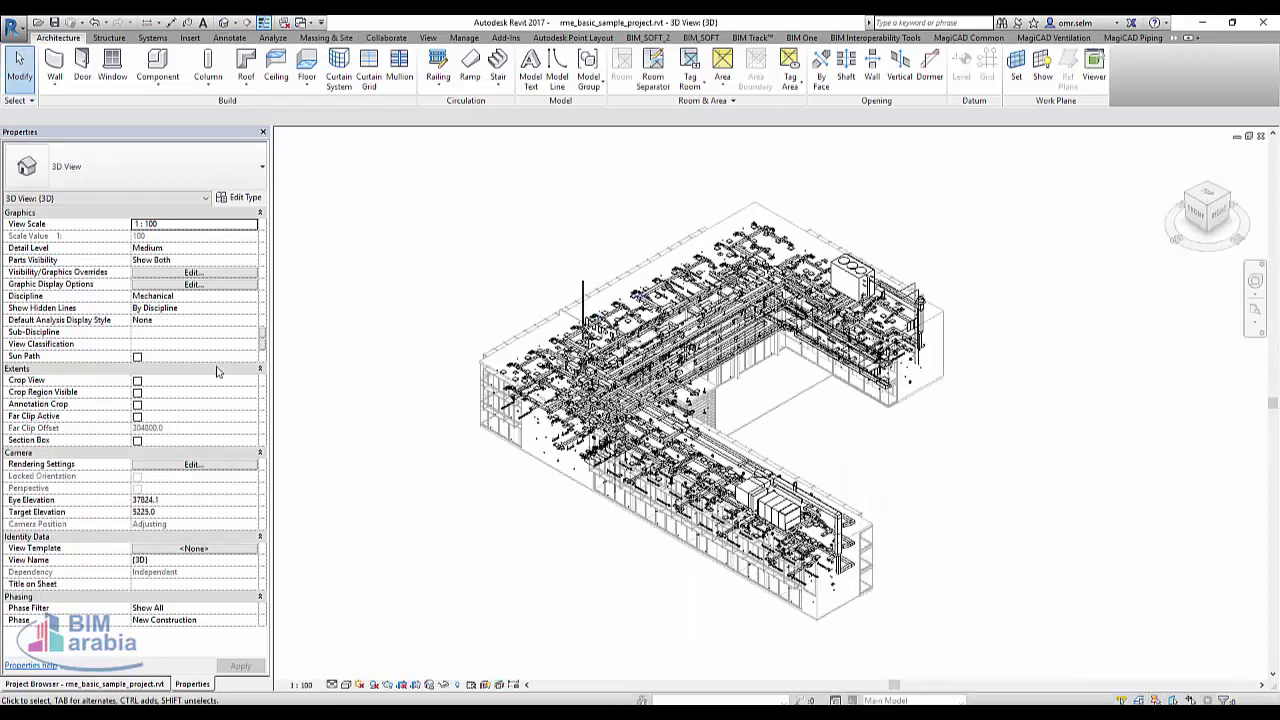
left_click(253, 297)
left_click(155, 308)
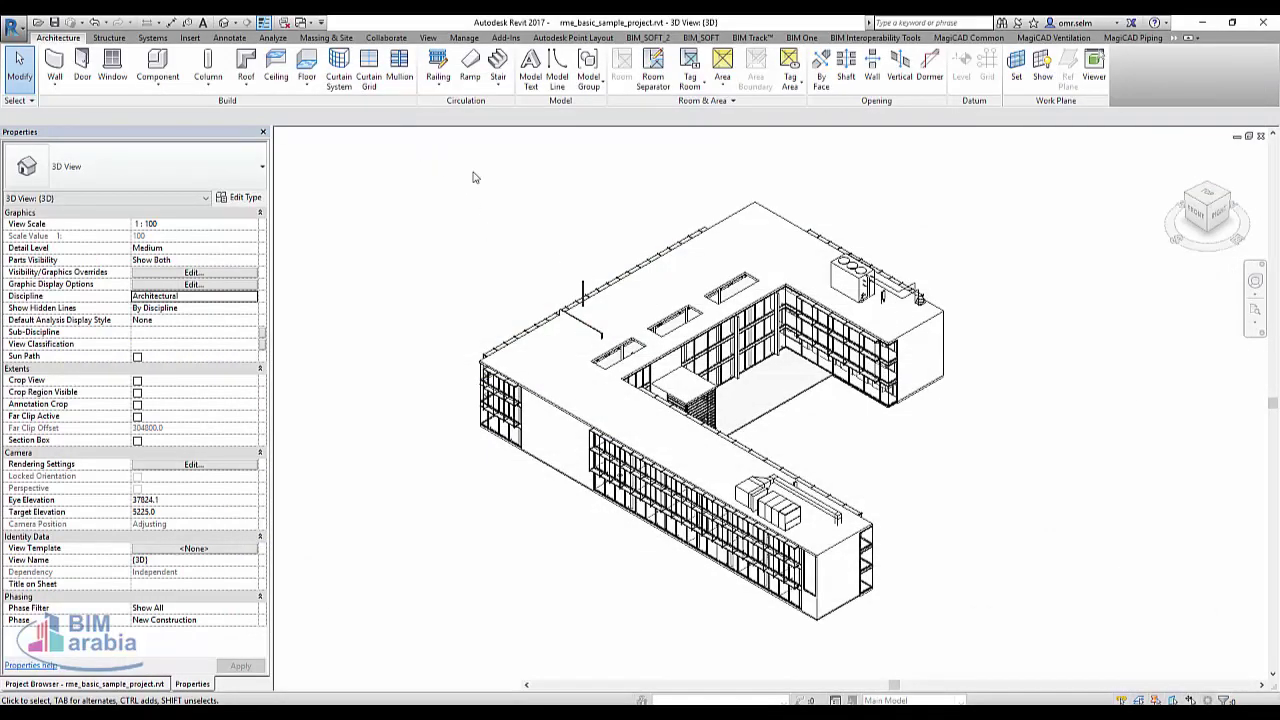
In Energy Settings, search the project location for Cairo, Egypt
left_click(273, 38)
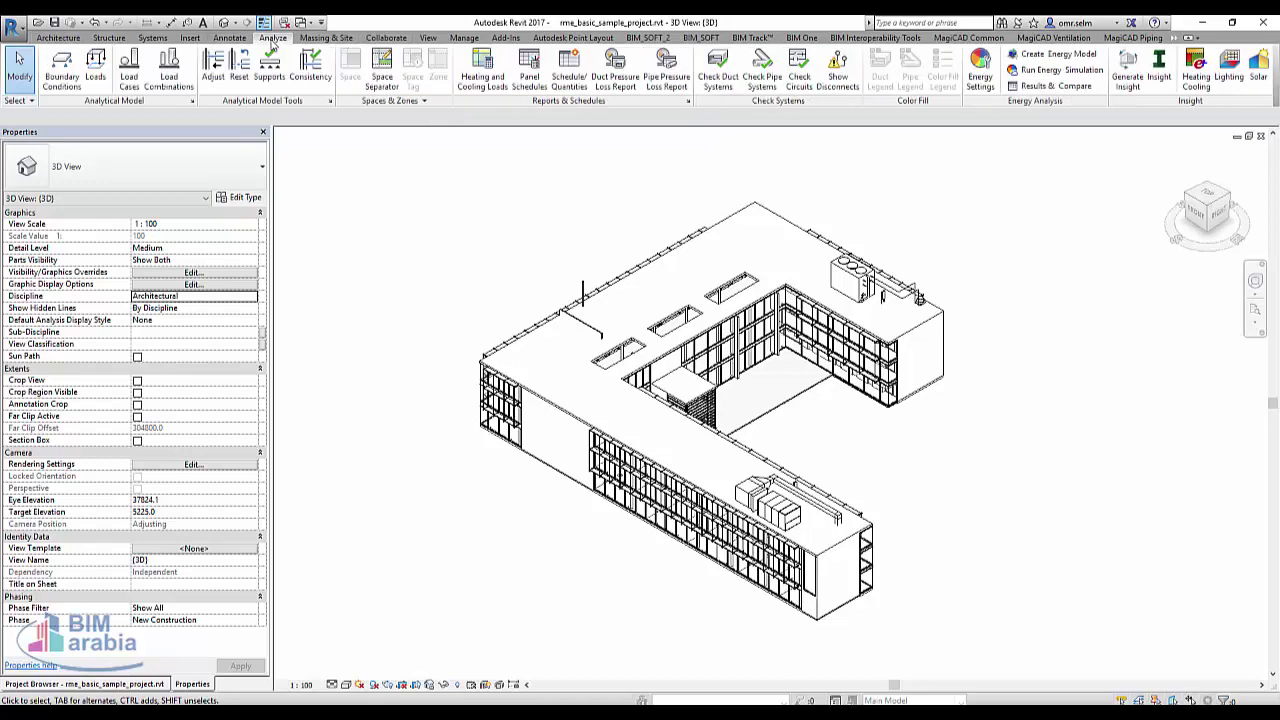
left_click(980, 76)
left_click(773, 125)
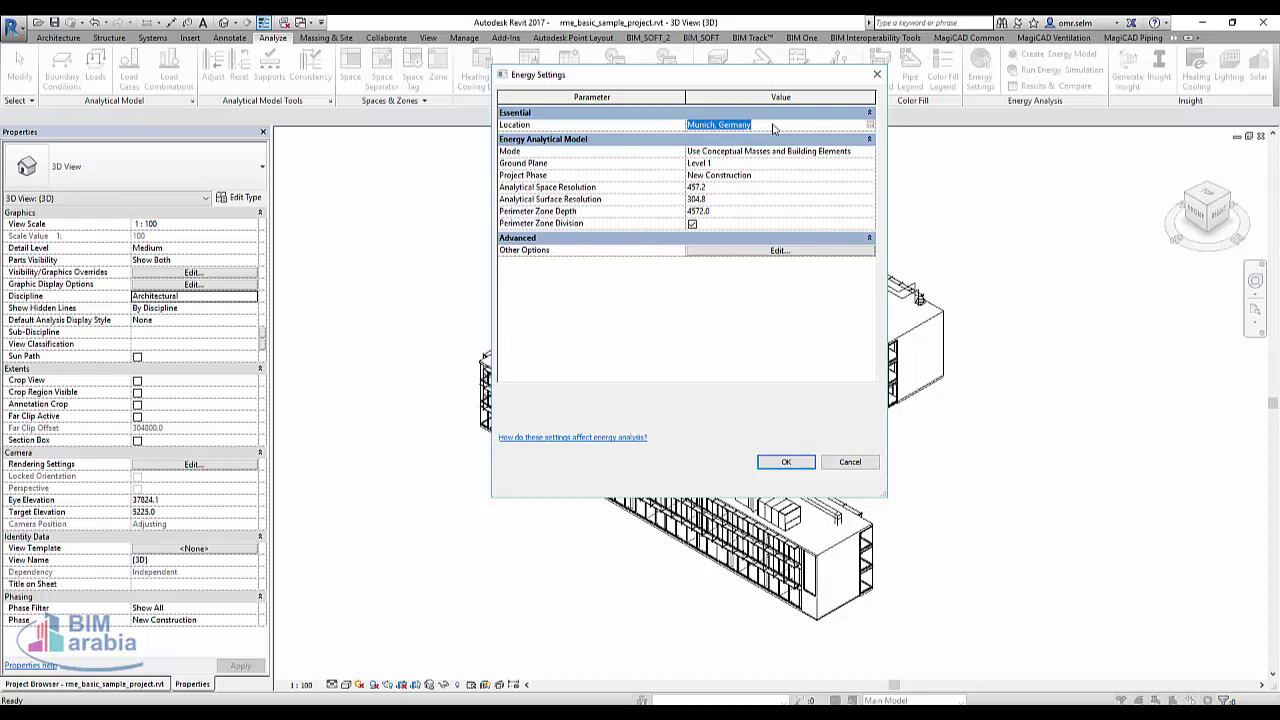
left_click(869, 124)
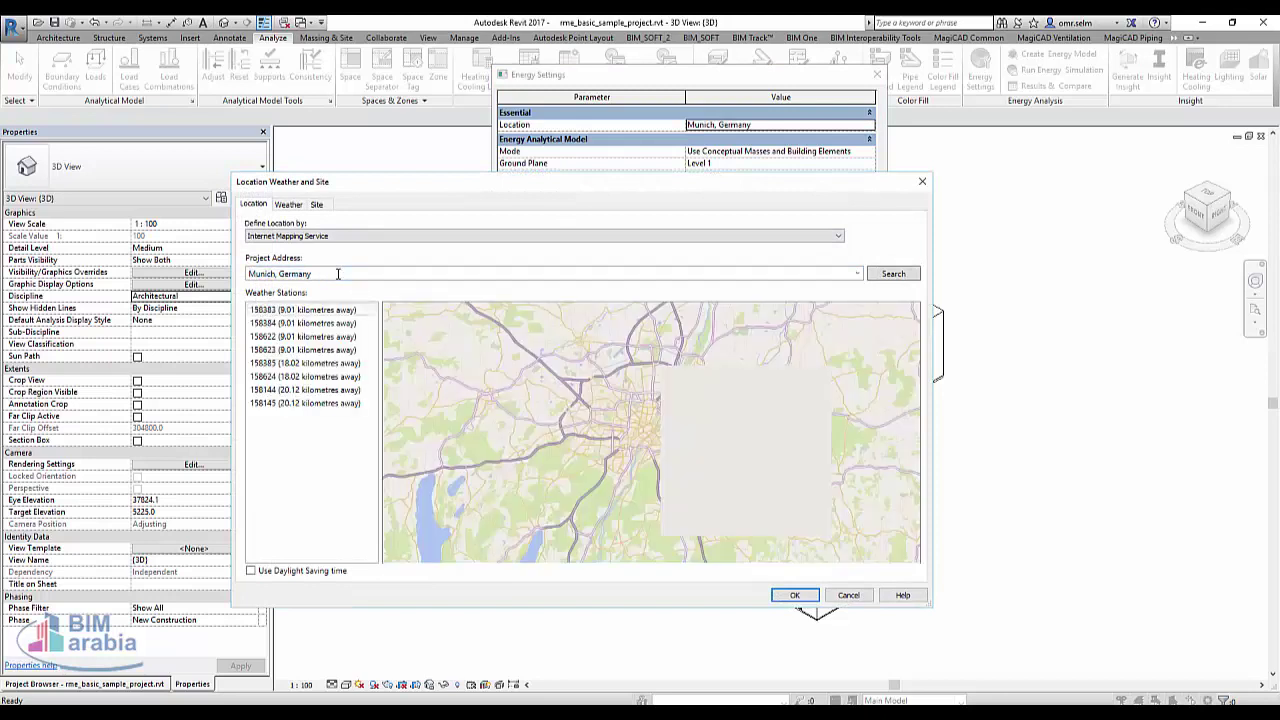
triple_click(338, 274)
type("Cairo, Egypt")
key("Return")
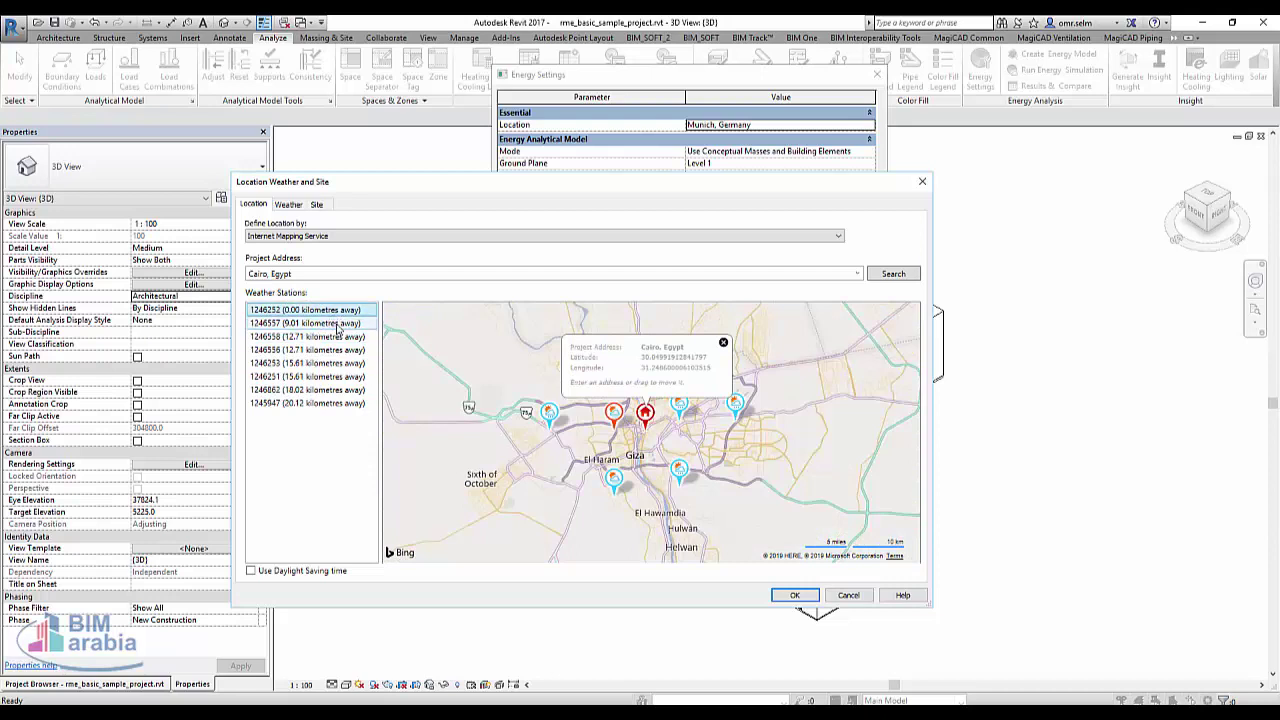
Choose weather station 1246536, review its design temperatures, and confirm the Cairo location
left_click(335, 324)
left_click(342, 338)
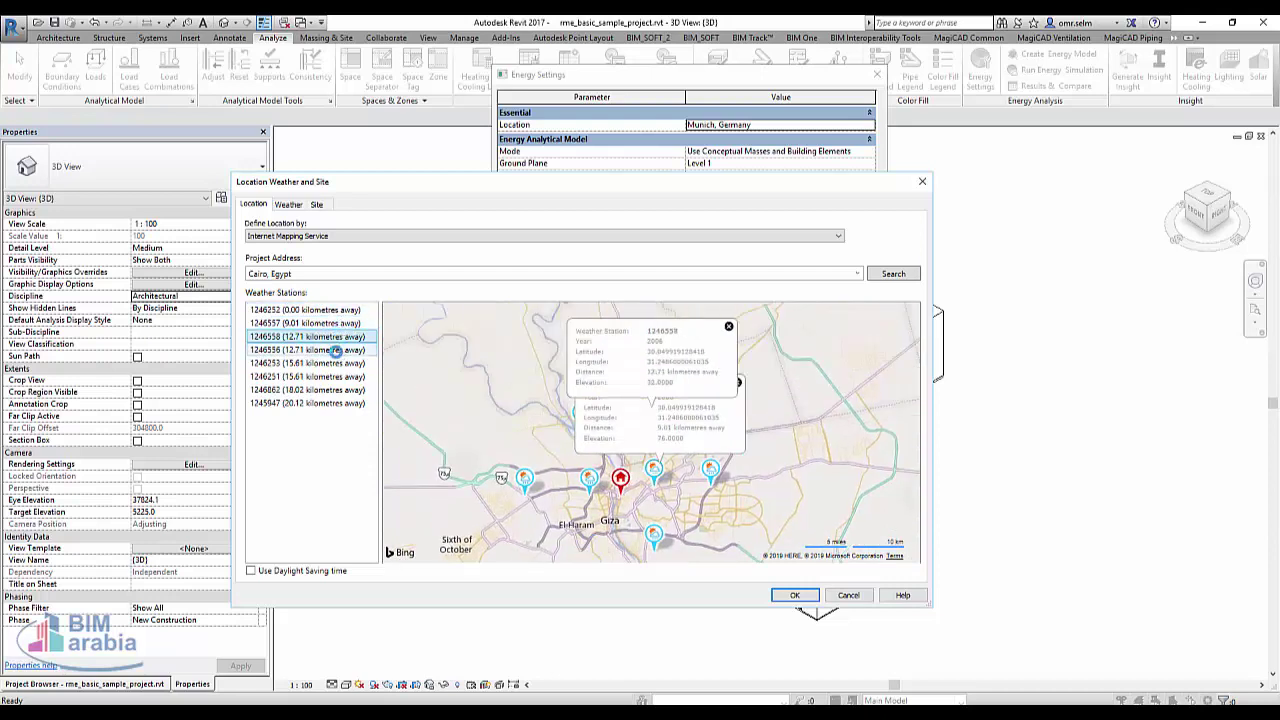
left_click(339, 350)
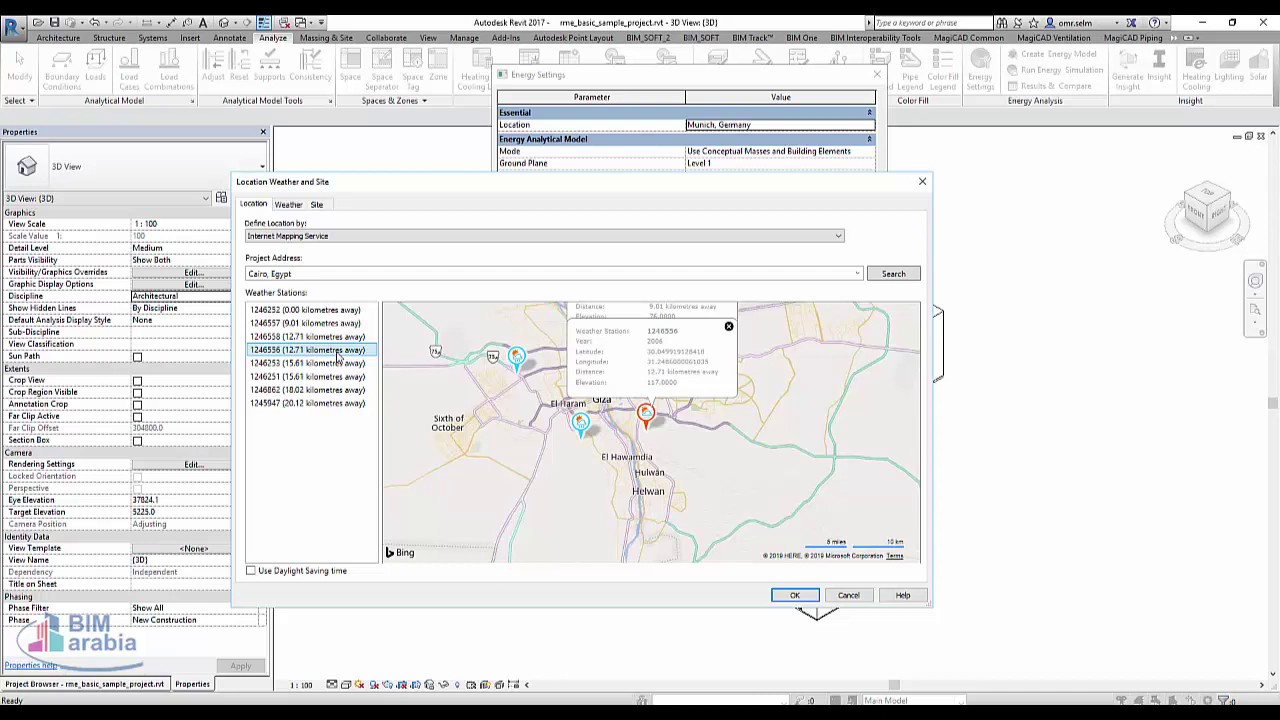
left_click(292, 206)
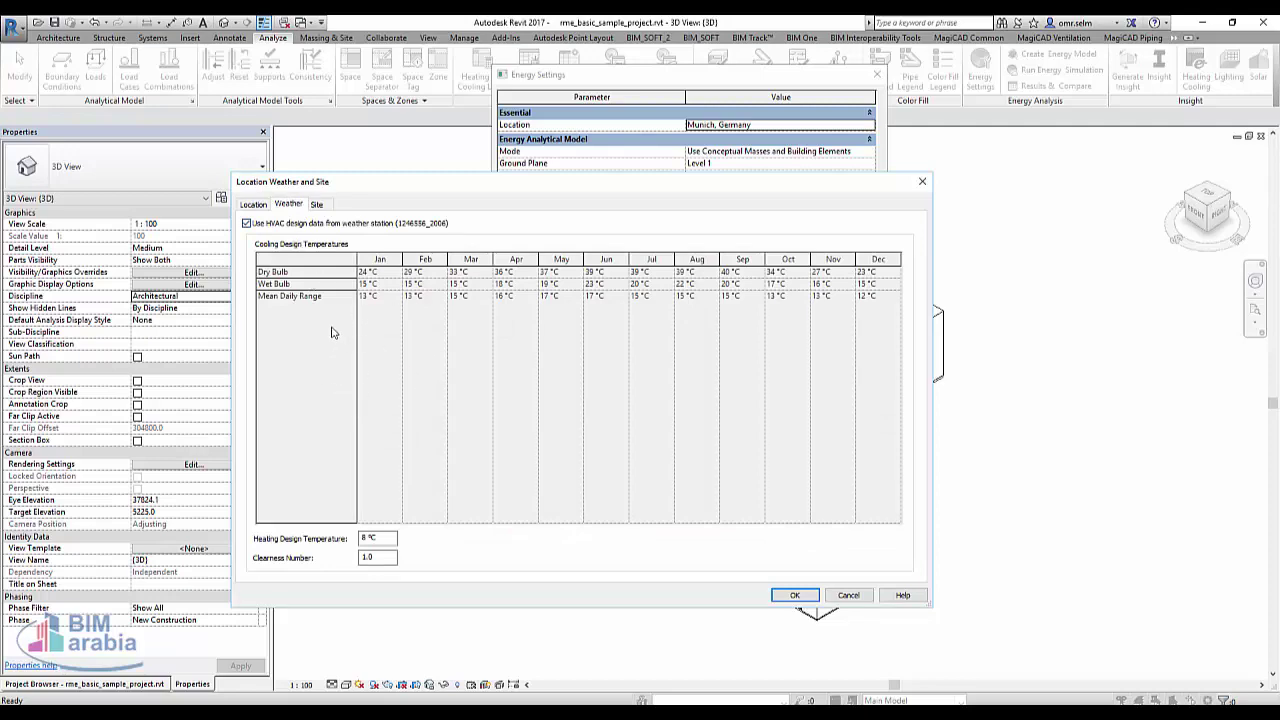
left_click(797, 596)
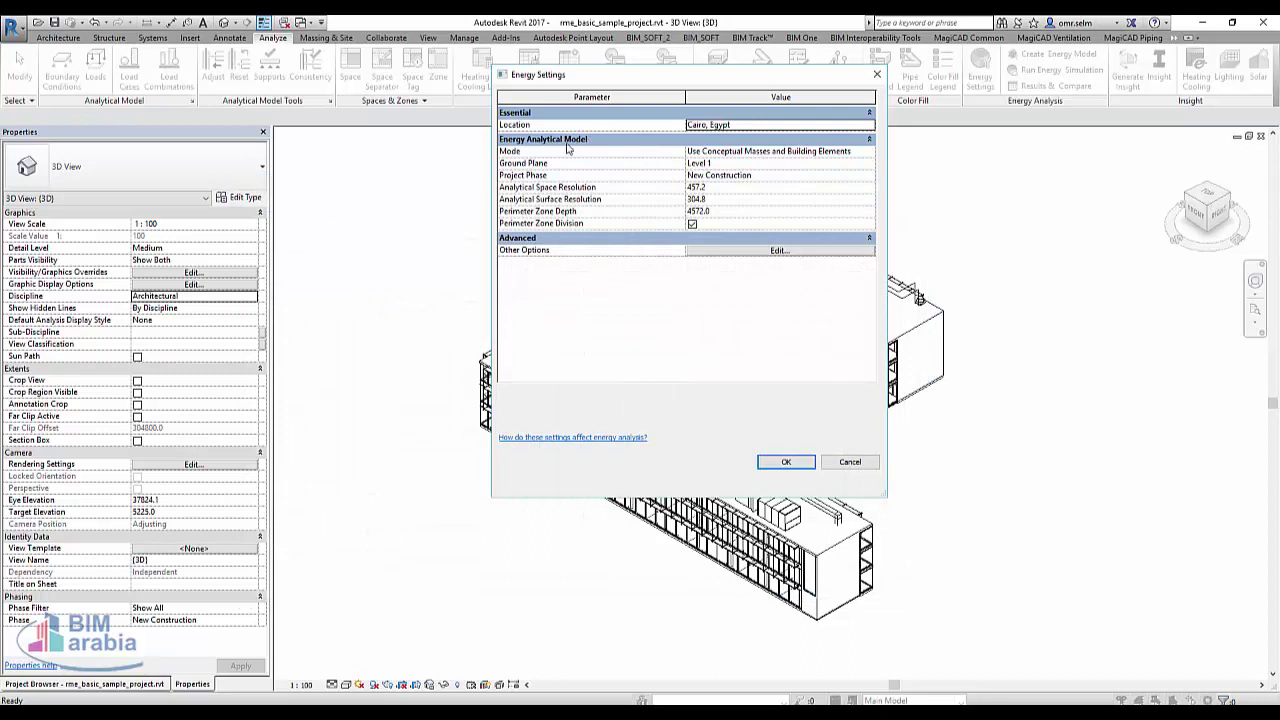
Keep the existing analytical mode and Default operating schedule, then accept the energy settings
left_click(869, 154)
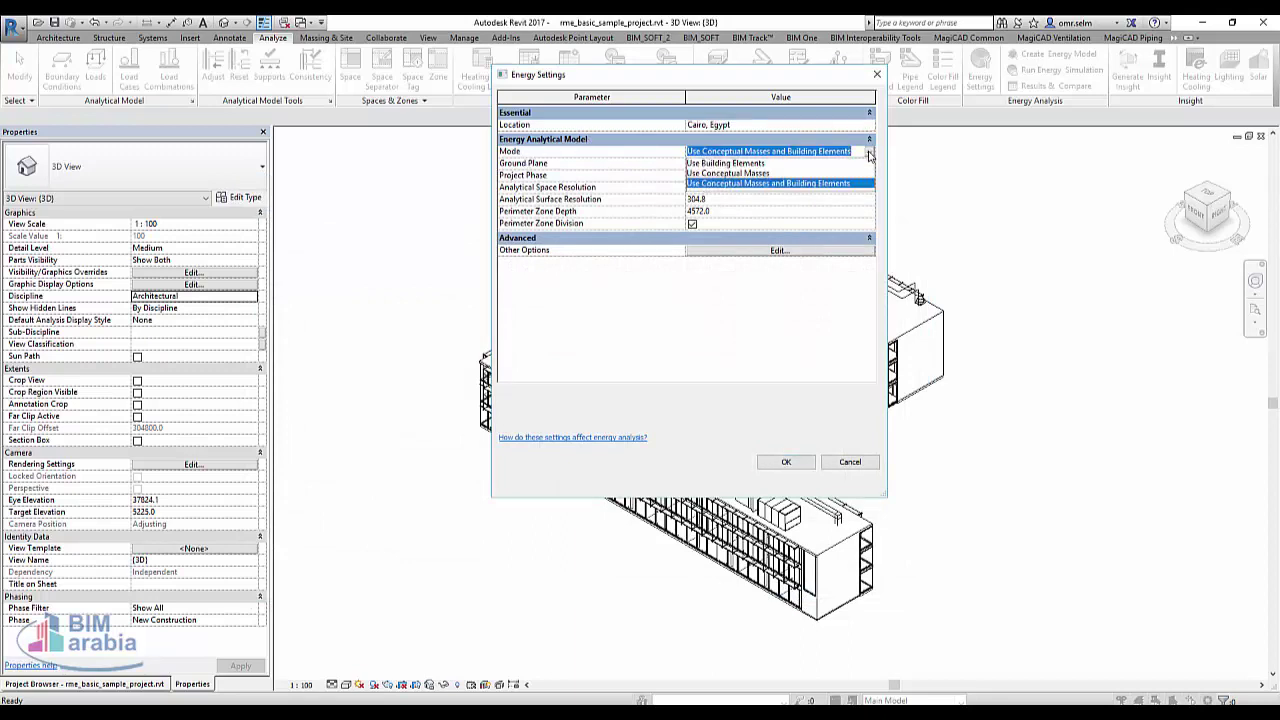
left_click(869, 154)
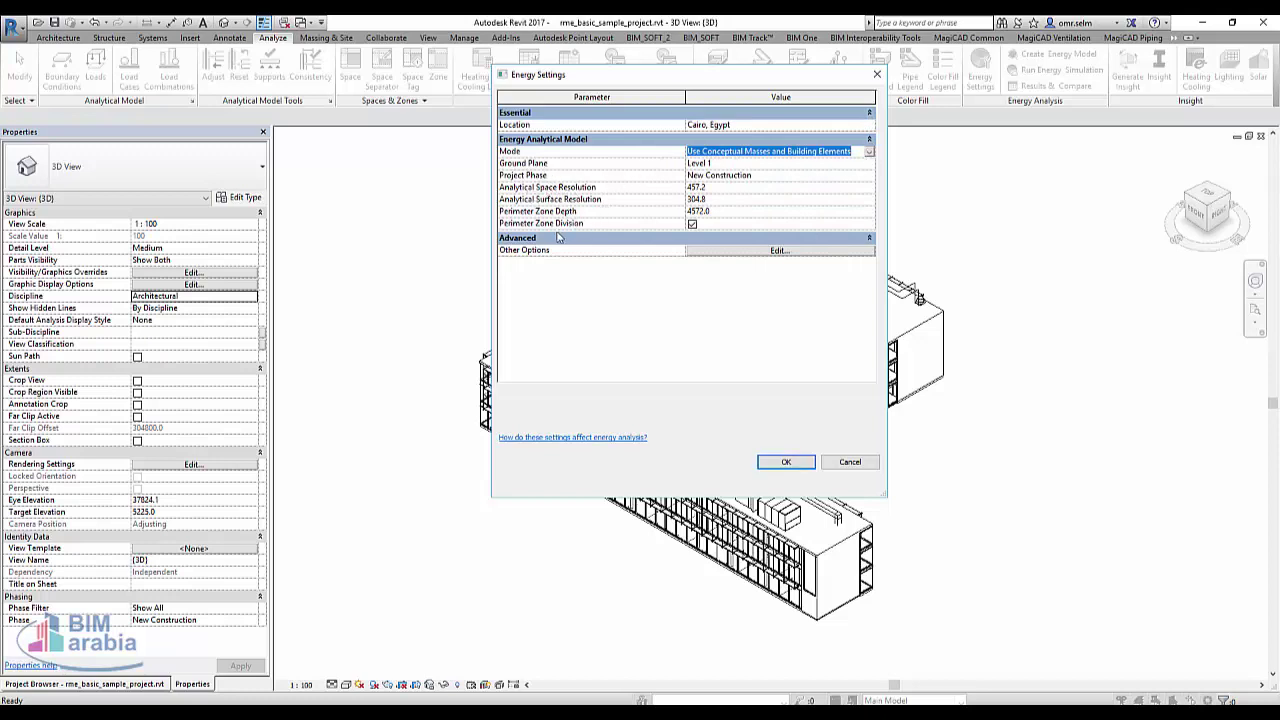
left_click(733, 251)
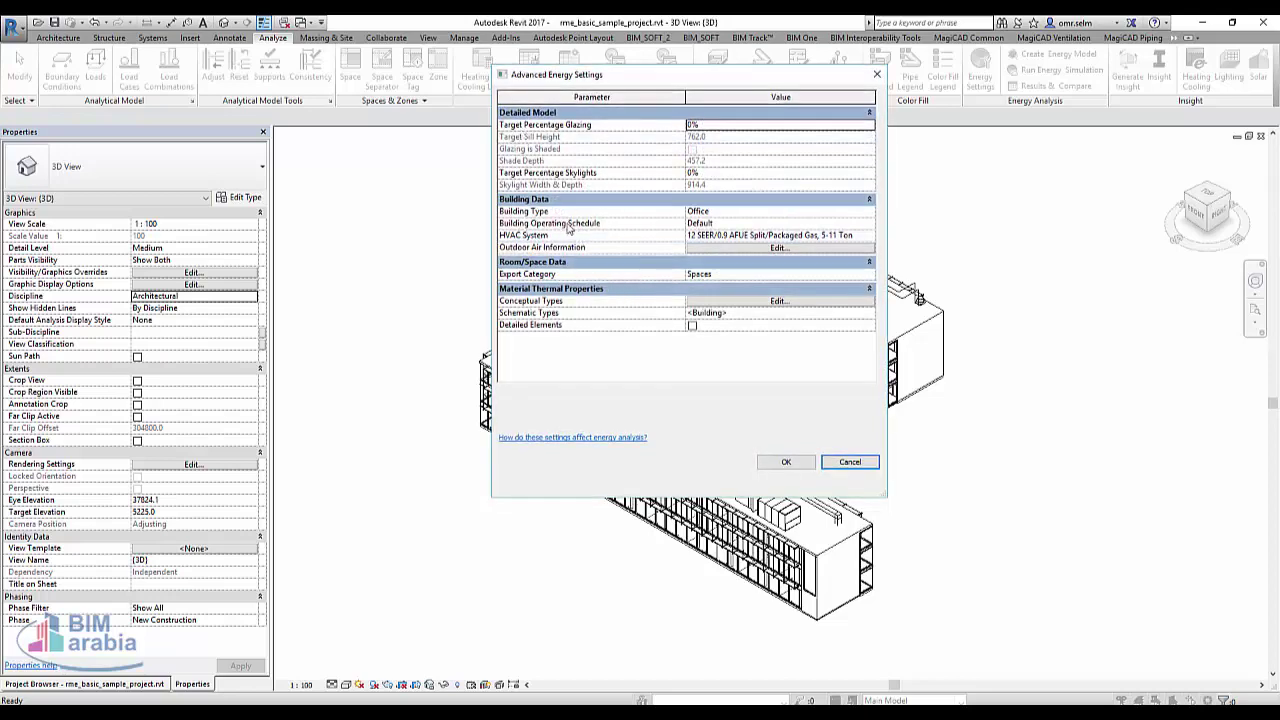
left_click(815, 224)
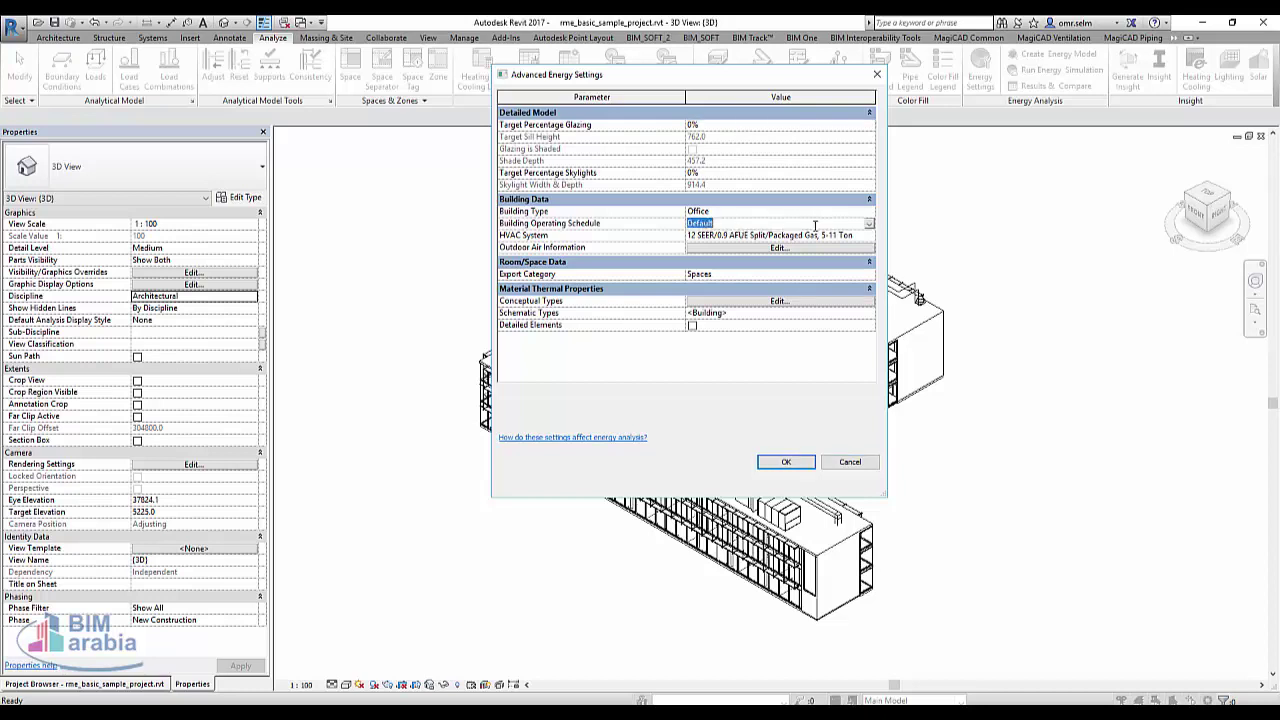
left_click(868, 224)
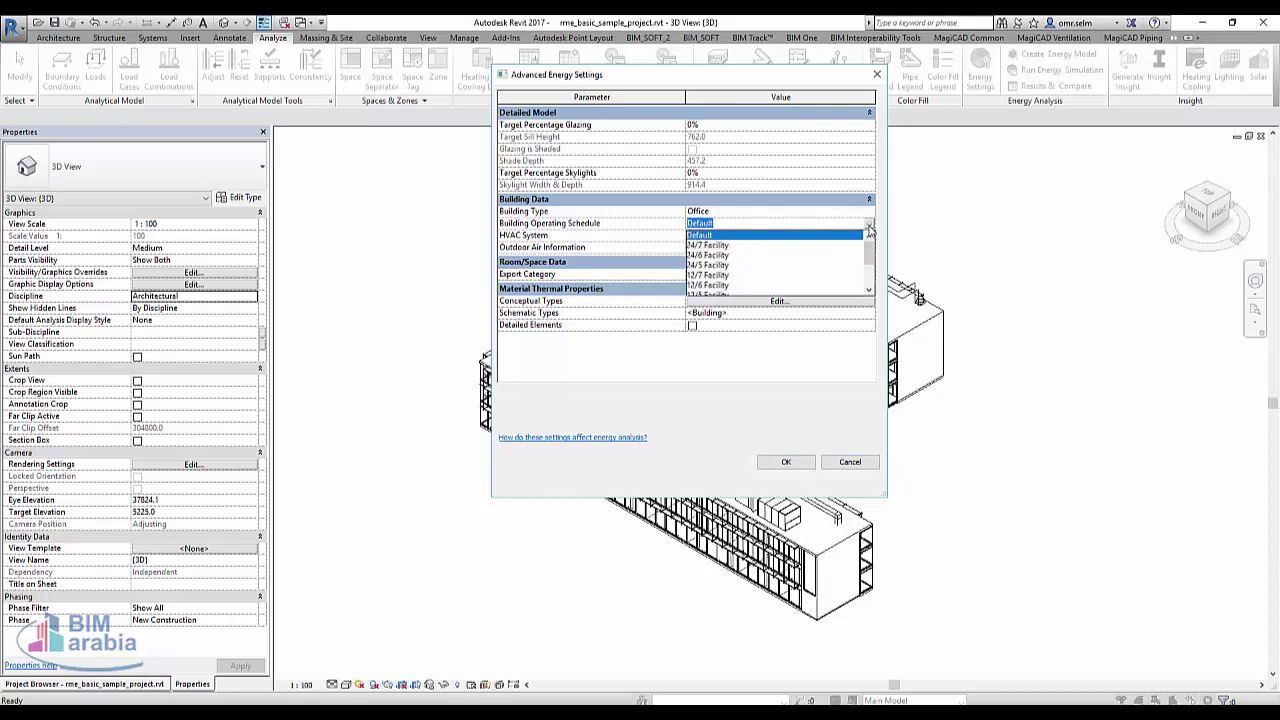
left_click(869, 228)
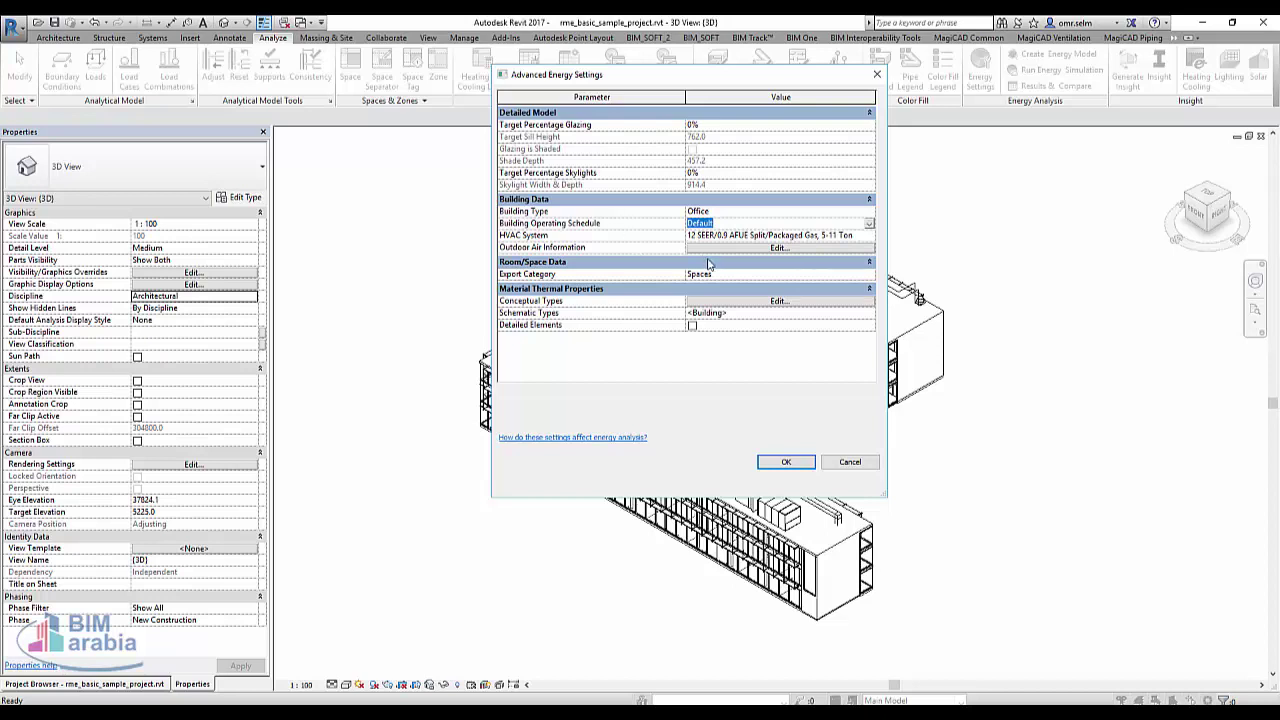
left_click(795, 464)
left_click(795, 466)
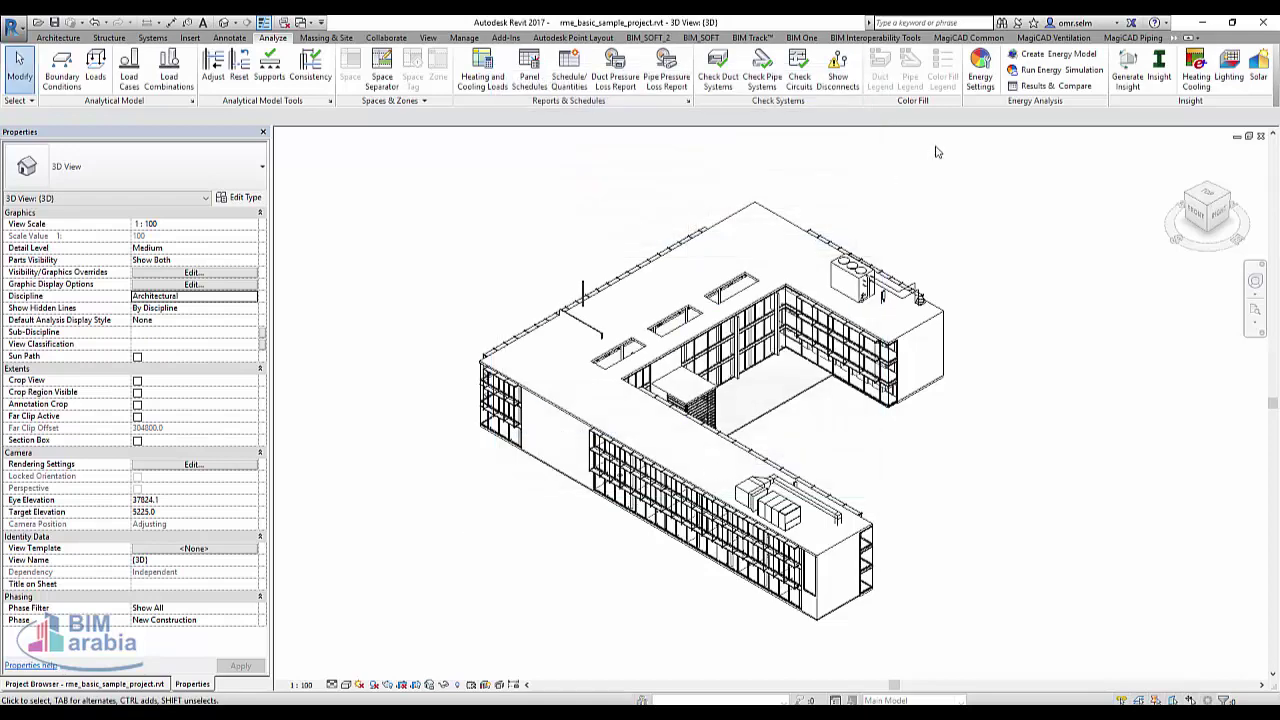
Create the energy analytical model and dismiss the completion message
left_click(980, 88)
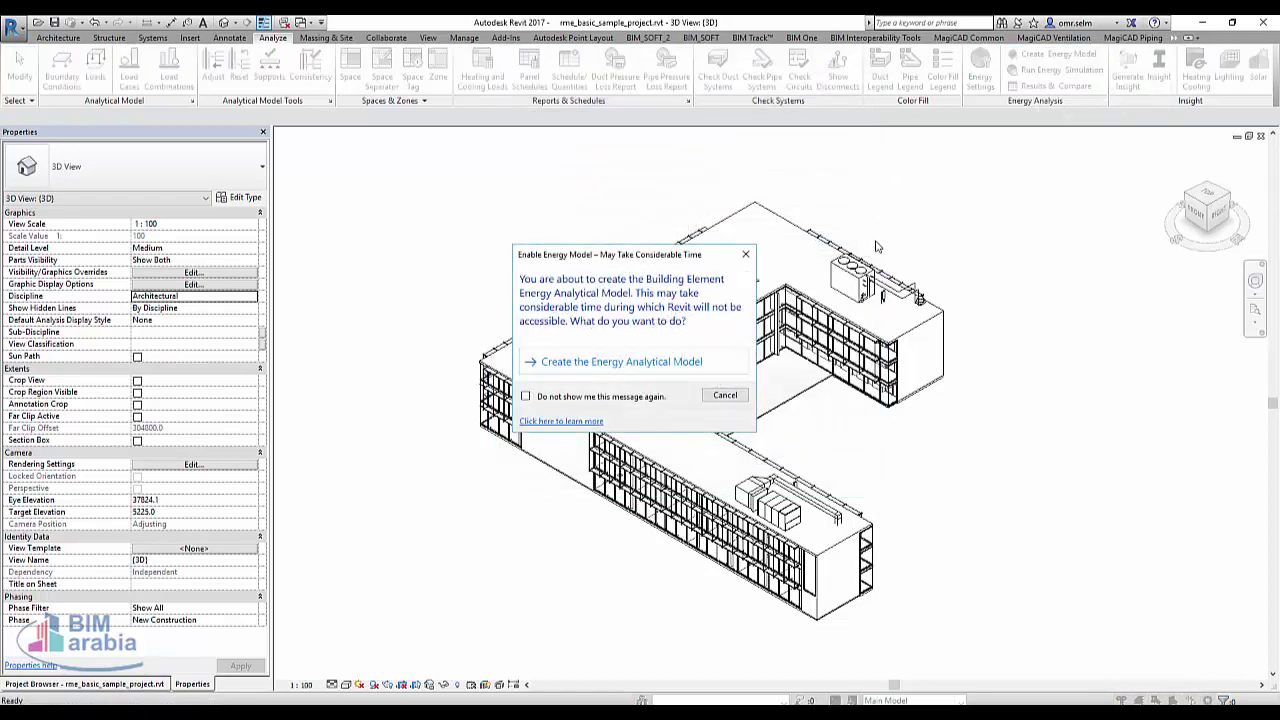
left_click(587, 369)
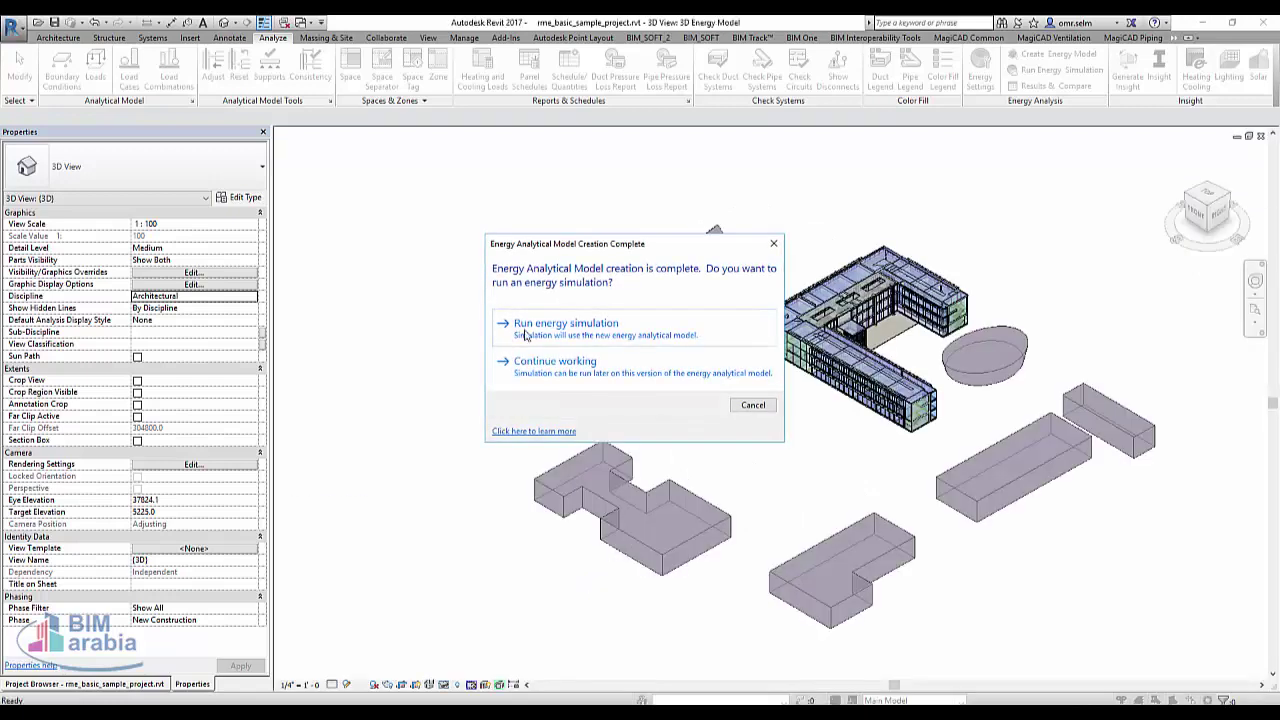
left_click(608, 370)
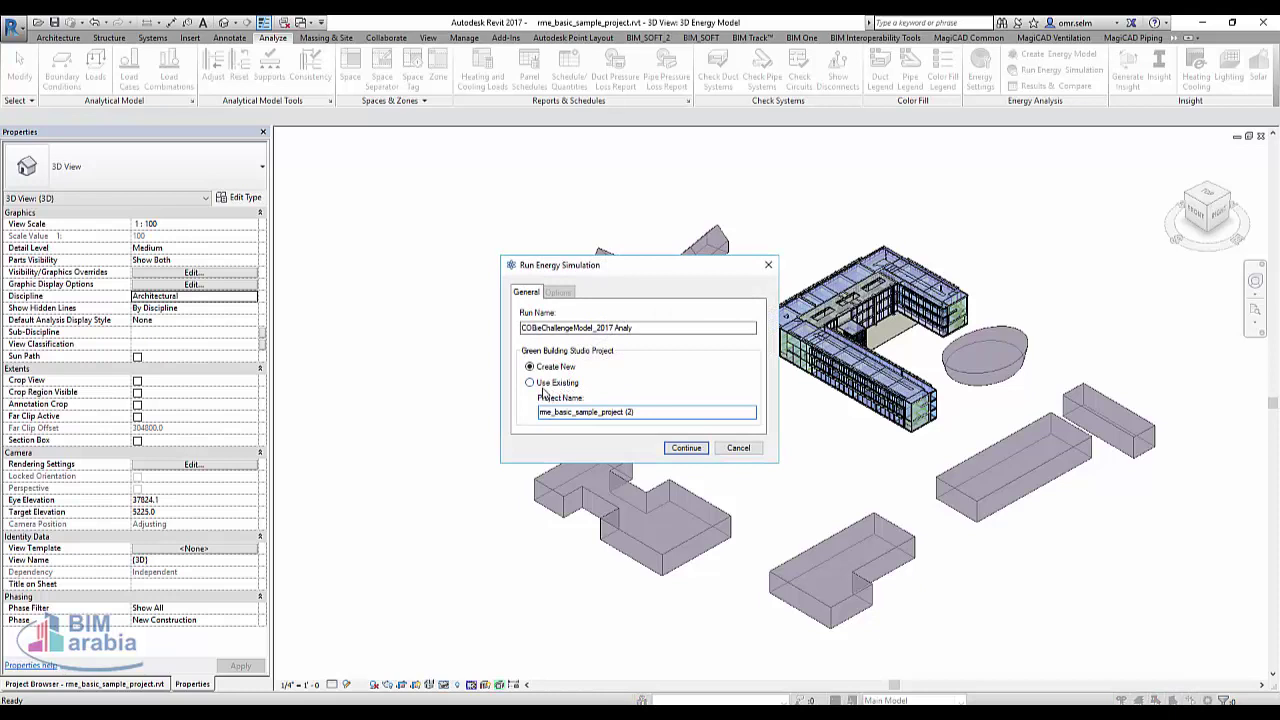
Send the simulation run to a new project and clear the existing run name
left_click(550, 390)
left_click(574, 414)
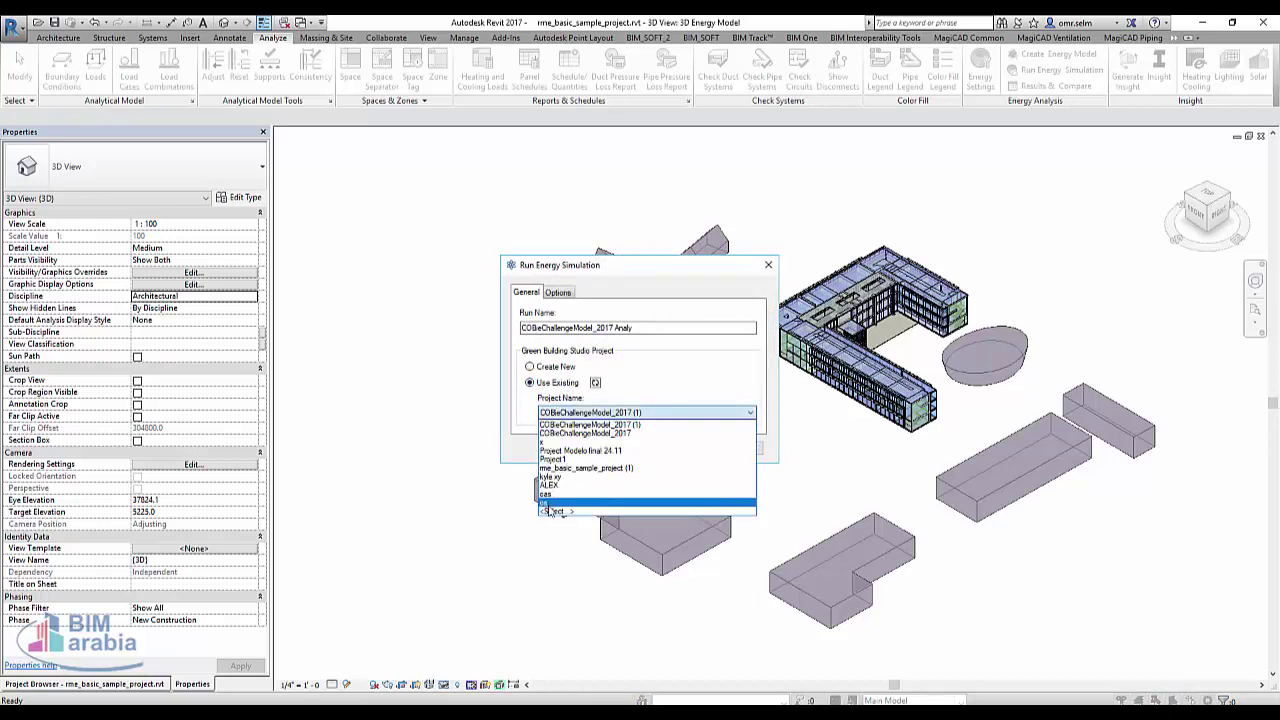
left_click(595, 383)
left_click(595, 383)
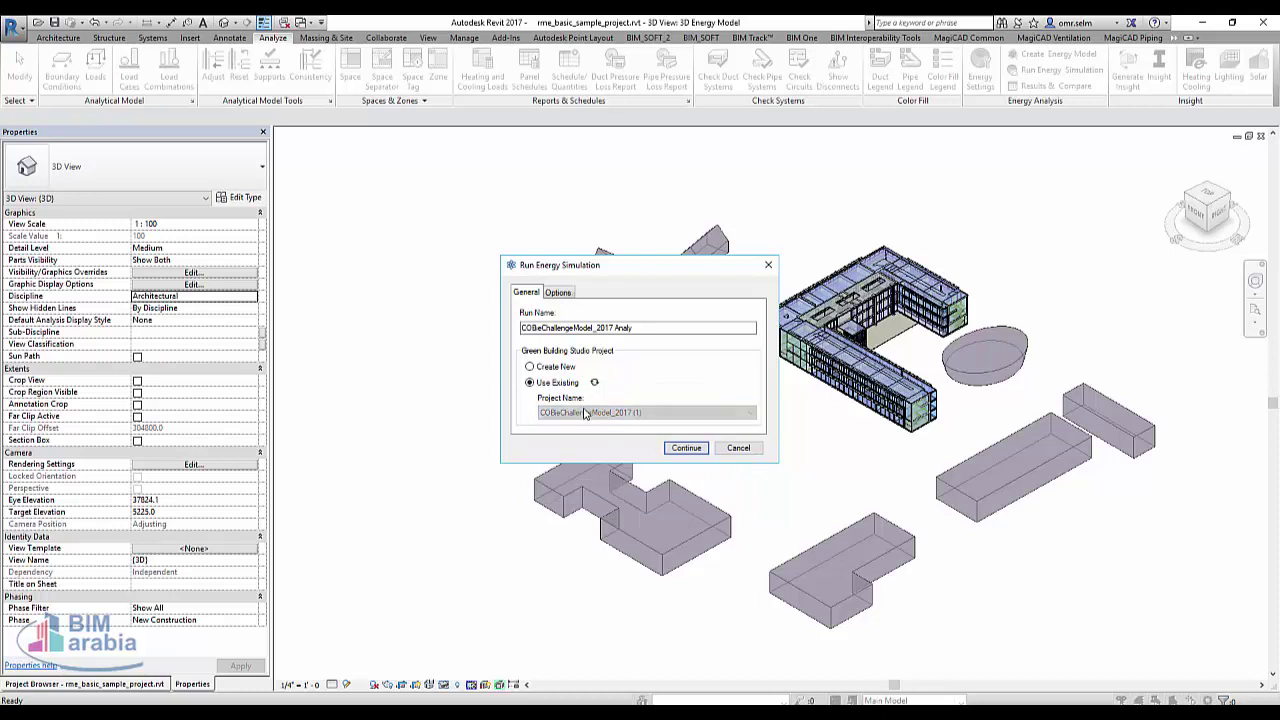
left_click(546, 369)
left_click(620, 328)
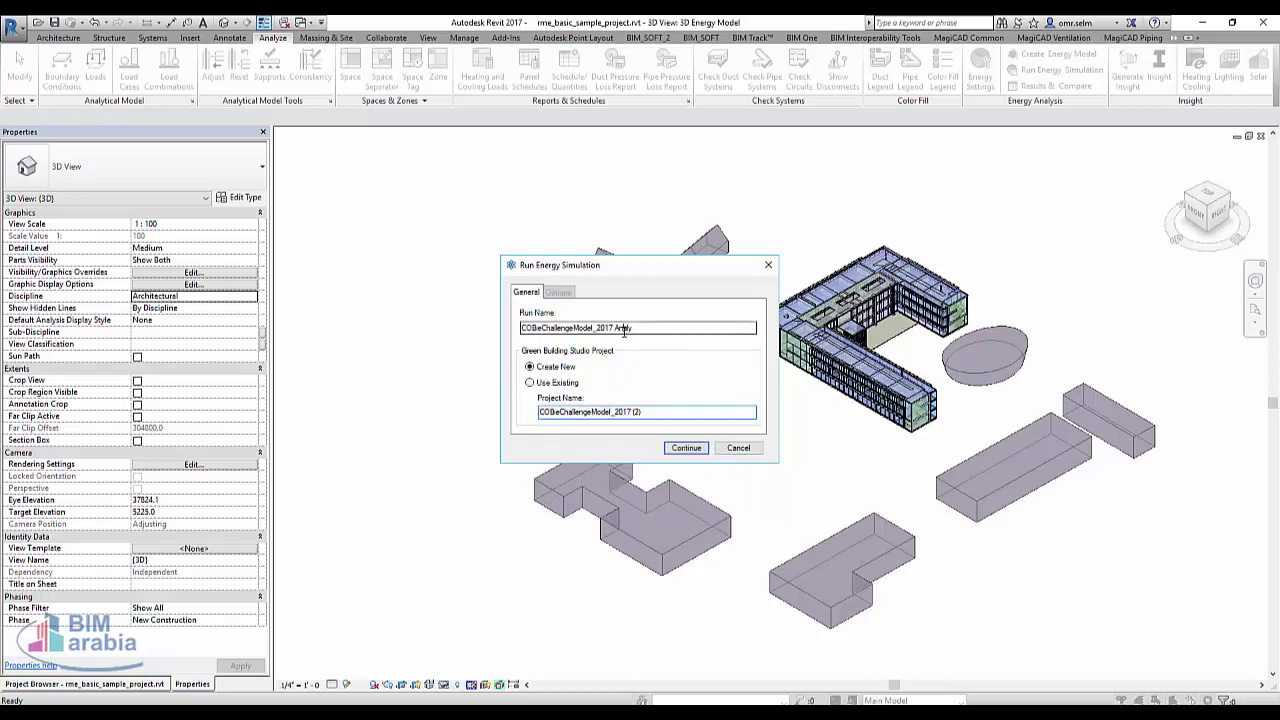
left_click_drag(596, 328, 765, 333)
key("Delete")
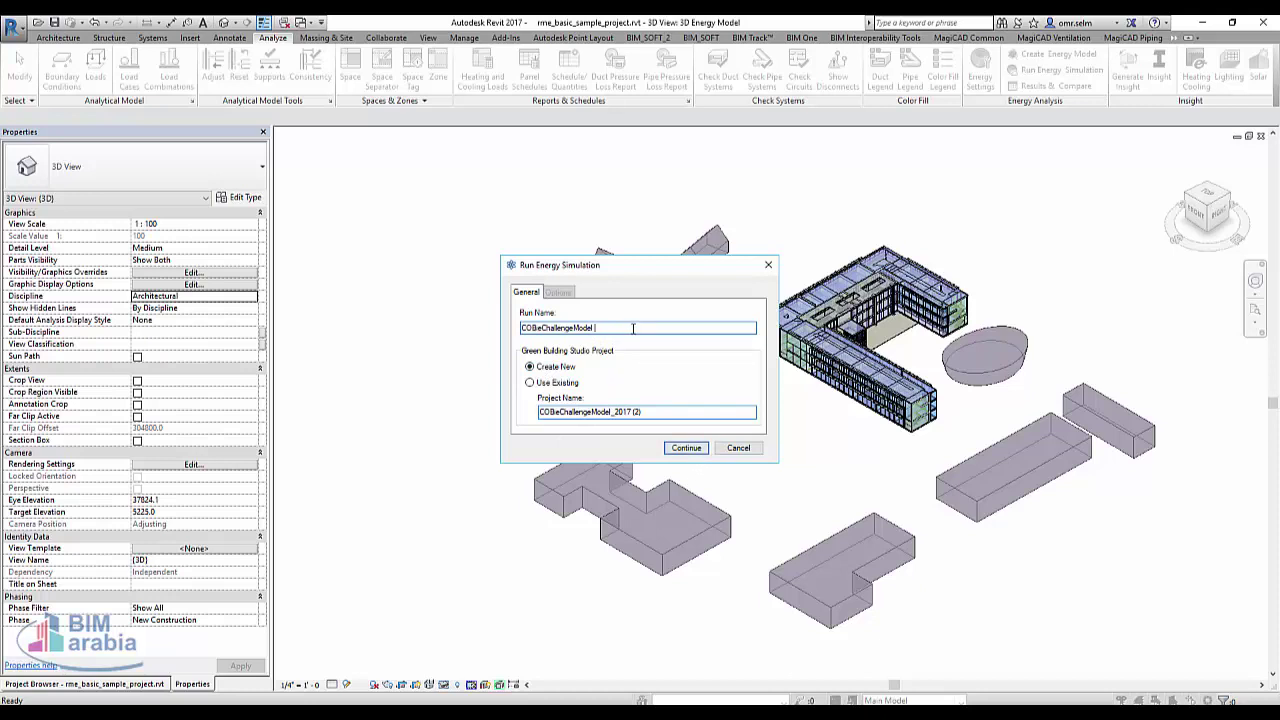
left_click_drag(633, 328, 354, 313)
Name the run 'Baseline', submit it, and open Project Modelo final 24.11
type("Baseline")
left_click(680, 448)
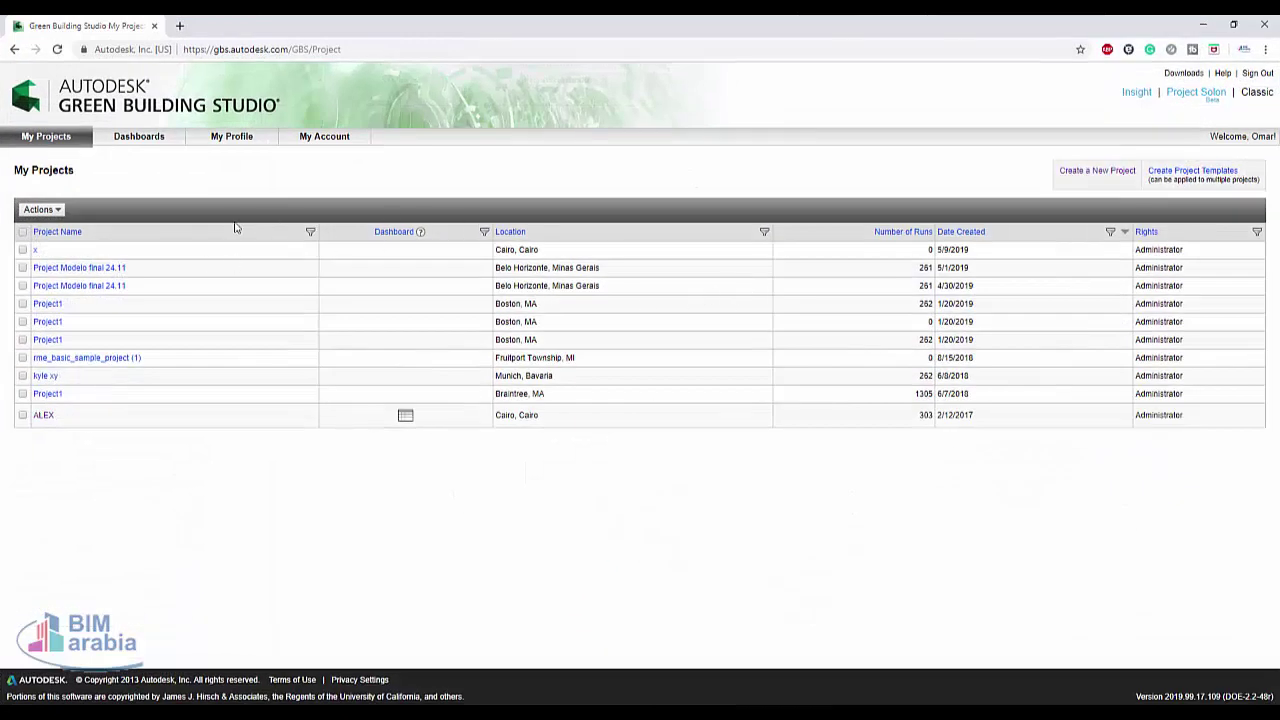
left_click(72, 269)
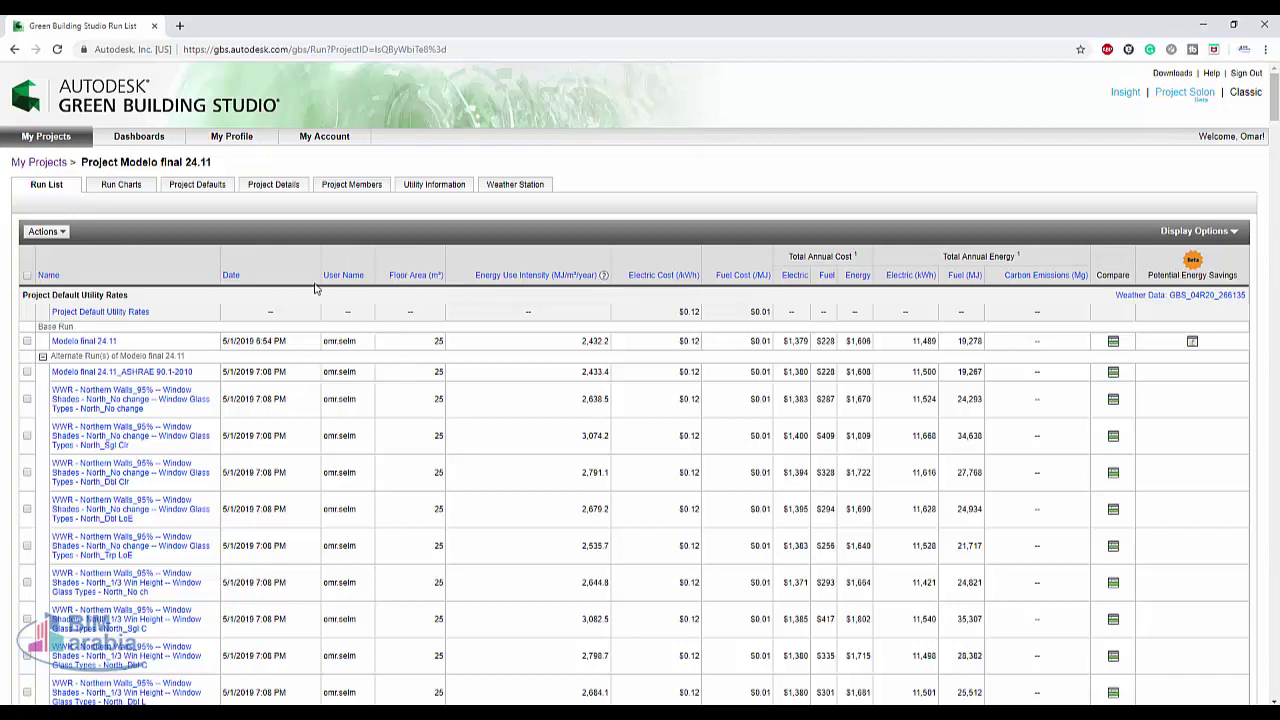
Review the Project Members access-right options, then go to the project's Run Charts
left_click(352, 186)
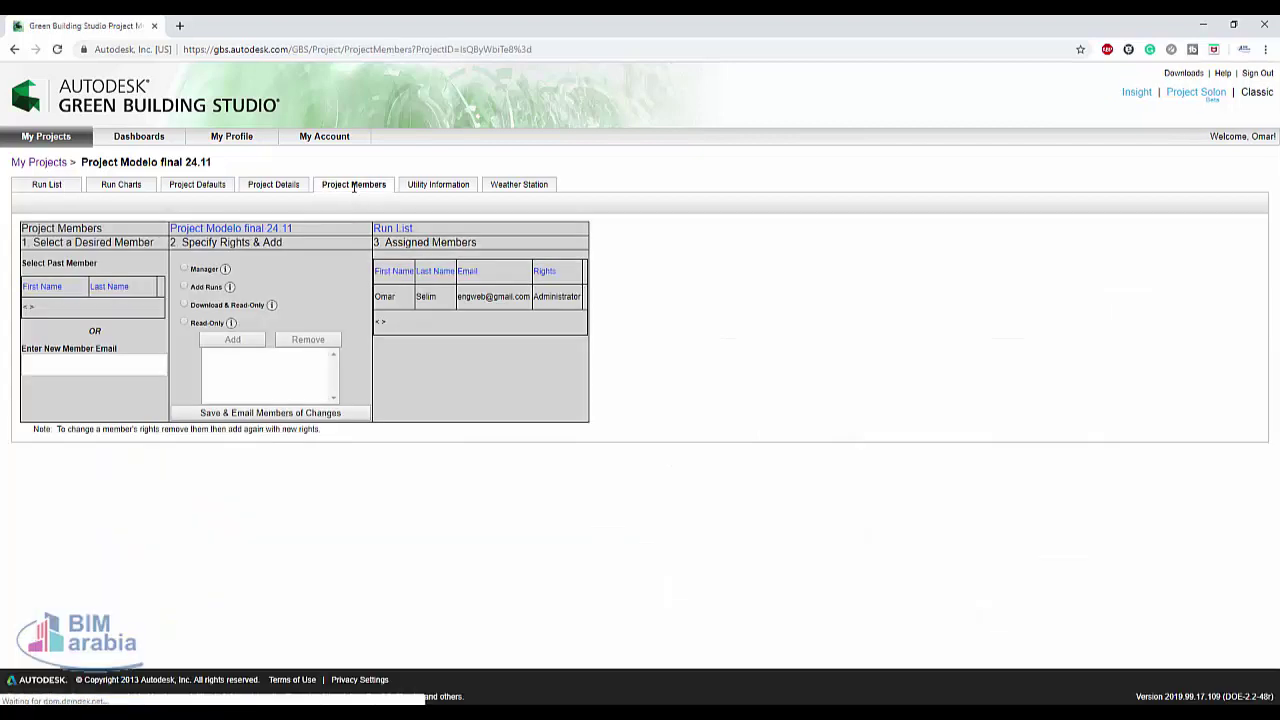
left_click(68, 366)
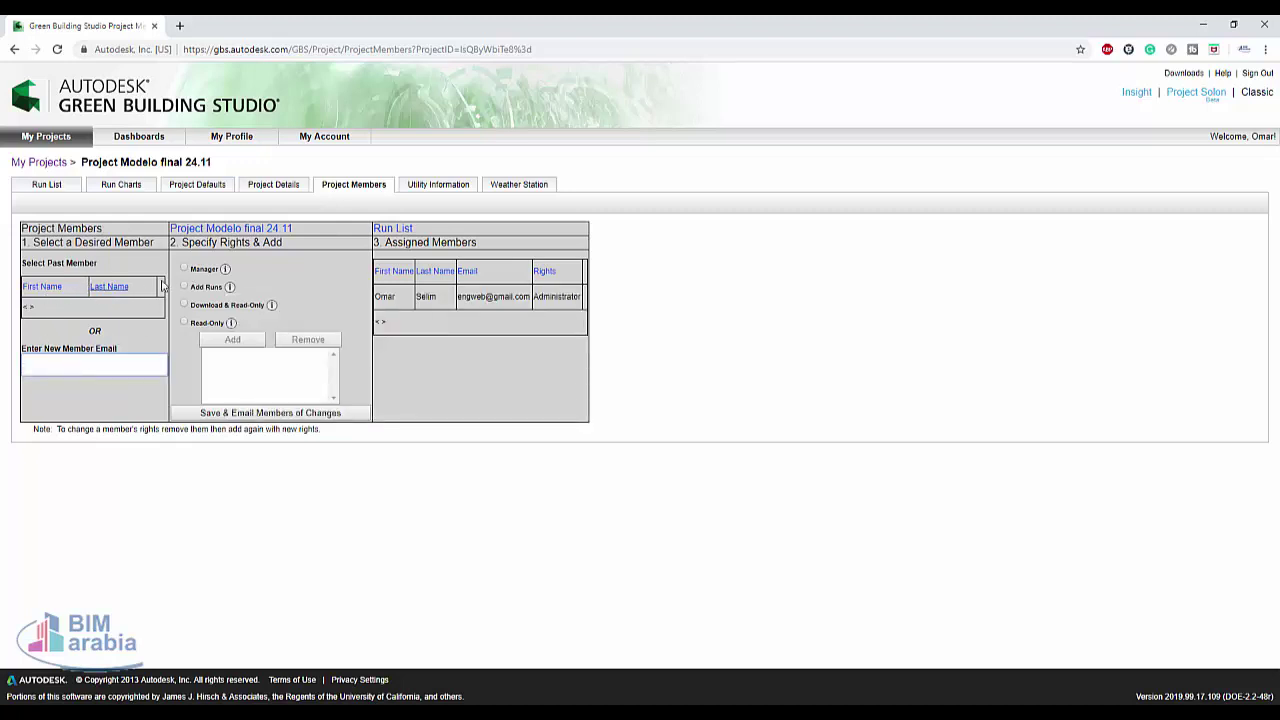
left_click(185, 270)
mouse_move(229, 287)
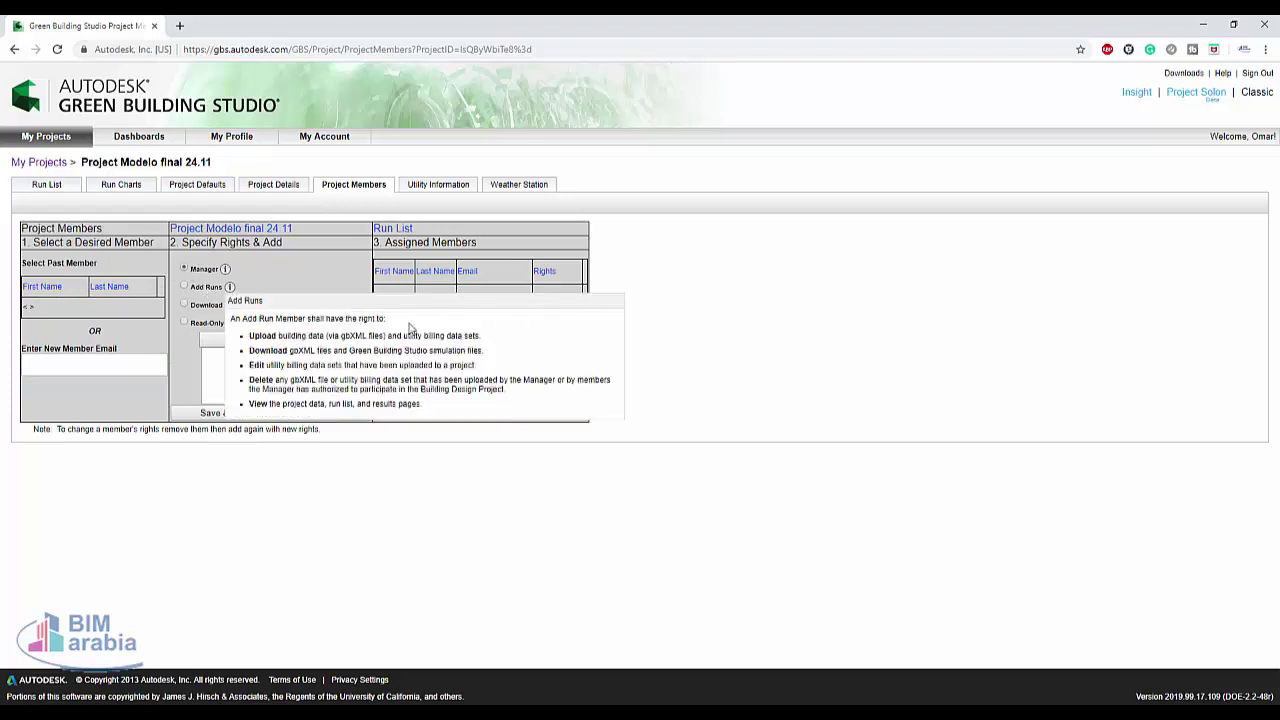
left_click(197, 290)
mouse_move(271, 305)
left_click(196, 308)
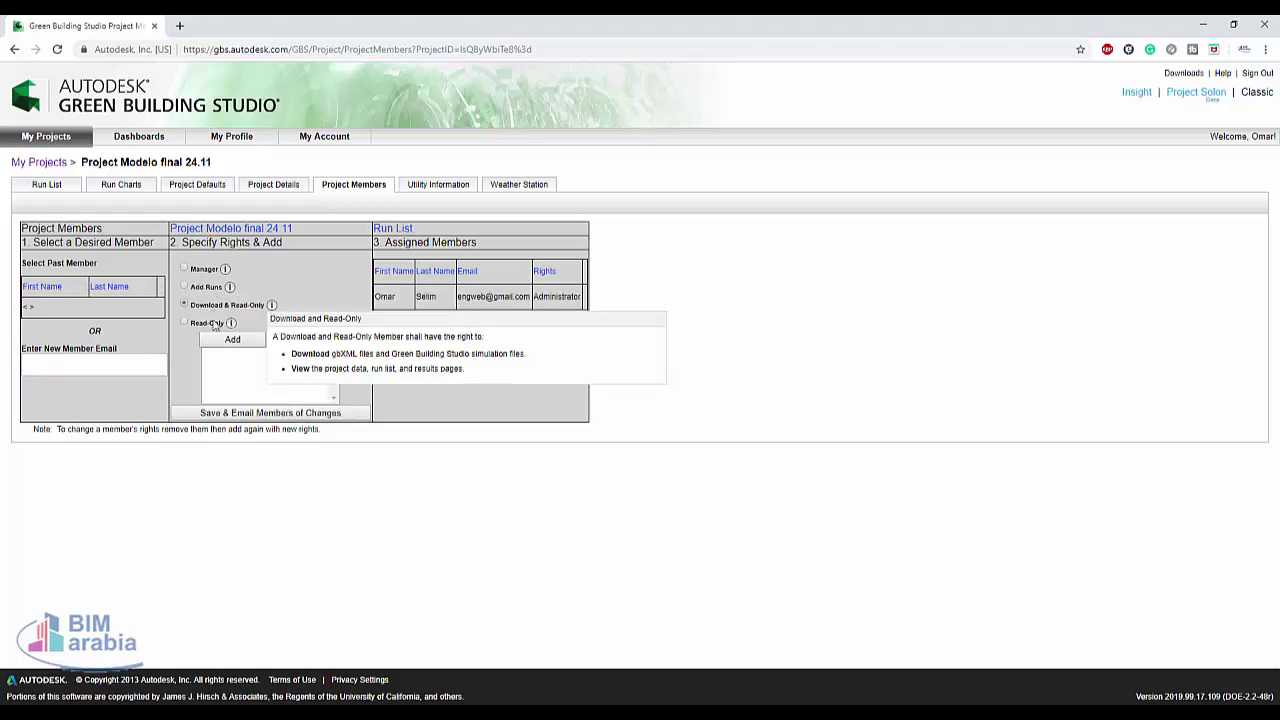
left_click(190, 326)
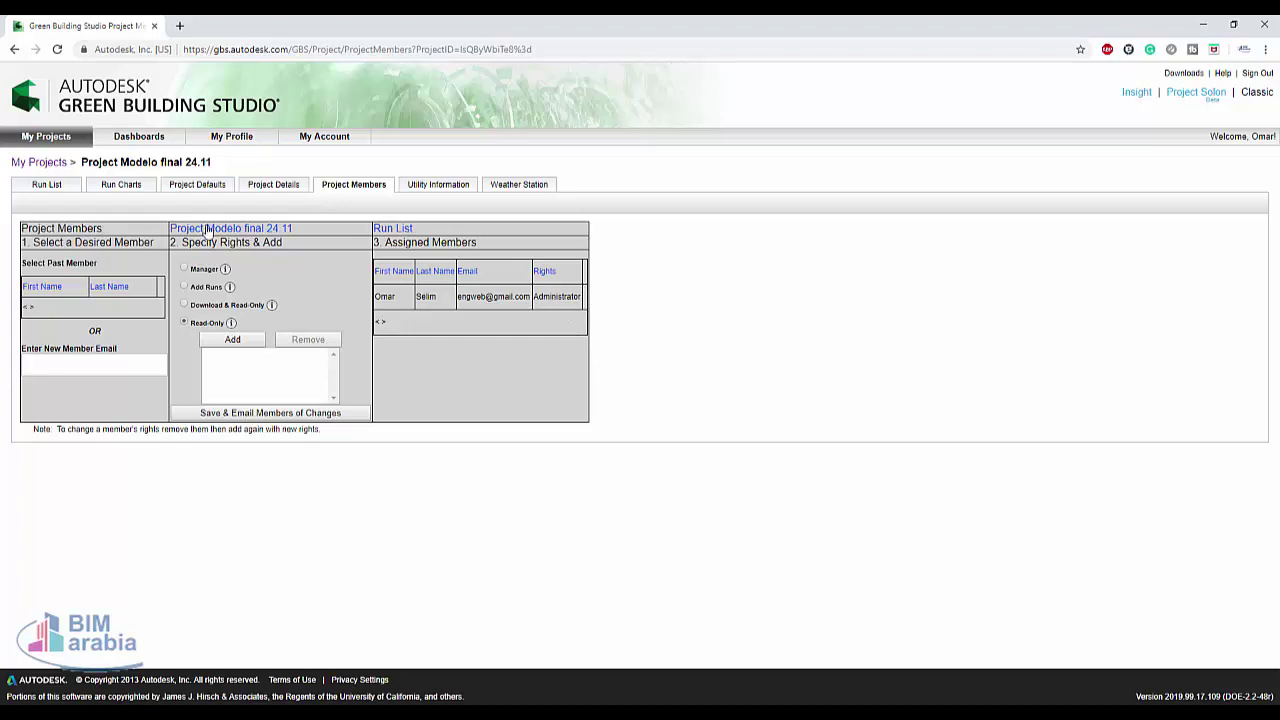
left_click(137, 196)
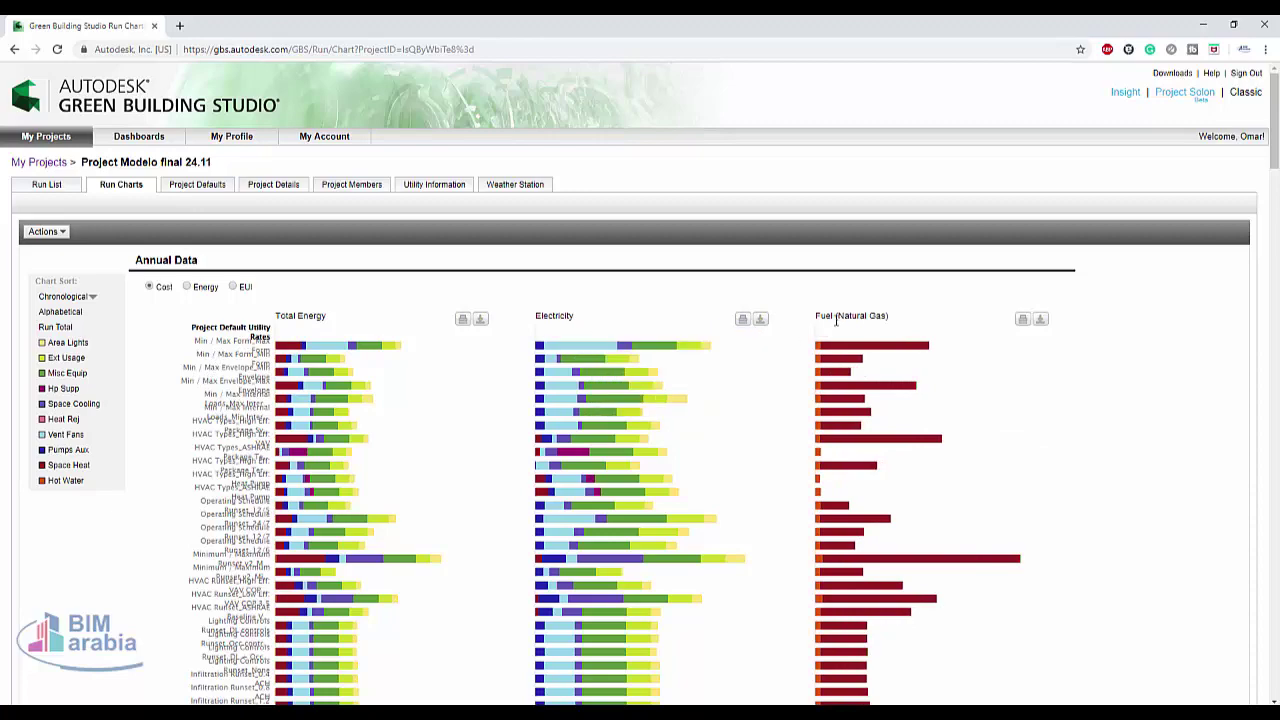
Show the Monthly Data charts for the northern-walls window alternative
scroll(758, 500, "down", 3)
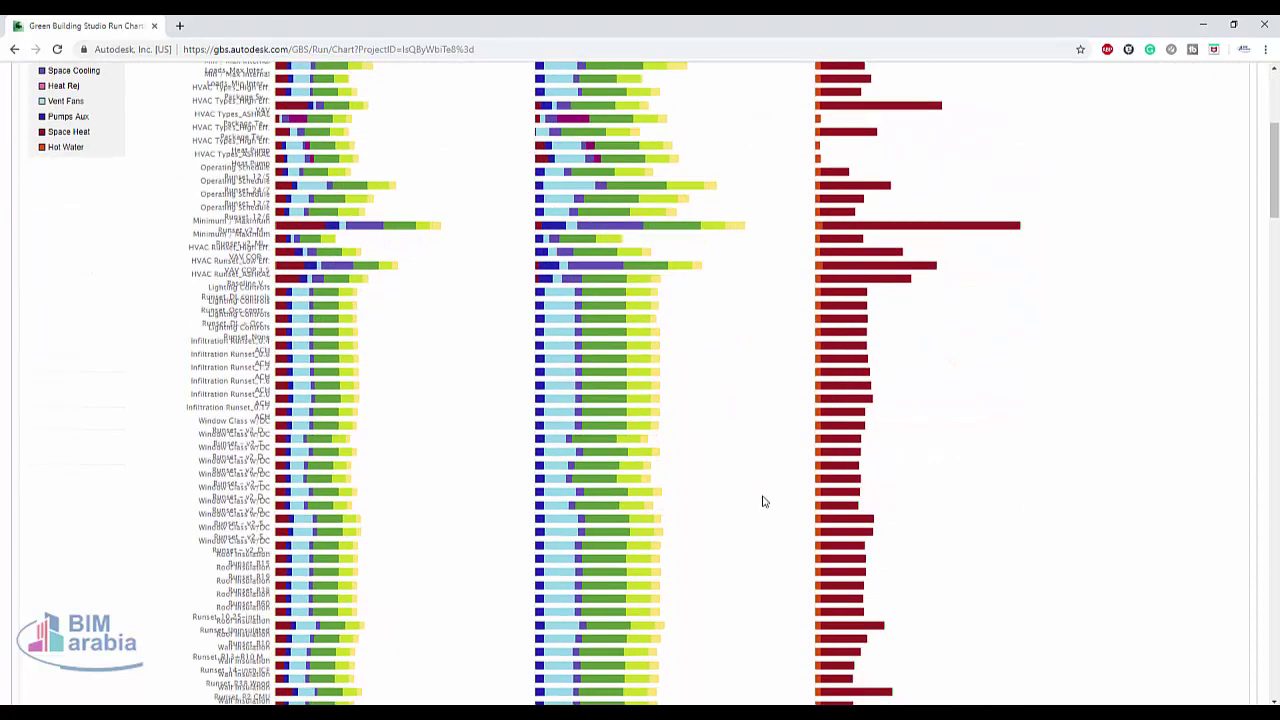
scroll(763, 501, "down", 3)
scroll(762, 503, "down", 5)
scroll(760, 505, "down", 5)
scroll(758, 510, "down", 5)
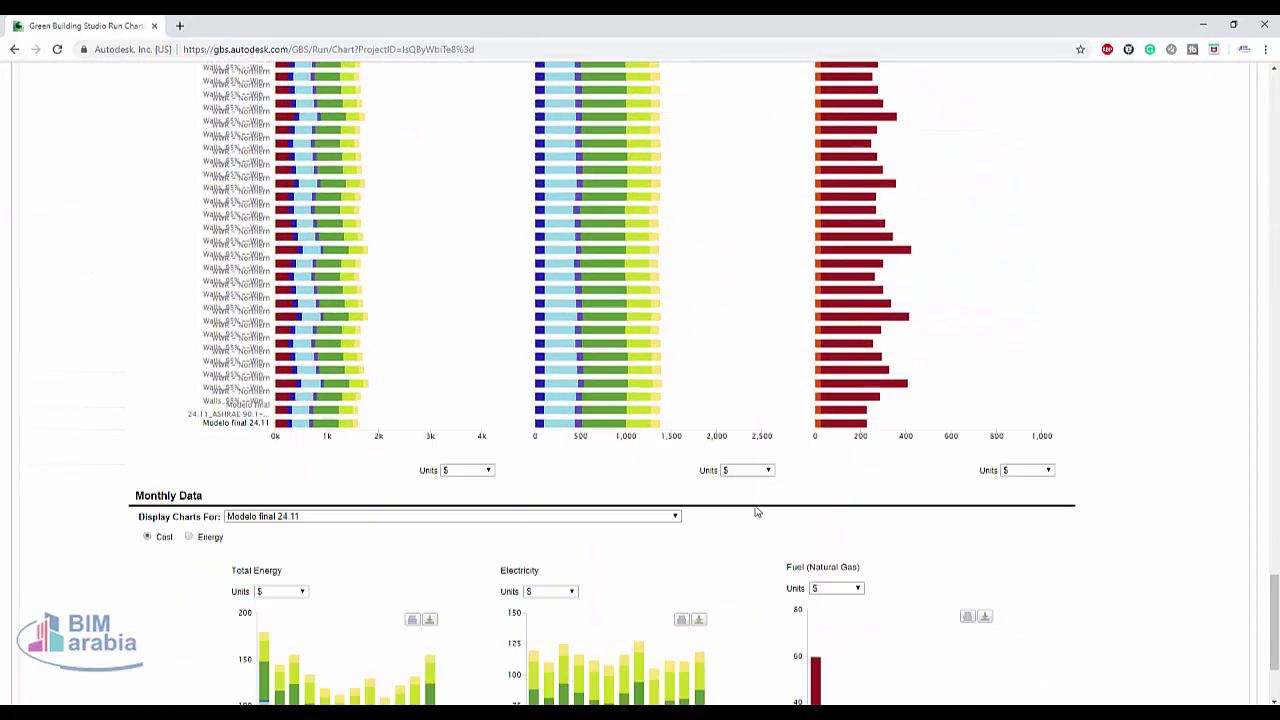
scroll(757, 510, "down", 3)
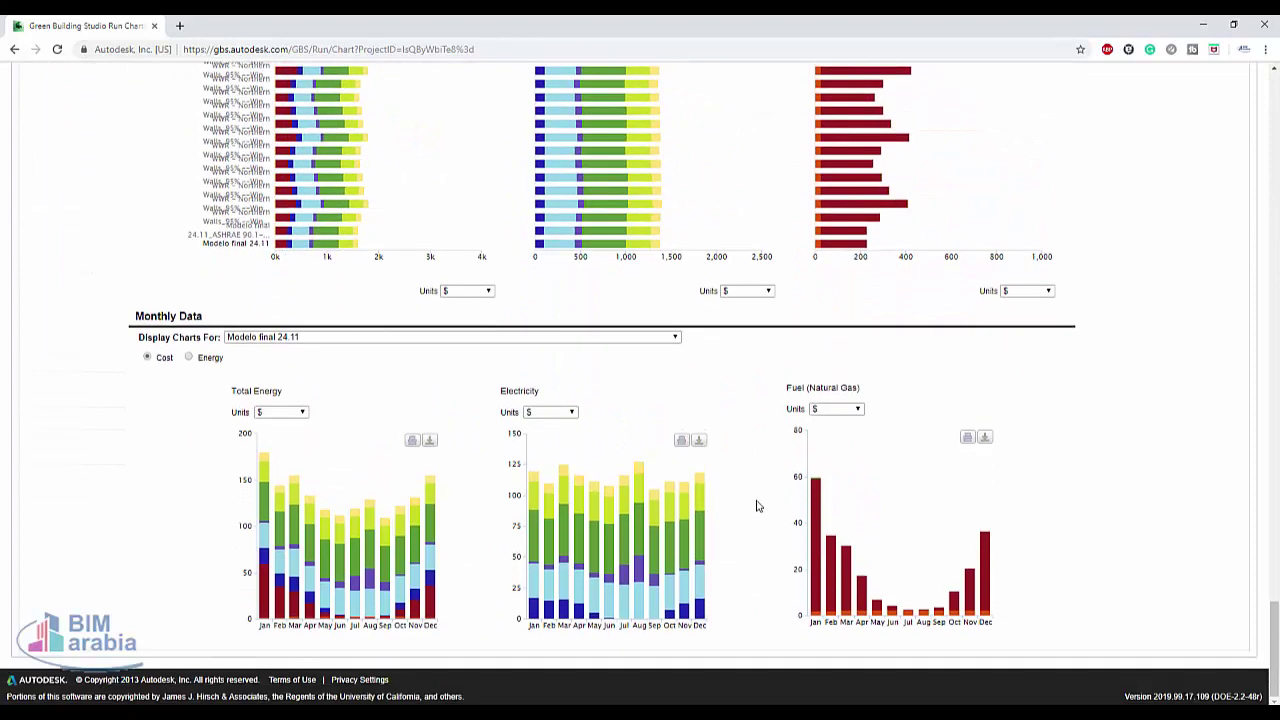
left_click(397, 338)
left_click(375, 426)
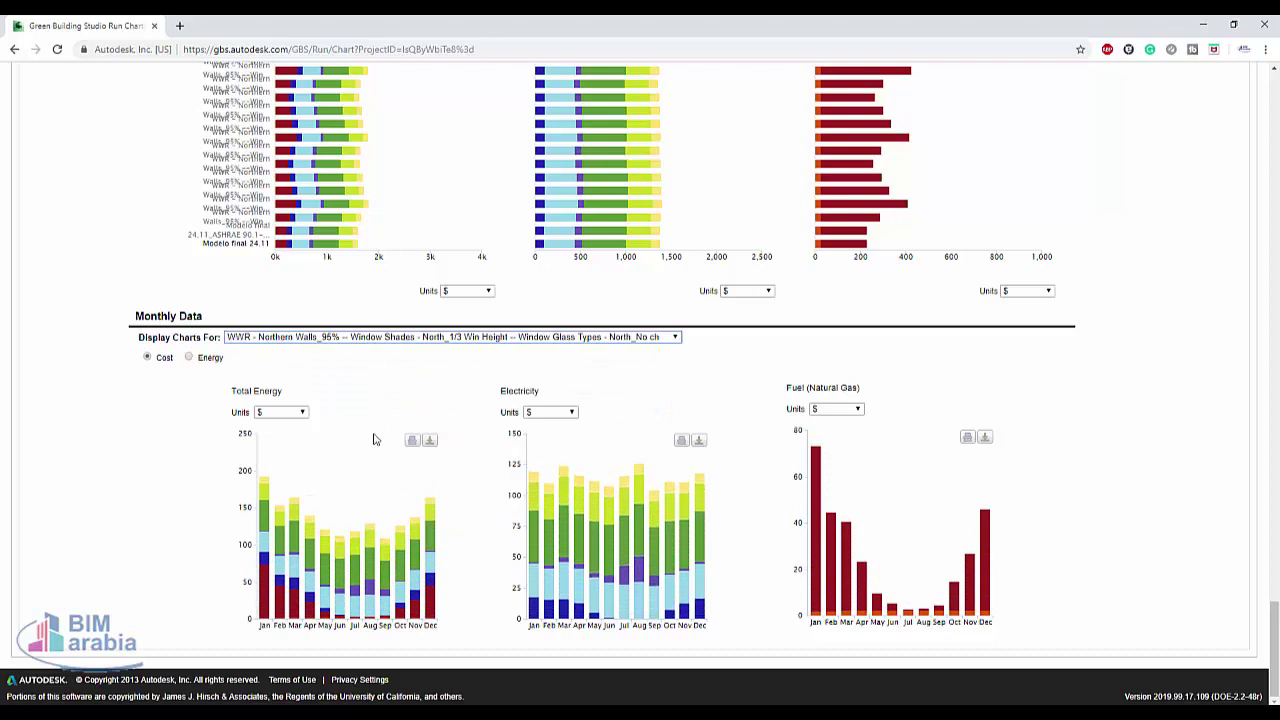
Display monthly total energy cost per square metre, then energy in kWh
left_click(307, 418)
left_click(296, 436)
left_click(302, 416)
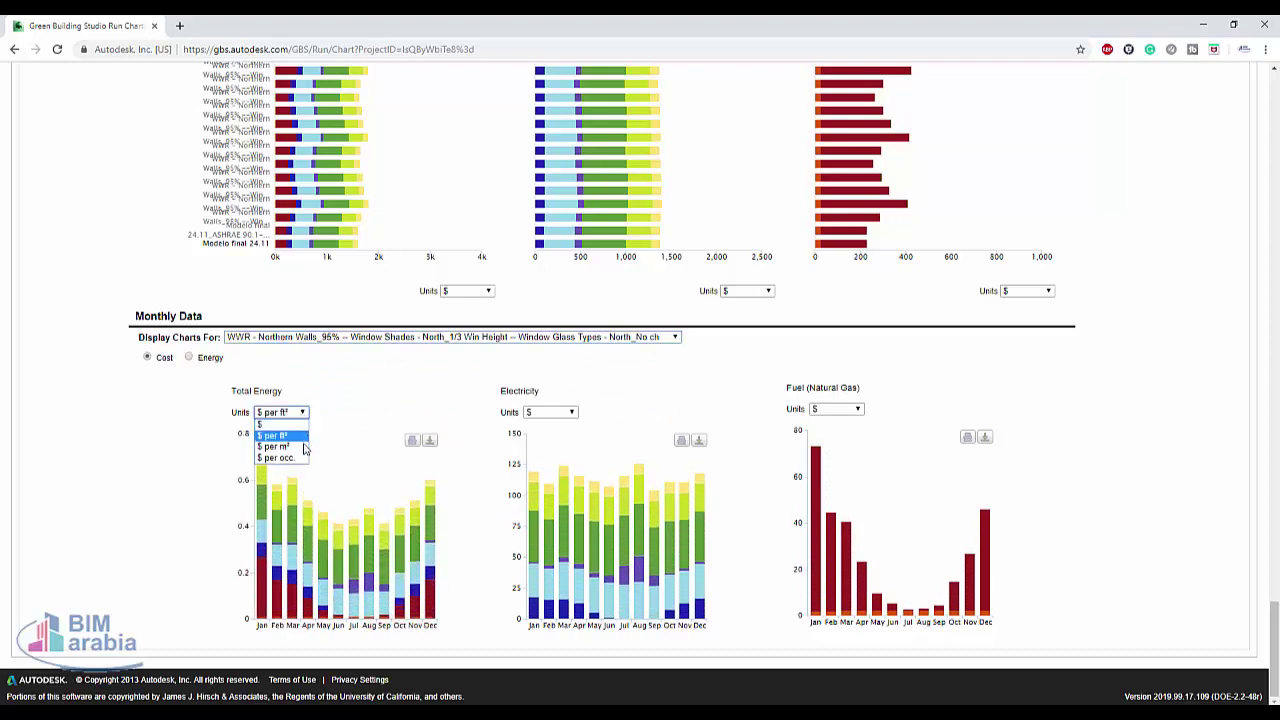
left_click(300, 447)
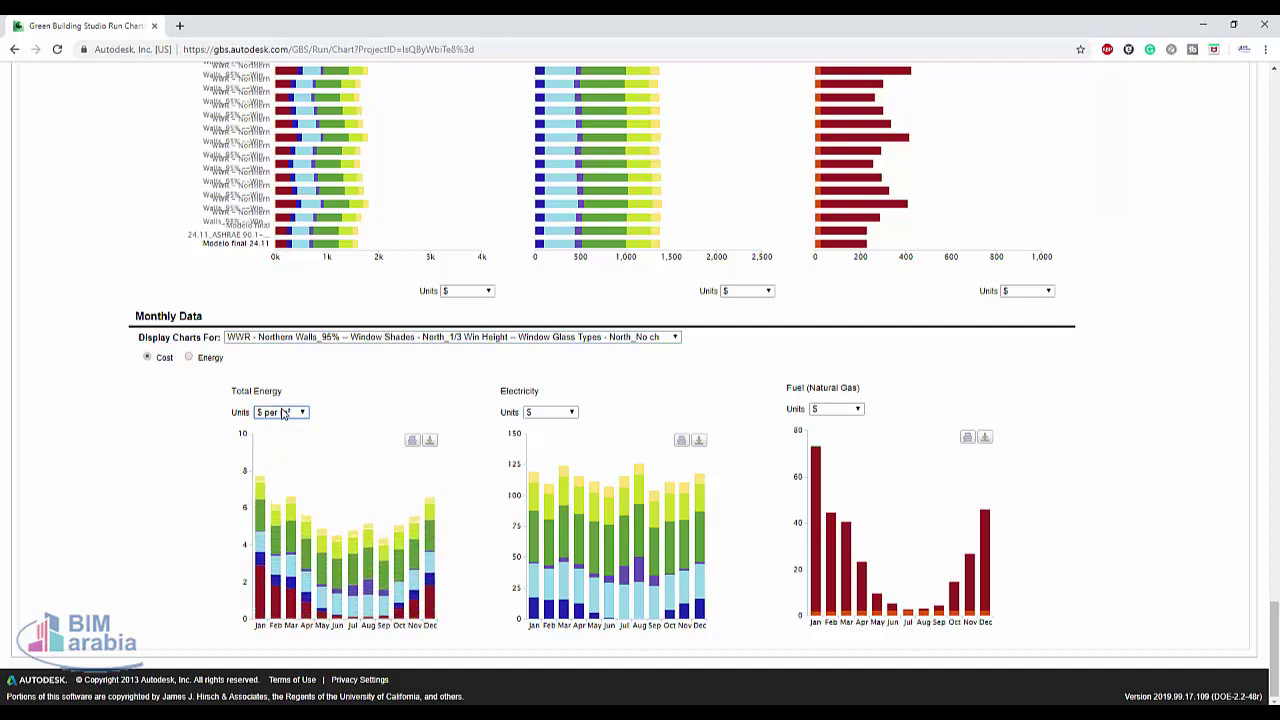
left_click(189, 358)
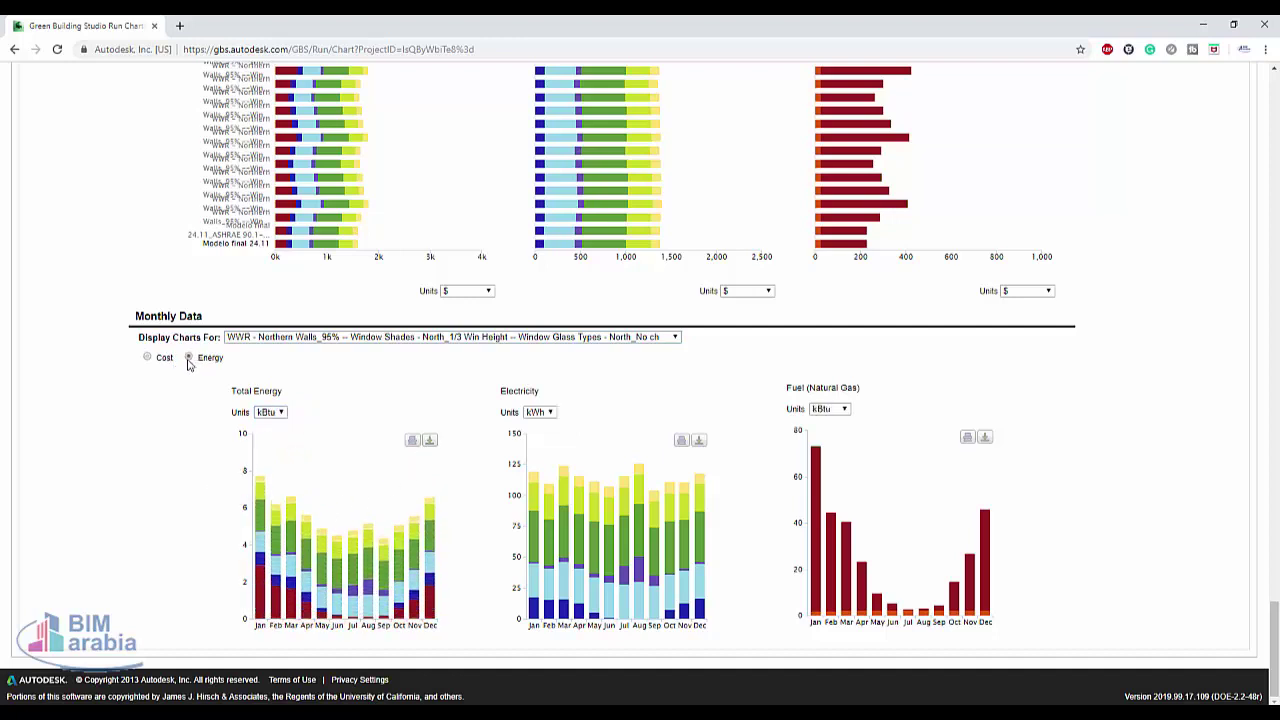
left_click(270, 412)
left_click(275, 438)
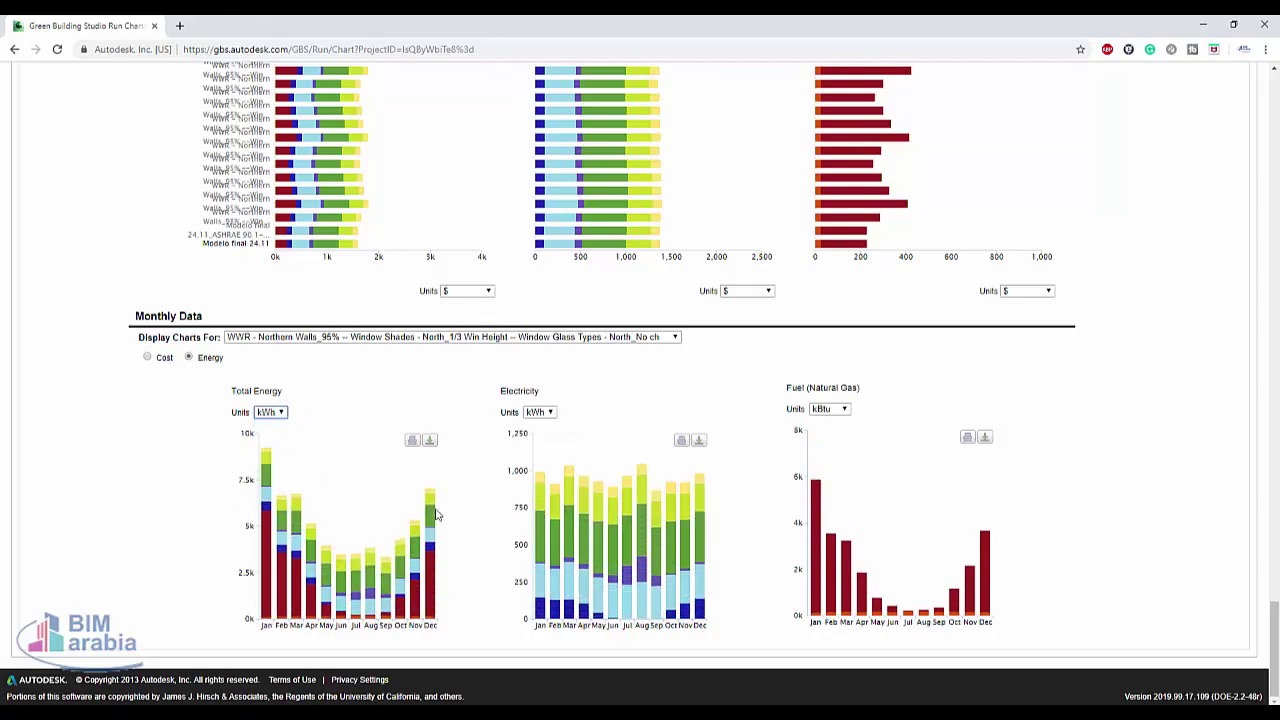
Return to the top of the page and open Project Defaults
scroll(440, 518, "up", 2)
scroll(440, 518, "up", 5)
scroll(445, 521, "up", 5)
scroll(445, 521, "up", 5)
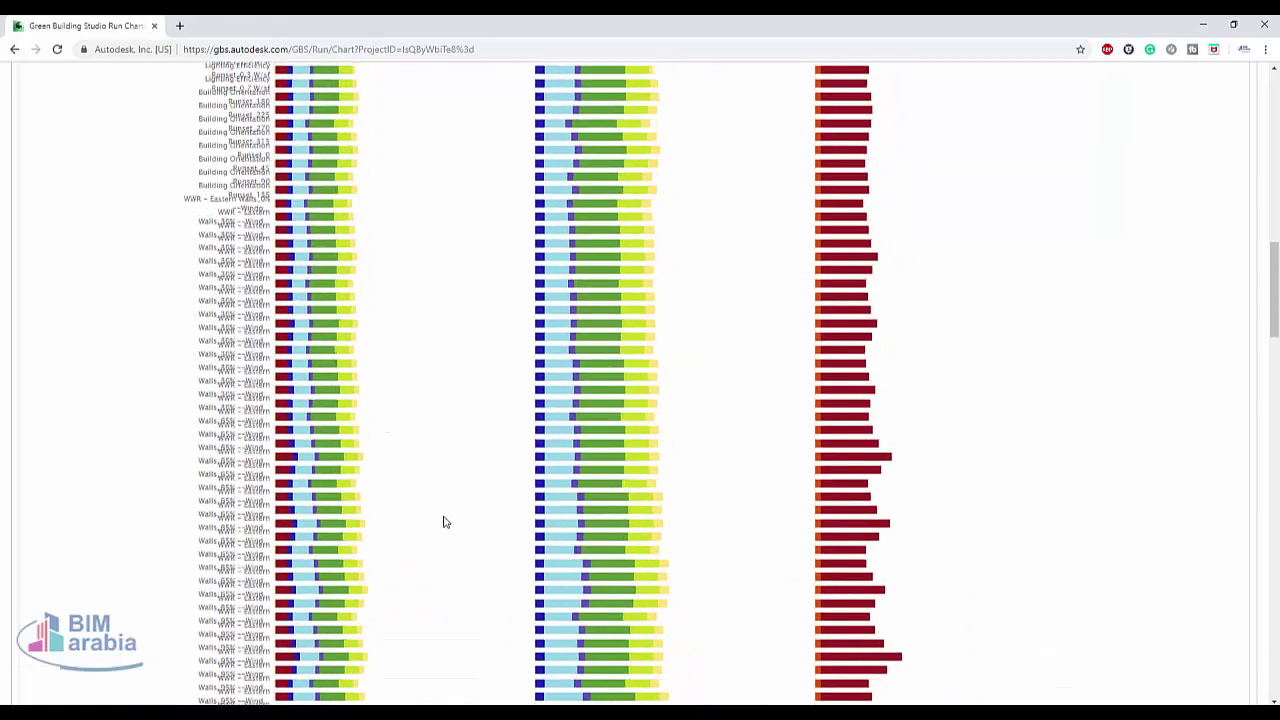
scroll(445, 521, "up", 3)
scroll(445, 521, "up", 3)
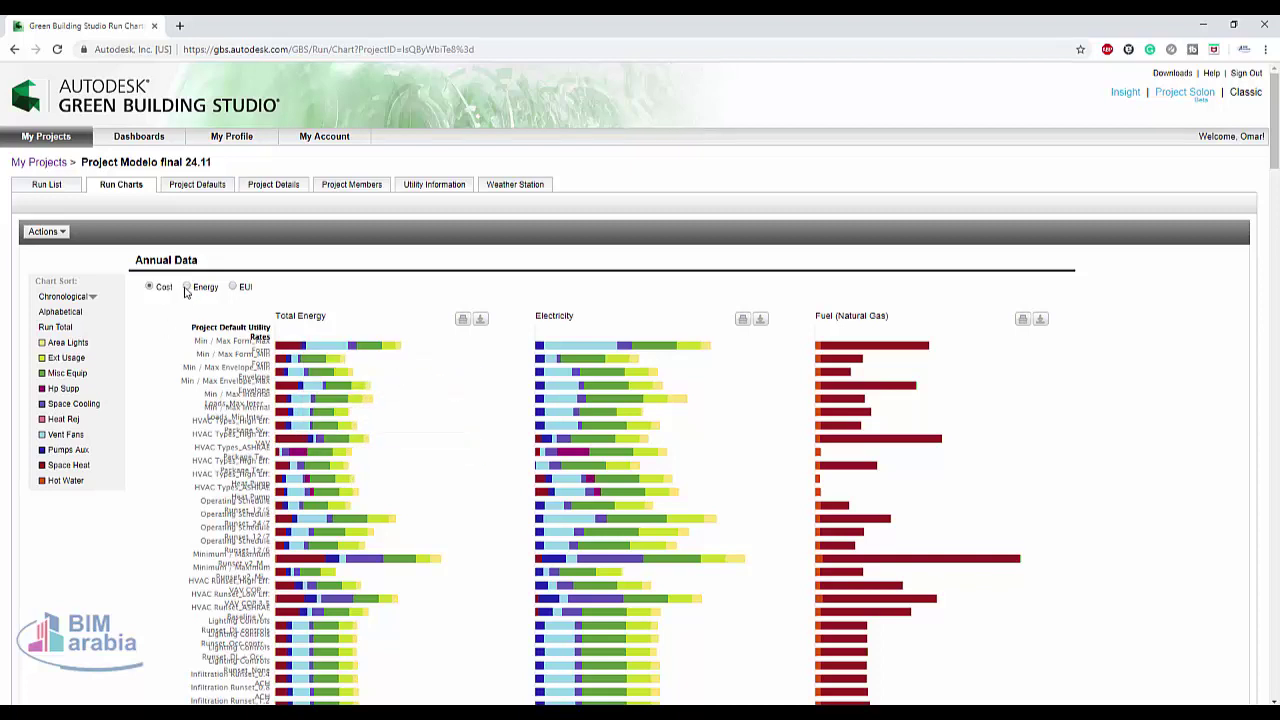
left_click(208, 188)
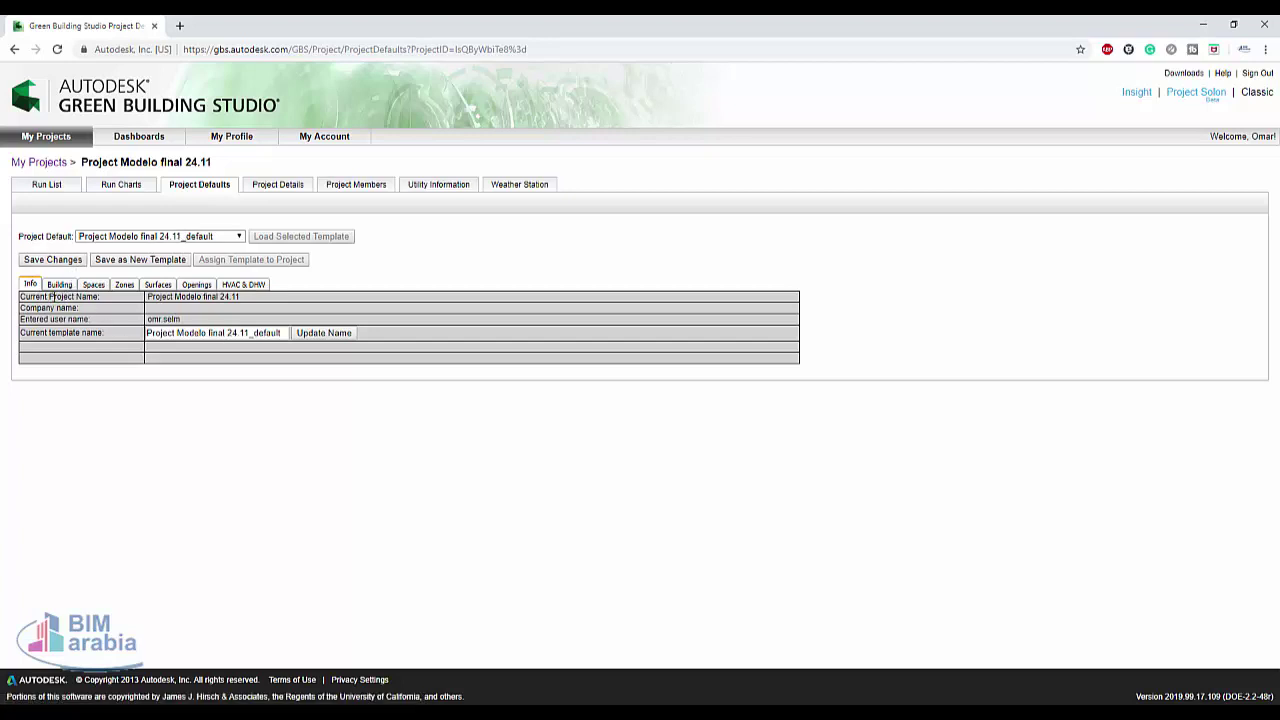
Enable the Cooling On Setpoint parameter and assume blank surfaces for solar analyses
left_click(60, 285)
left_click(93, 285)
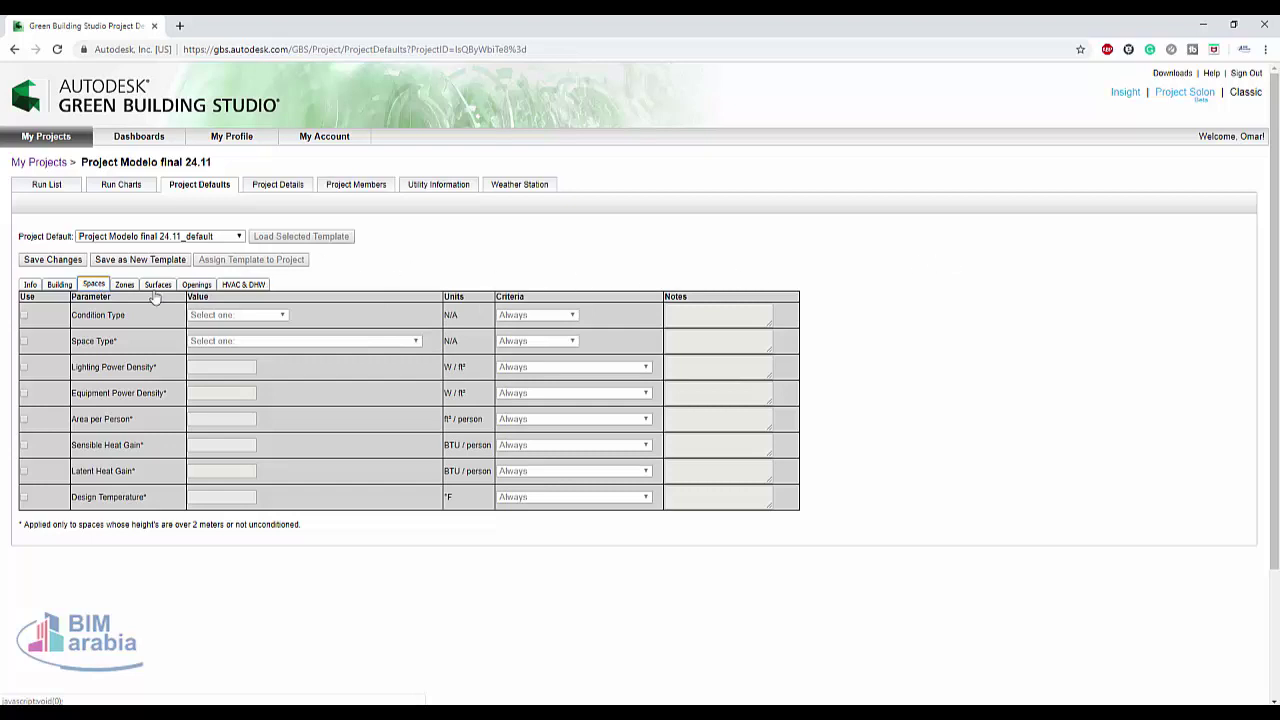
left_click(124, 285)
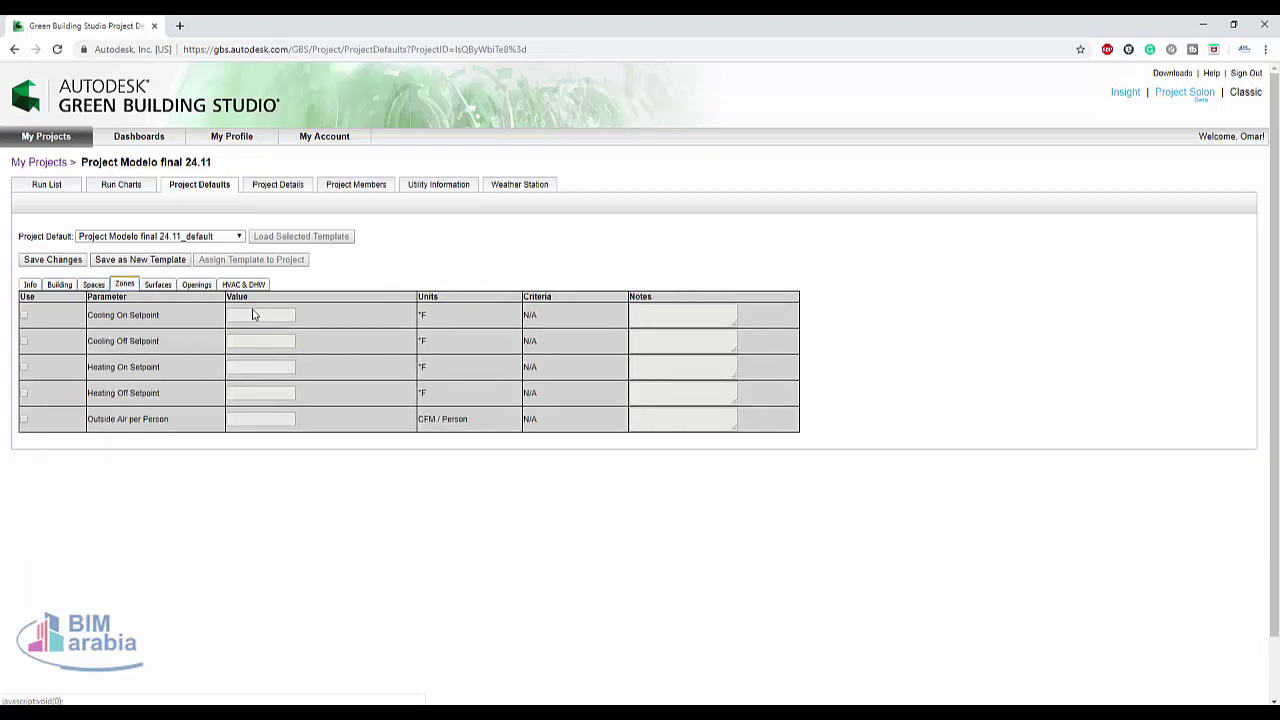
left_click(24, 315)
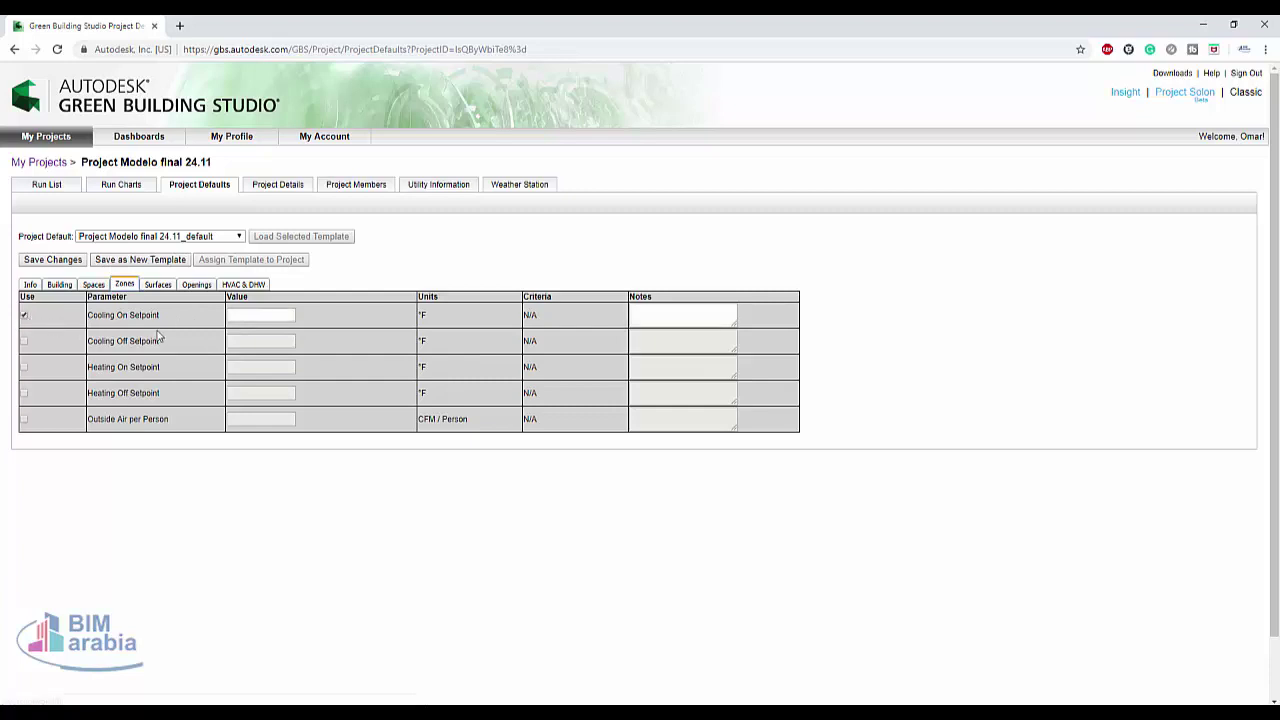
left_click(31, 286)
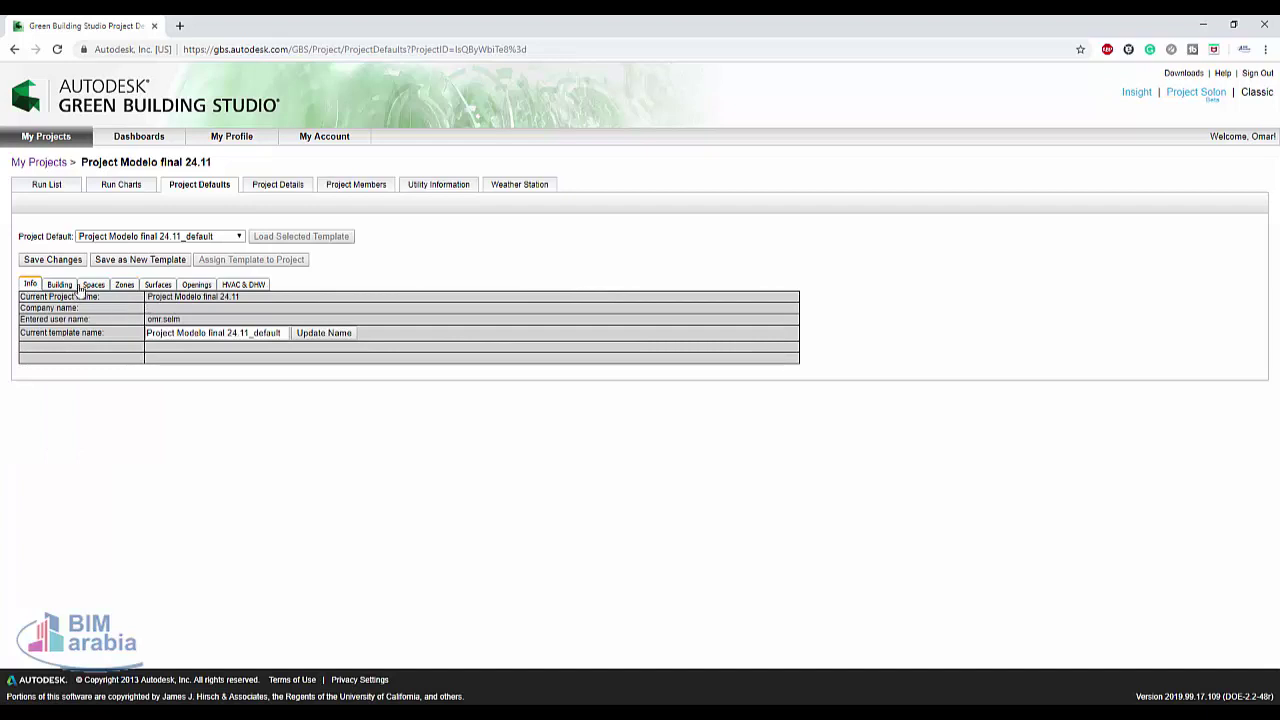
left_click(68, 285)
left_click(24, 317)
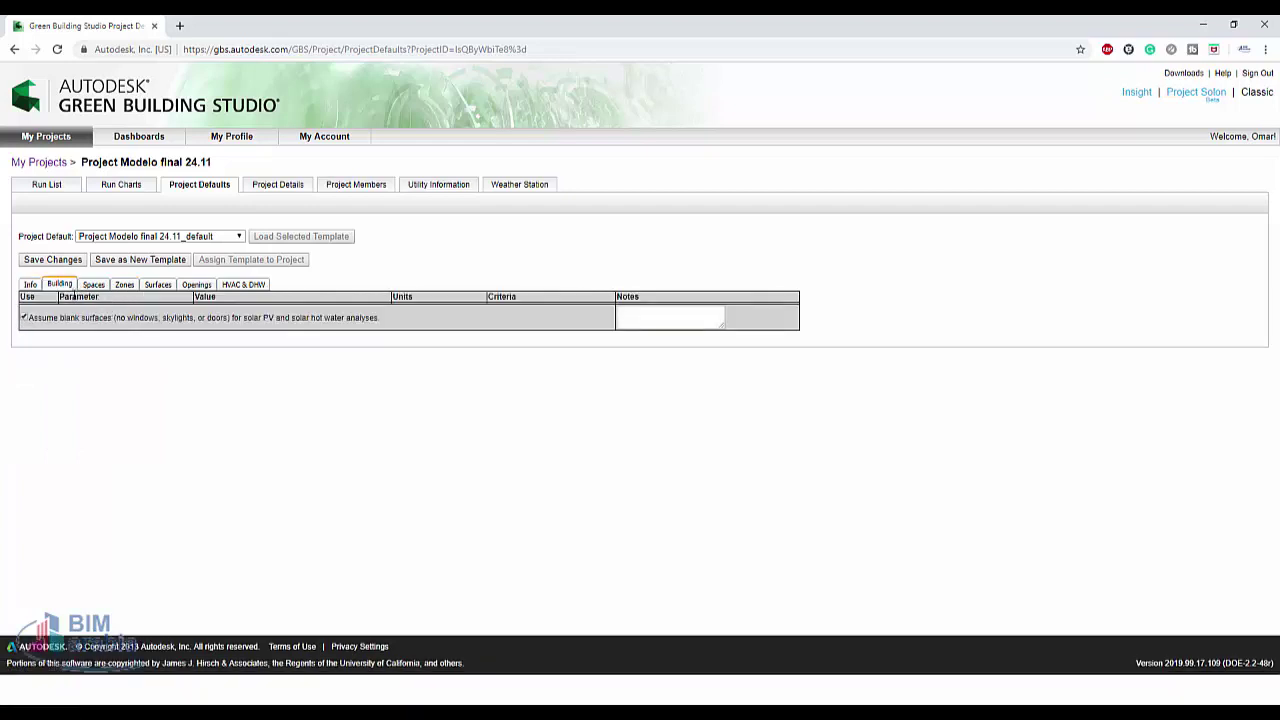
Enable Condition Type and set it to Heated and Cooled
left_click(92, 286)
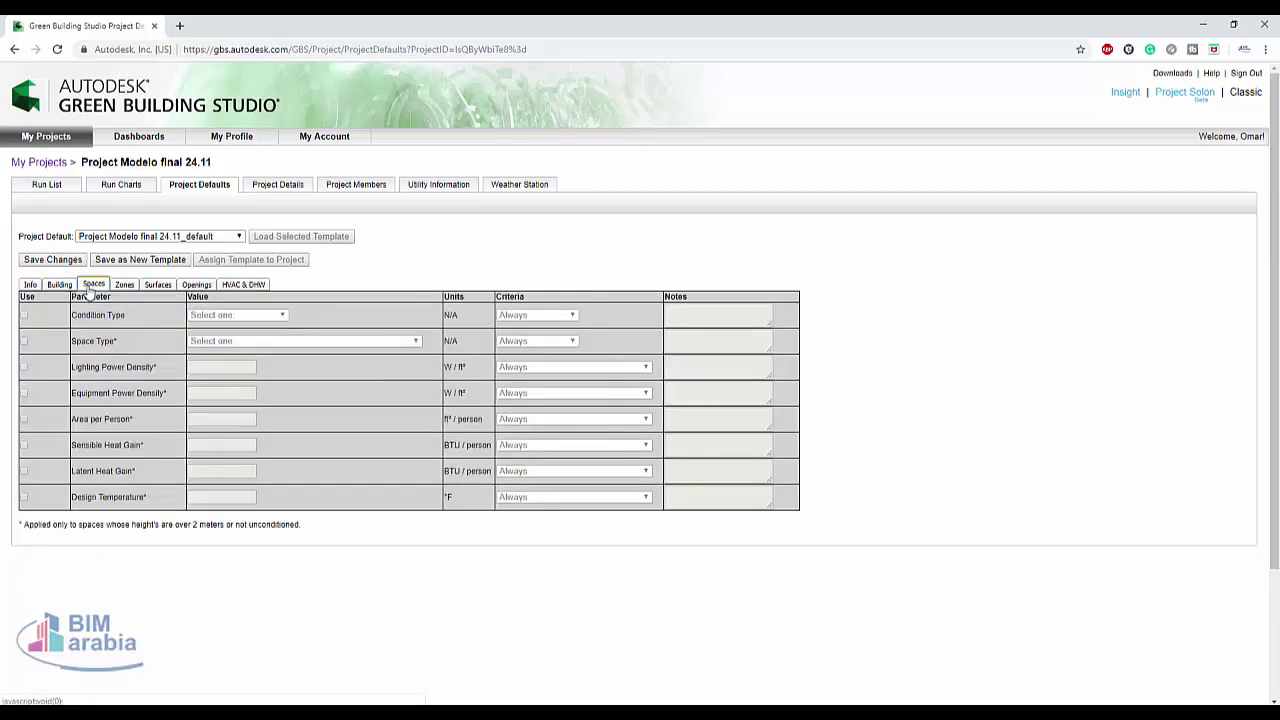
left_click(24, 316)
left_click(232, 315)
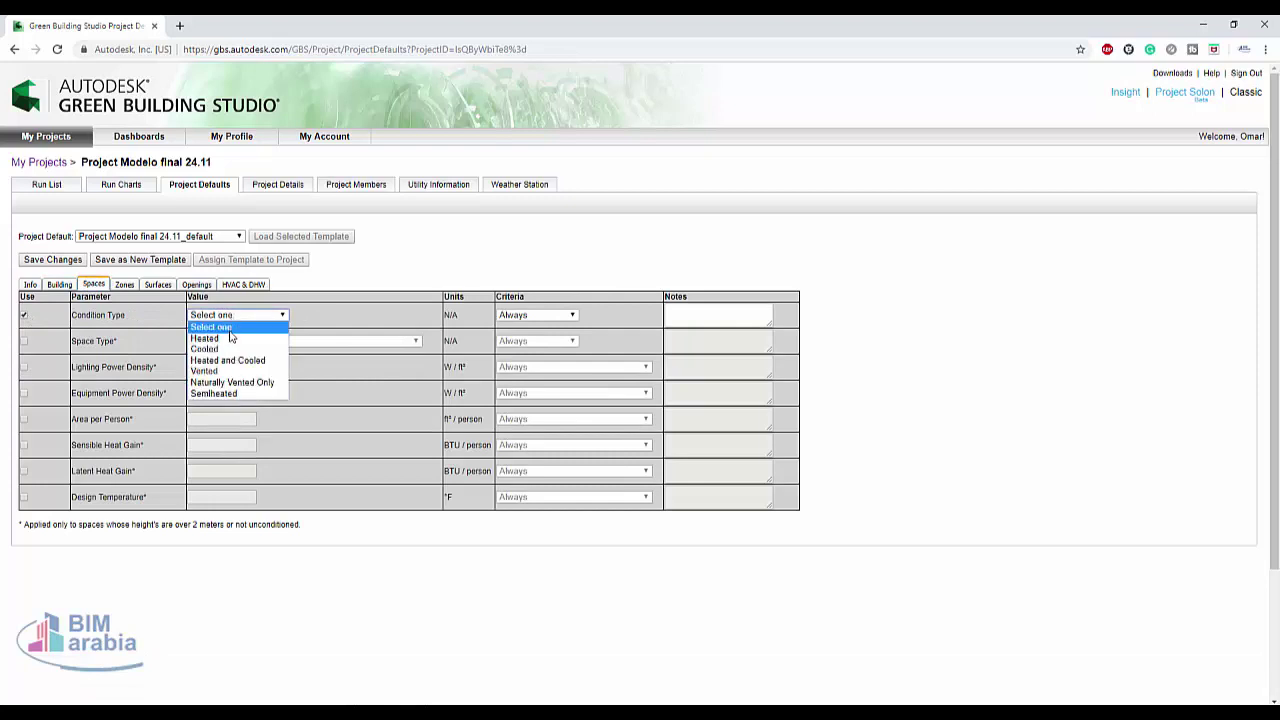
left_click(229, 340)
left_click(224, 316)
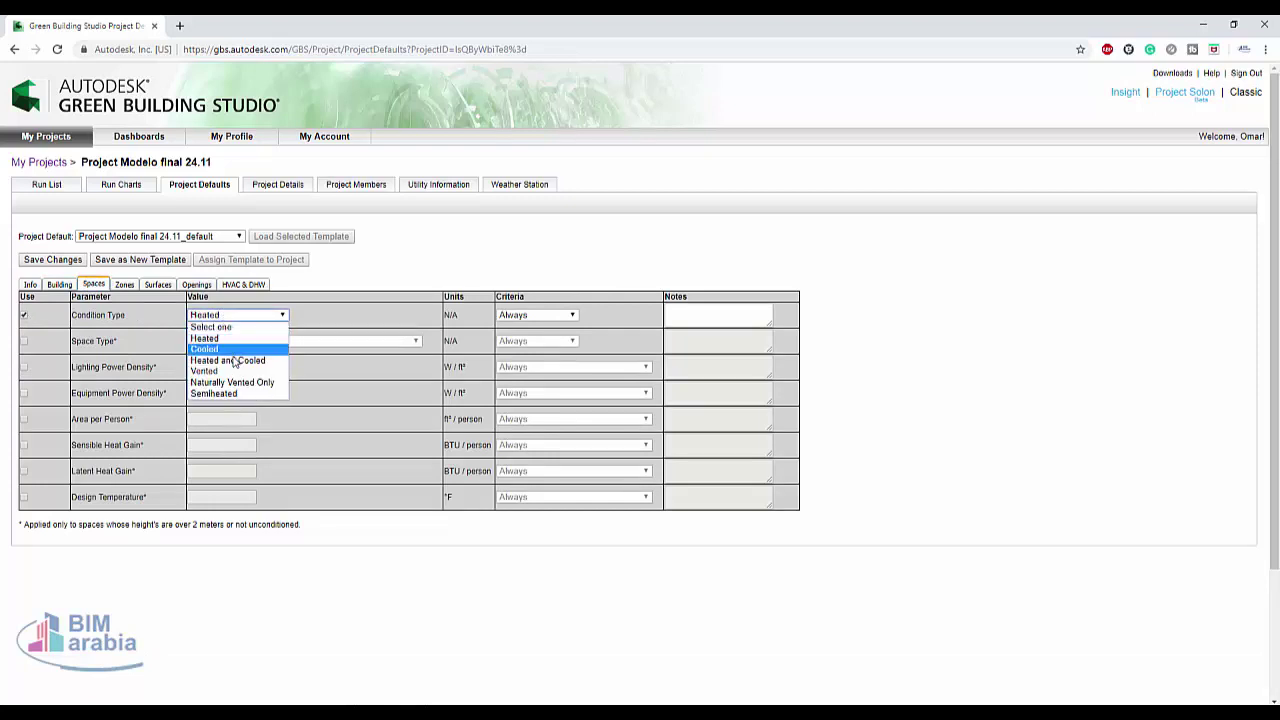
left_click(194, 366)
Set Space Type to AirOrTrainOrBusBaggageArea, applied only if undefined
left_click(24, 342)
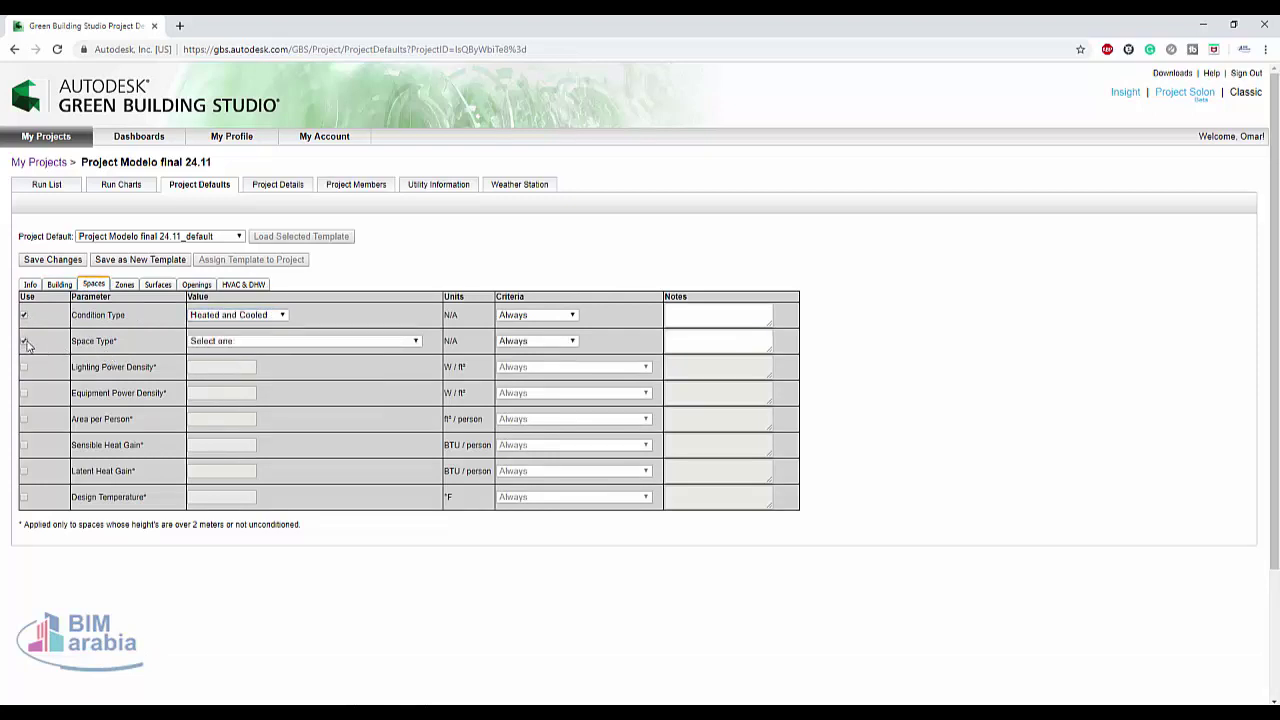
left_click(329, 341)
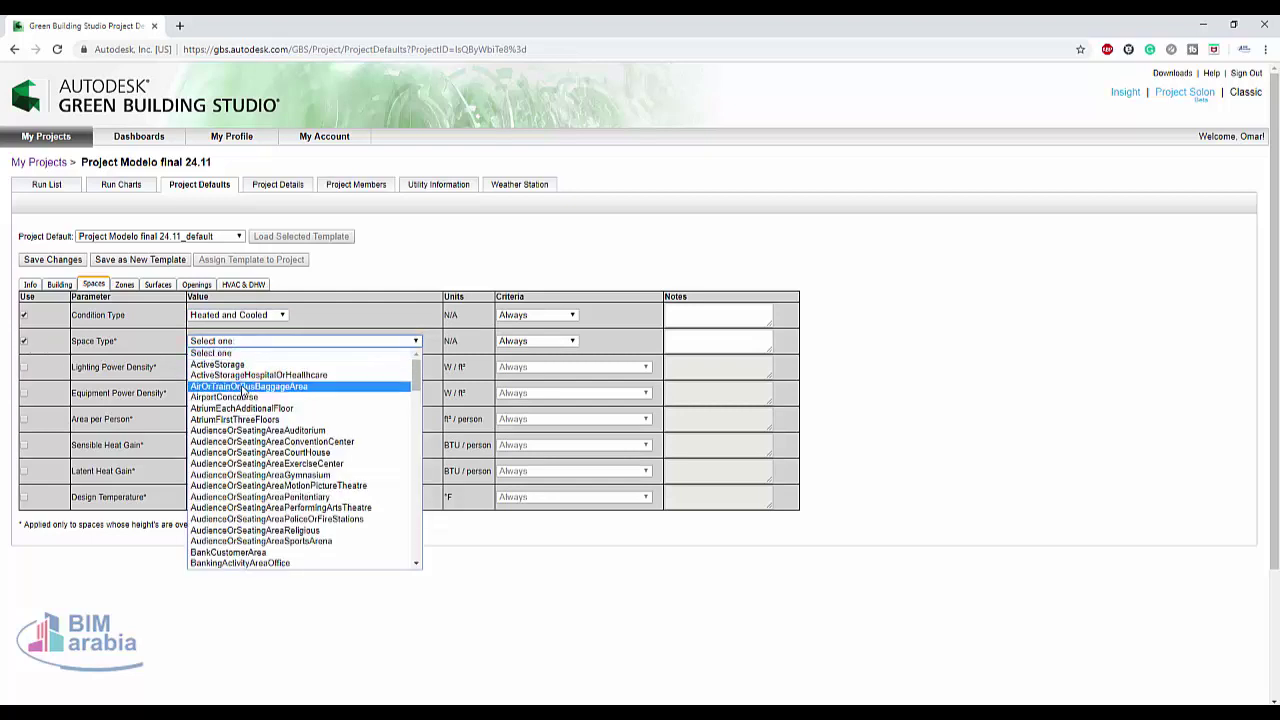
left_click(250, 386)
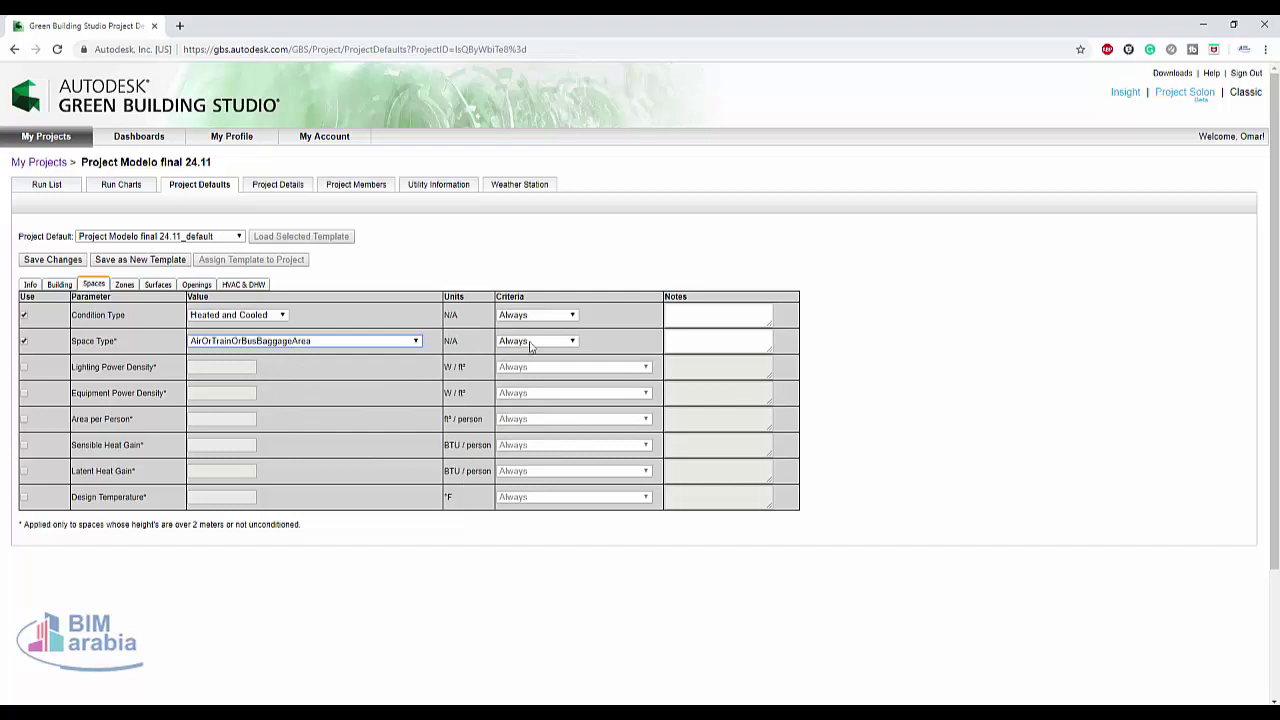
left_click(533, 342)
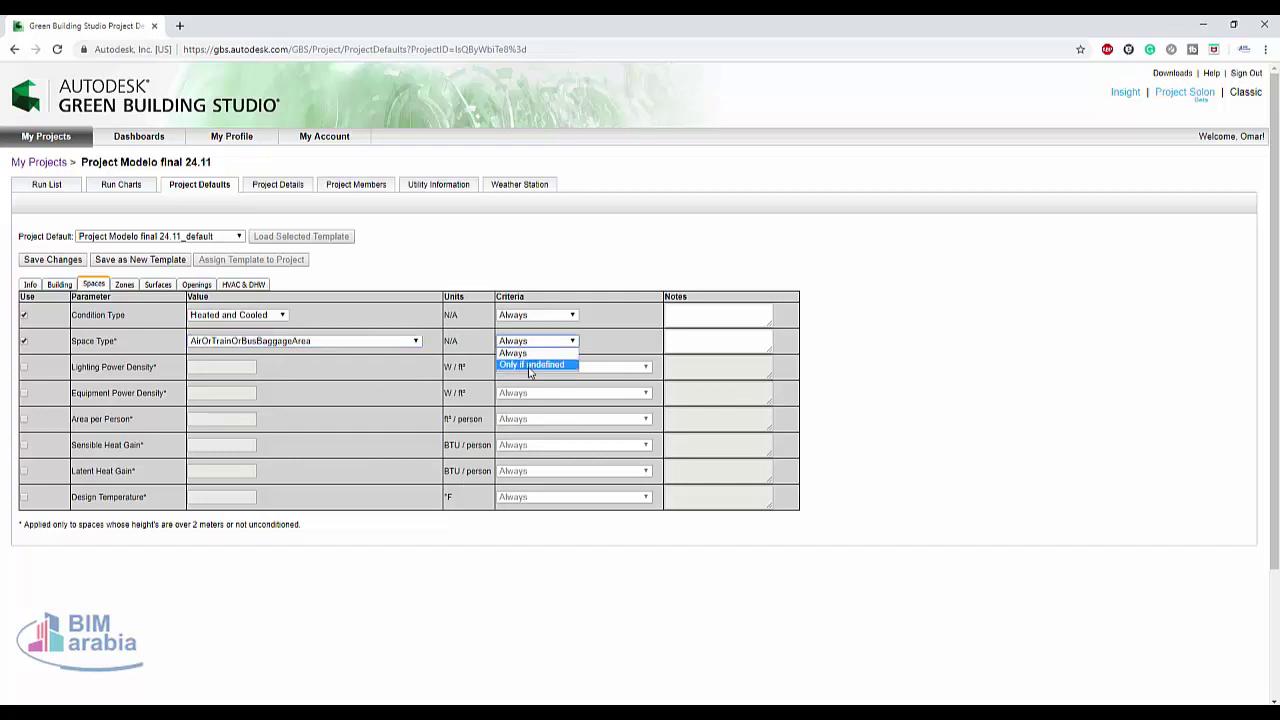
left_click(530, 366)
left_click(723, 337)
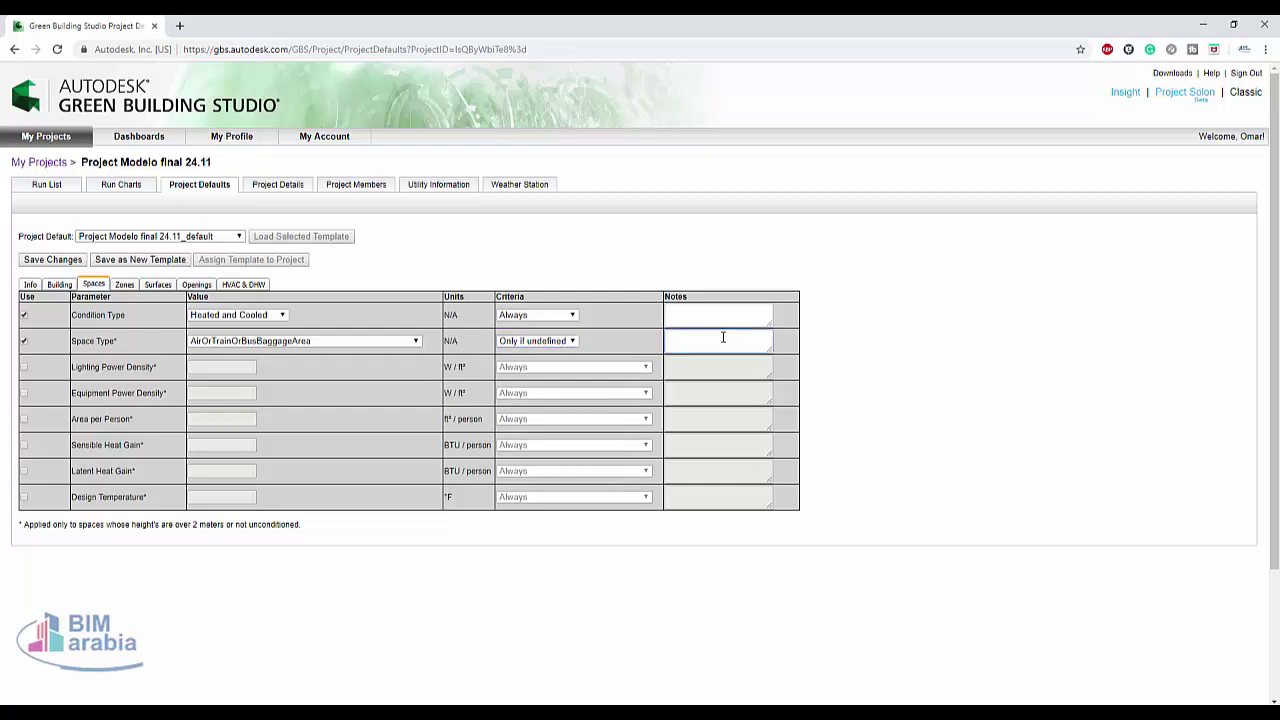
Browse Project Details, Members and Utility Information, ending on the Weather Station summary
left_click(271, 193)
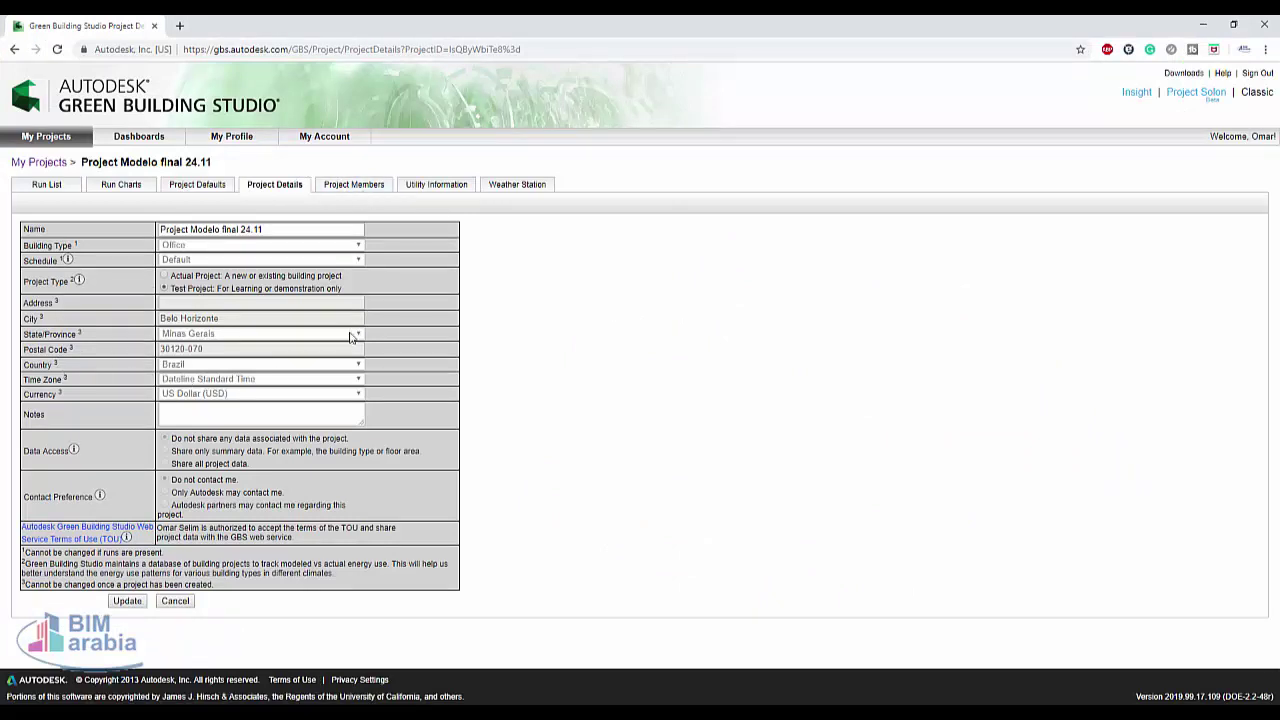
left_click(380, 195)
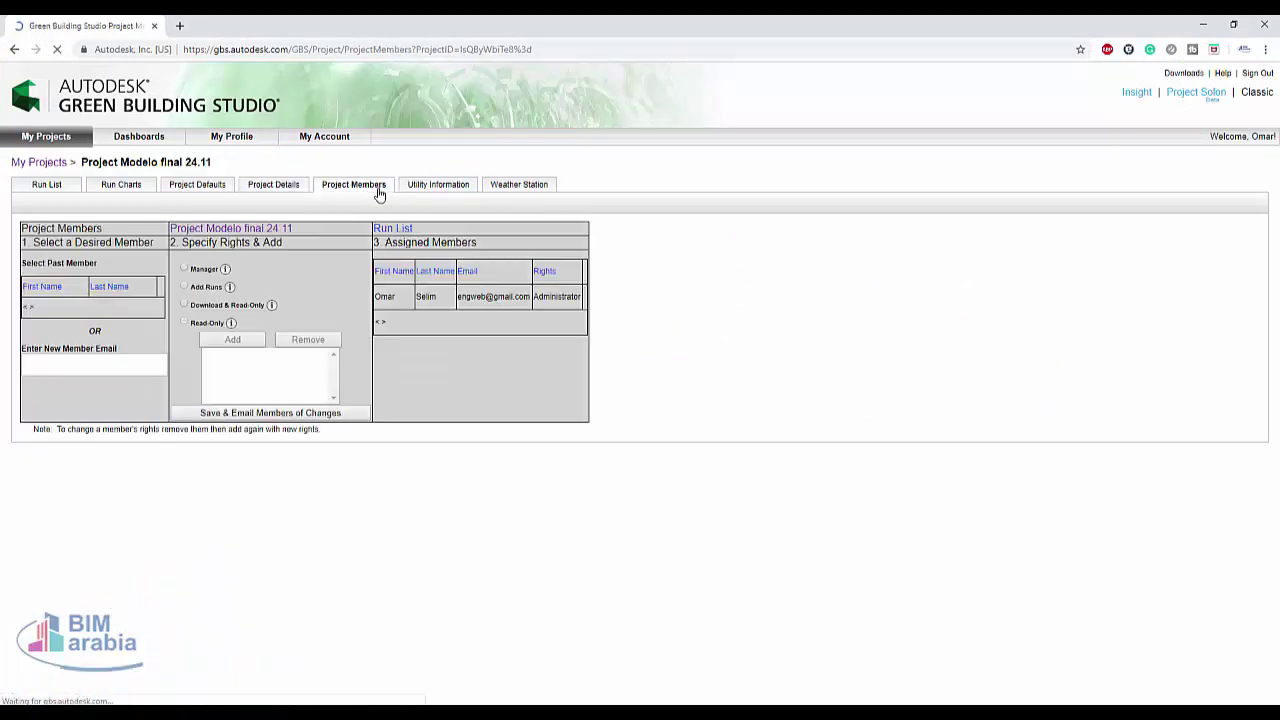
left_click(413, 194)
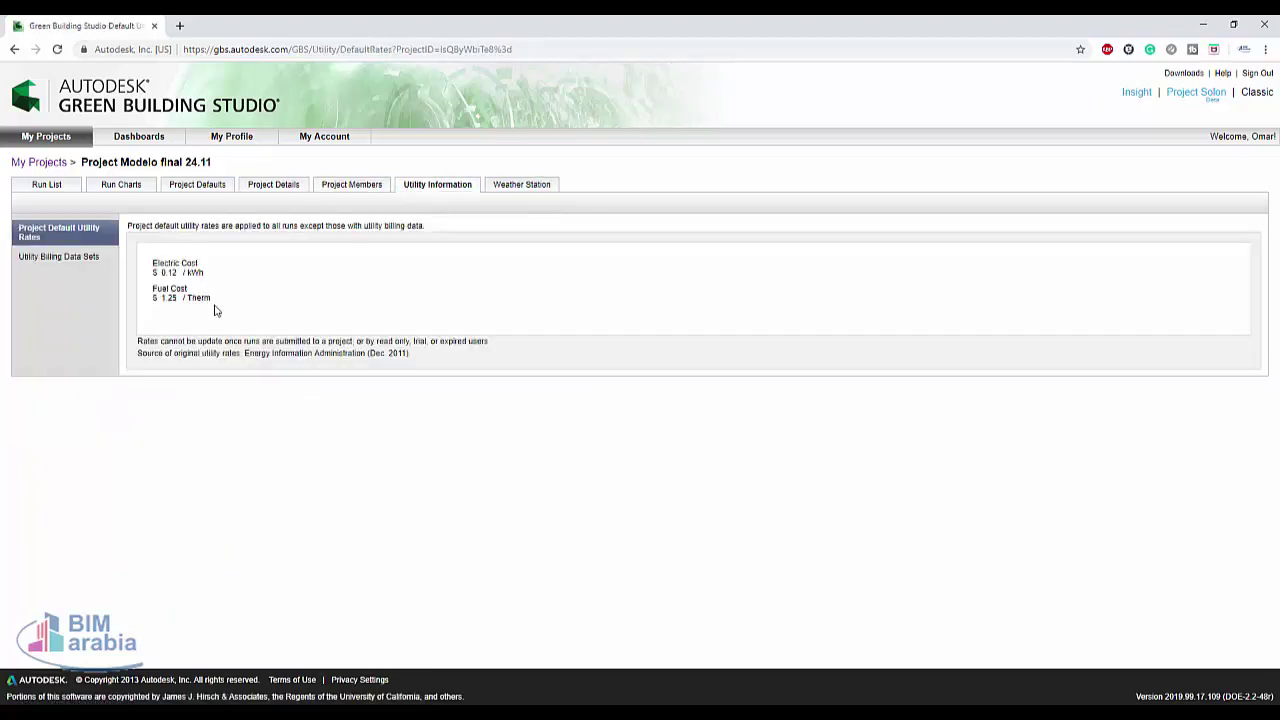
left_click(541, 189)
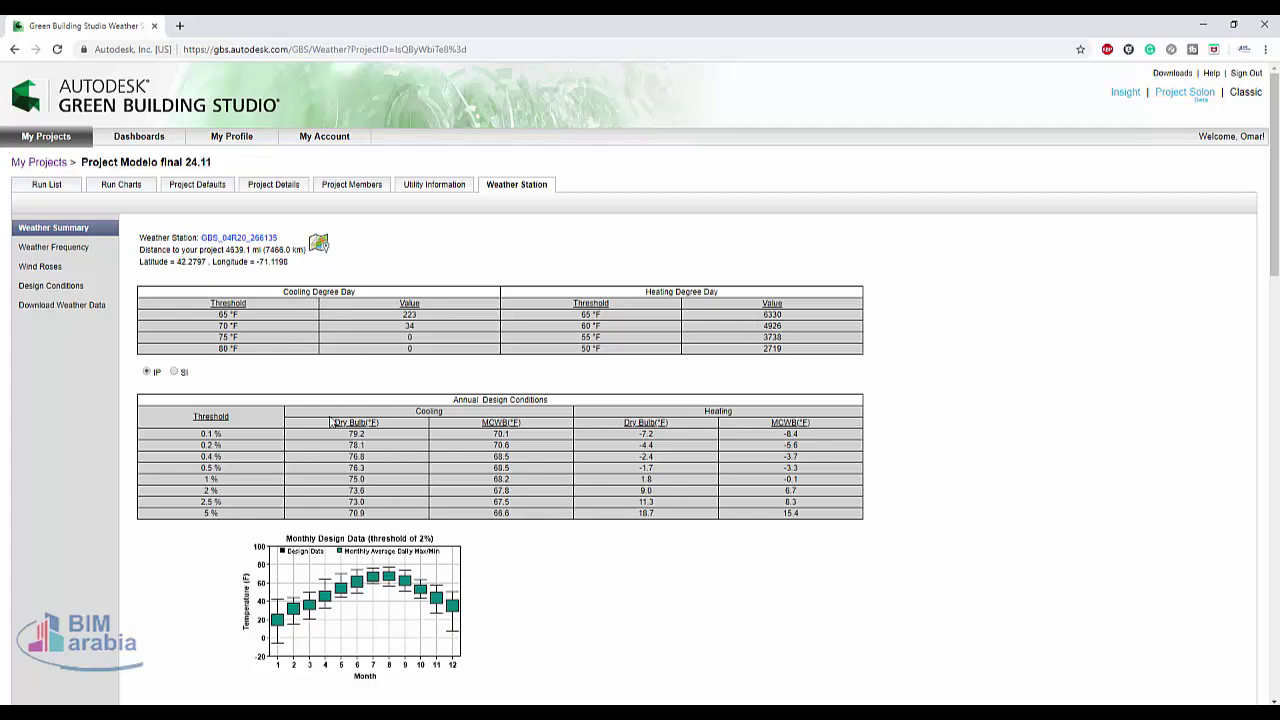
scroll(180, 437, "down", 1)
scroll(180, 420, "down", 2)
scroll(180, 403, "down", 2)
scroll(183, 400, "down", 1)
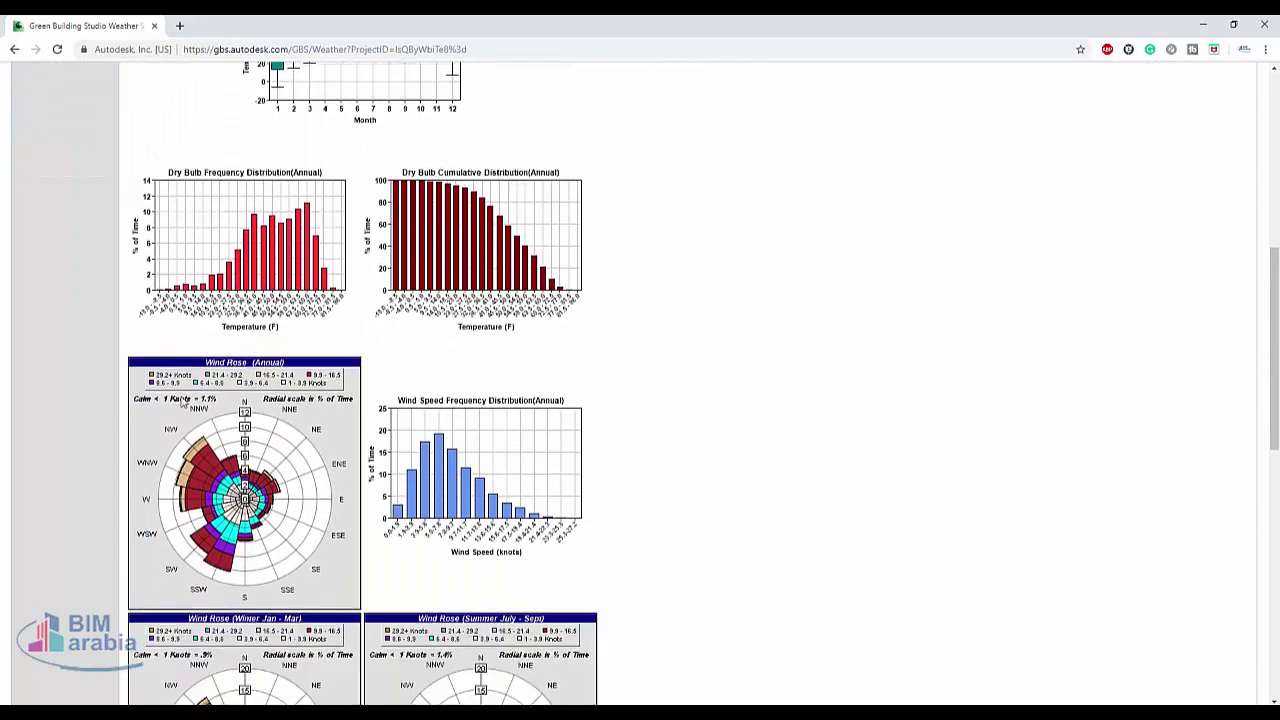
scroll(183, 400, "down", 2)
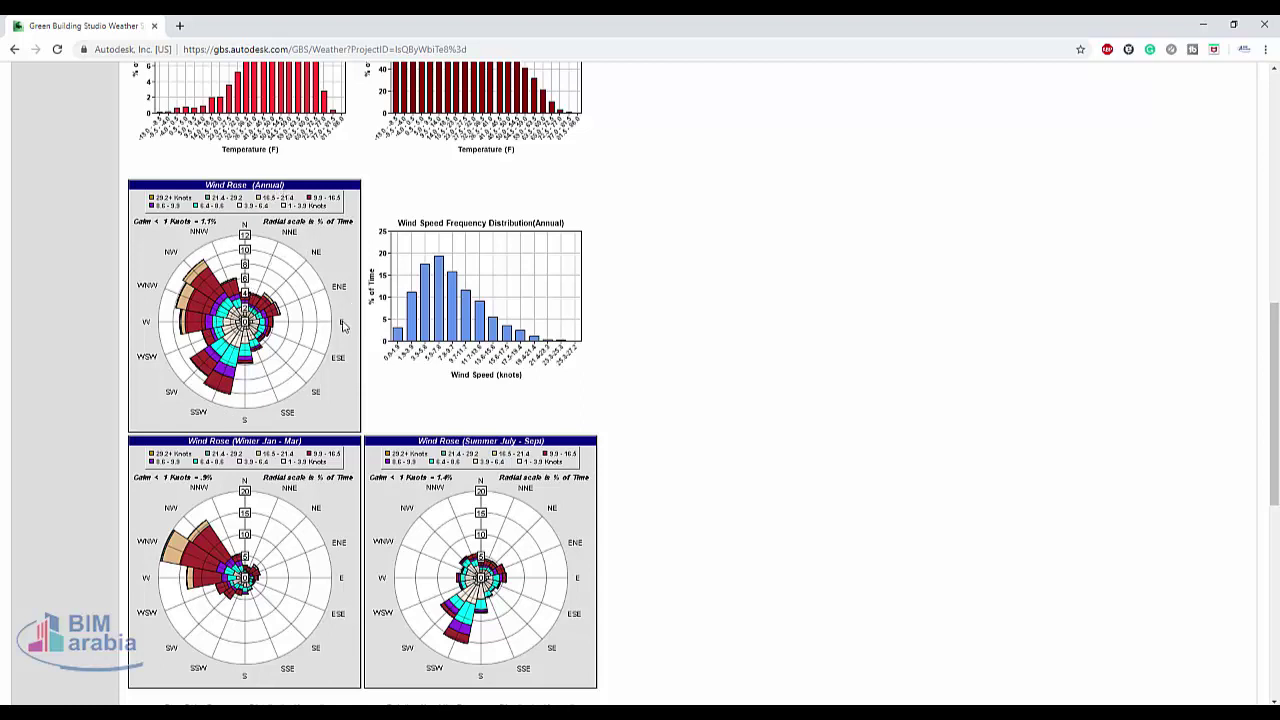
scroll(379, 529, "down", 2)
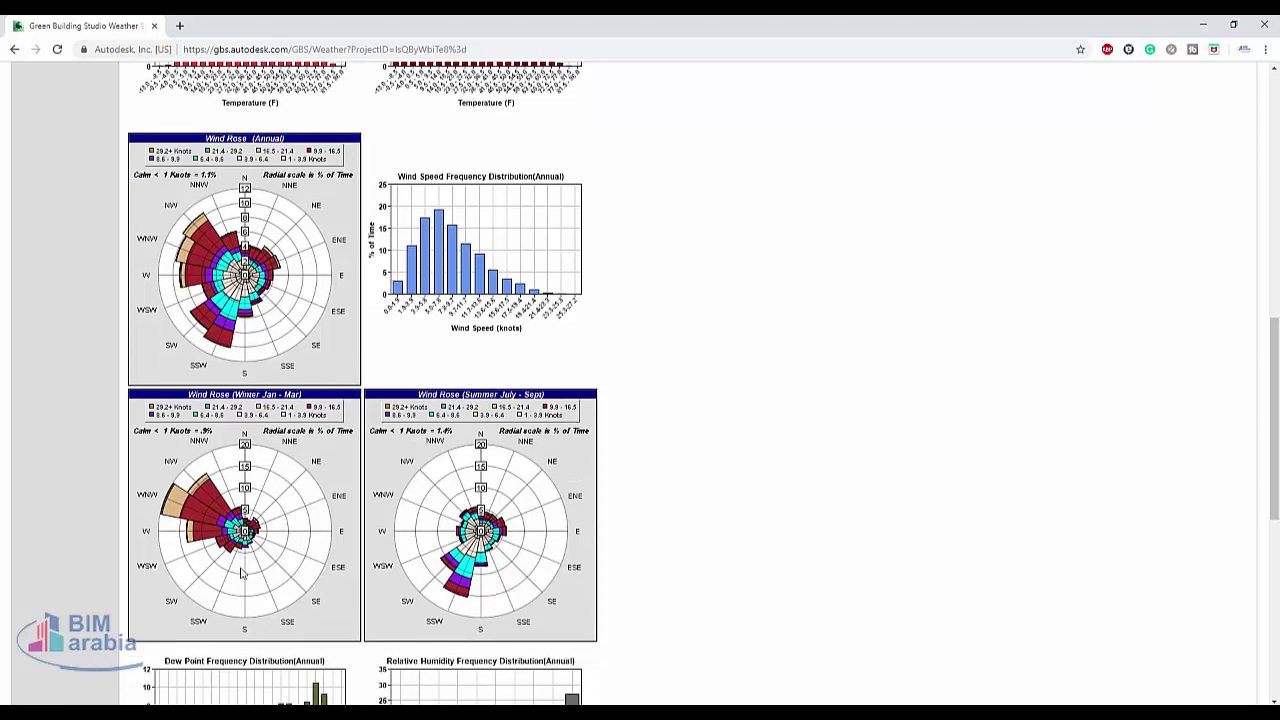
scroll(578, 497, "down", 3)
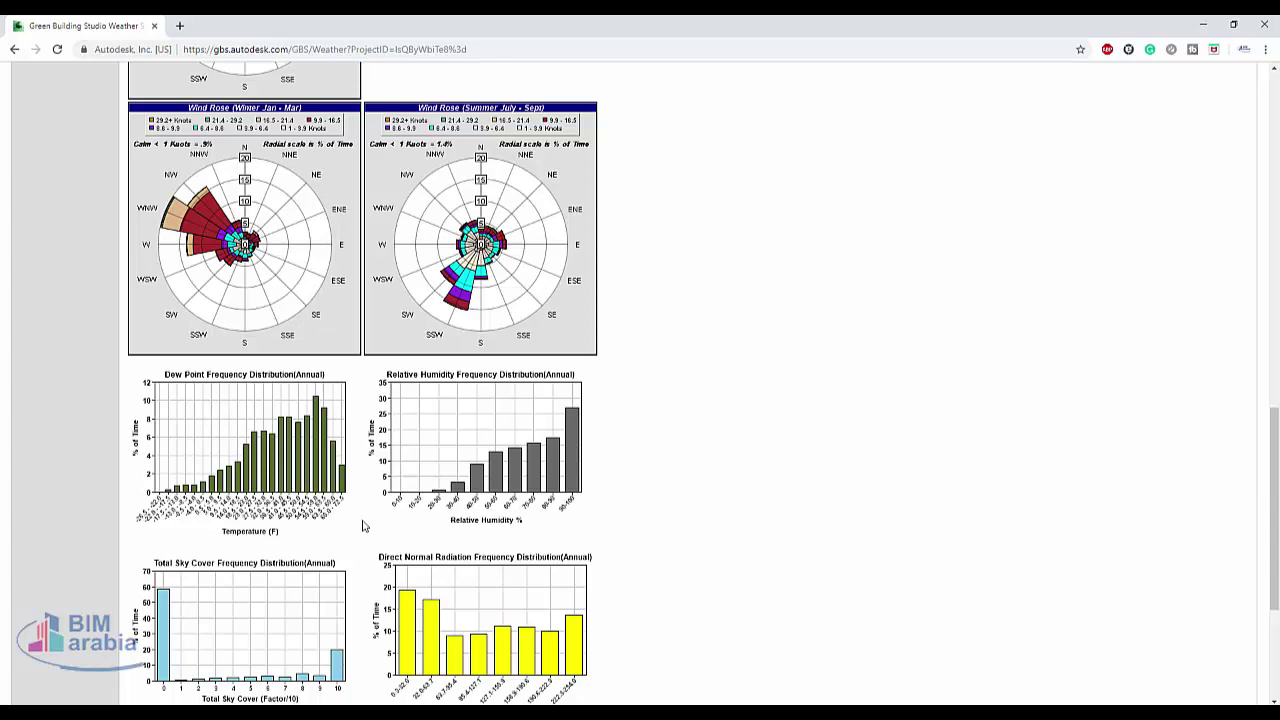
scroll(364, 527, "down", 2)
scroll(364, 527, "down", 2)
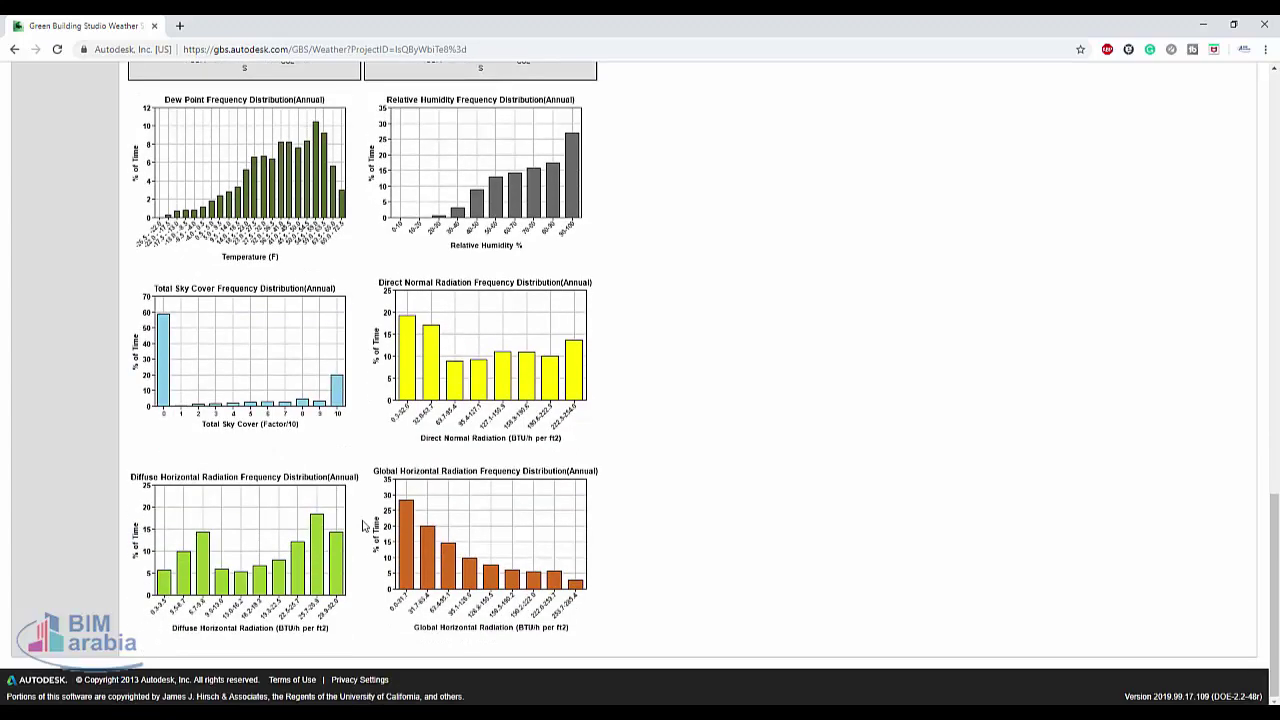
scroll(364, 527, "up", 2)
scroll(364, 527, "up", 5)
scroll(364, 527, "up", 10)
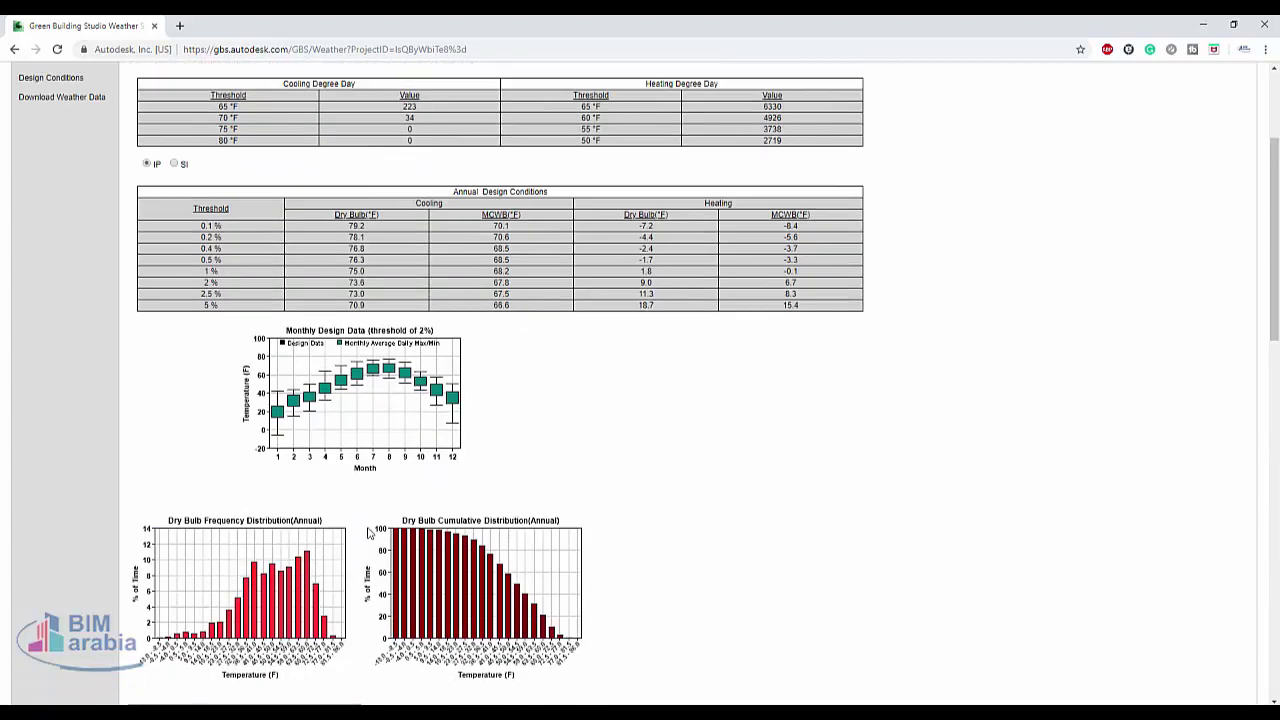
scroll(367, 535, "up", 5)
Show Weather Frequency, then the year-round Wind Roses for station GBS_04R20_266135
left_click(85, 252)
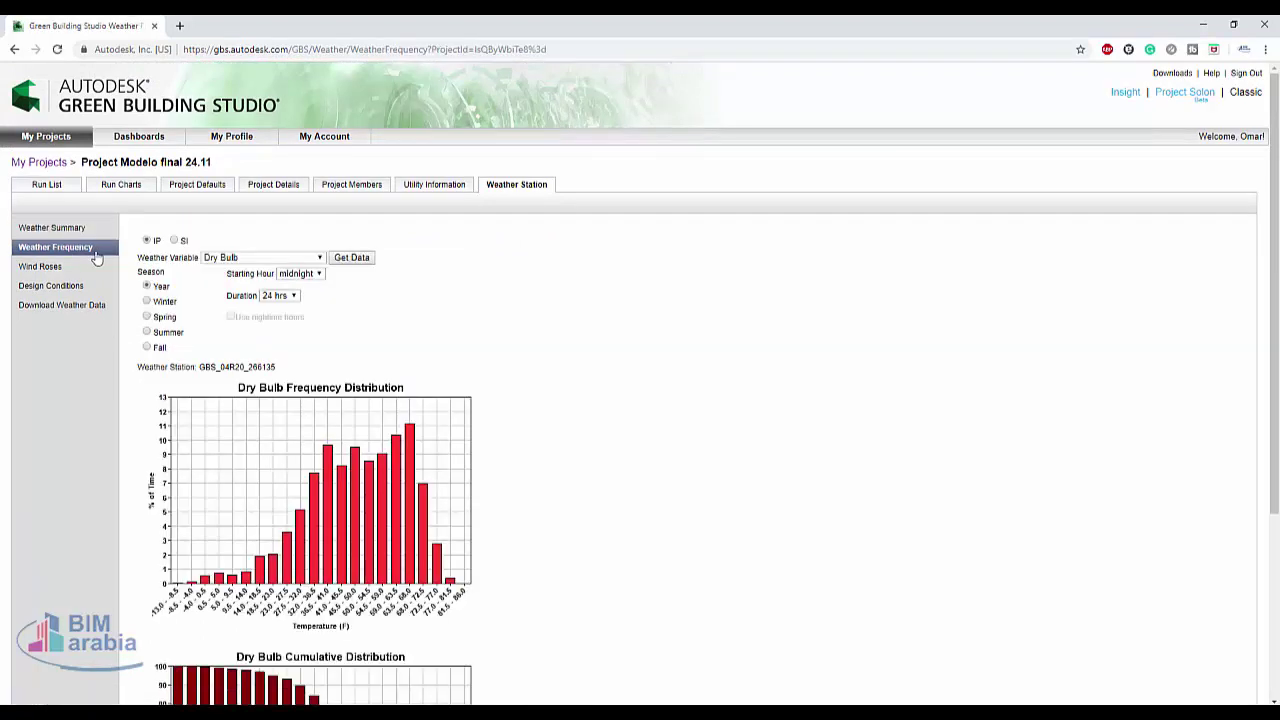
scroll(494, 406, "down", 3)
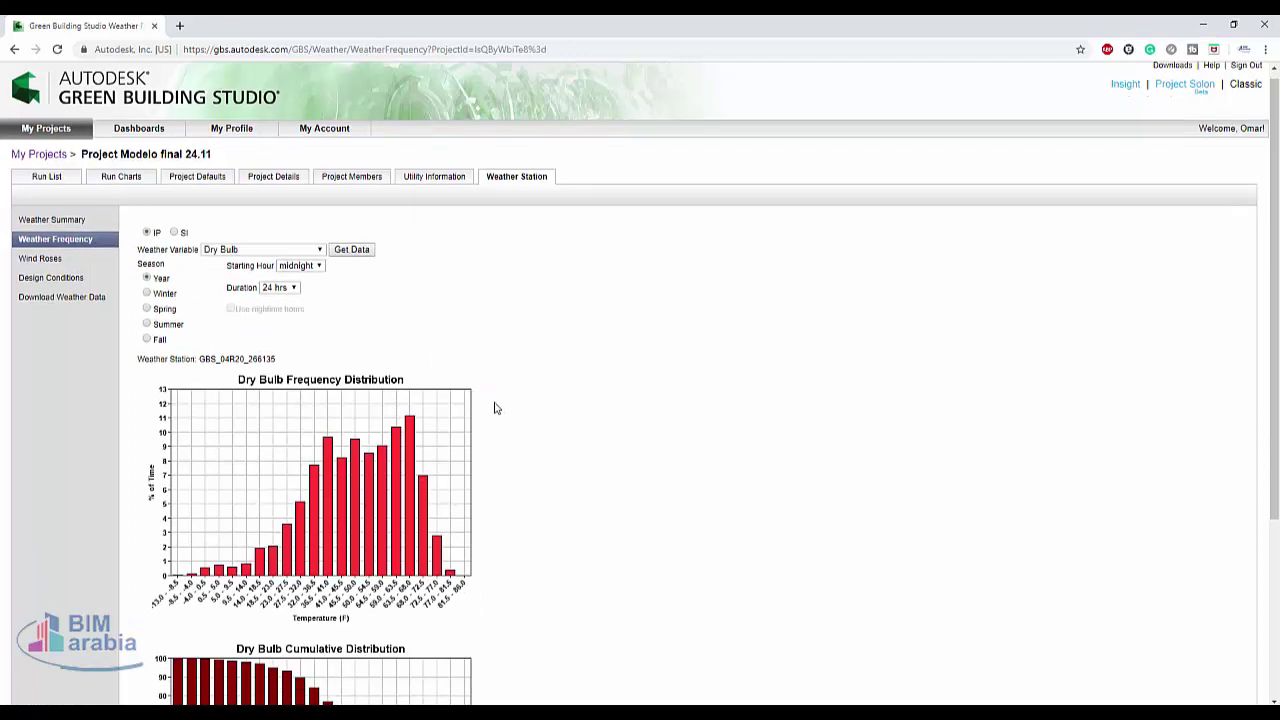
scroll(496, 408, "up", 2)
scroll(494, 408, "up", 1)
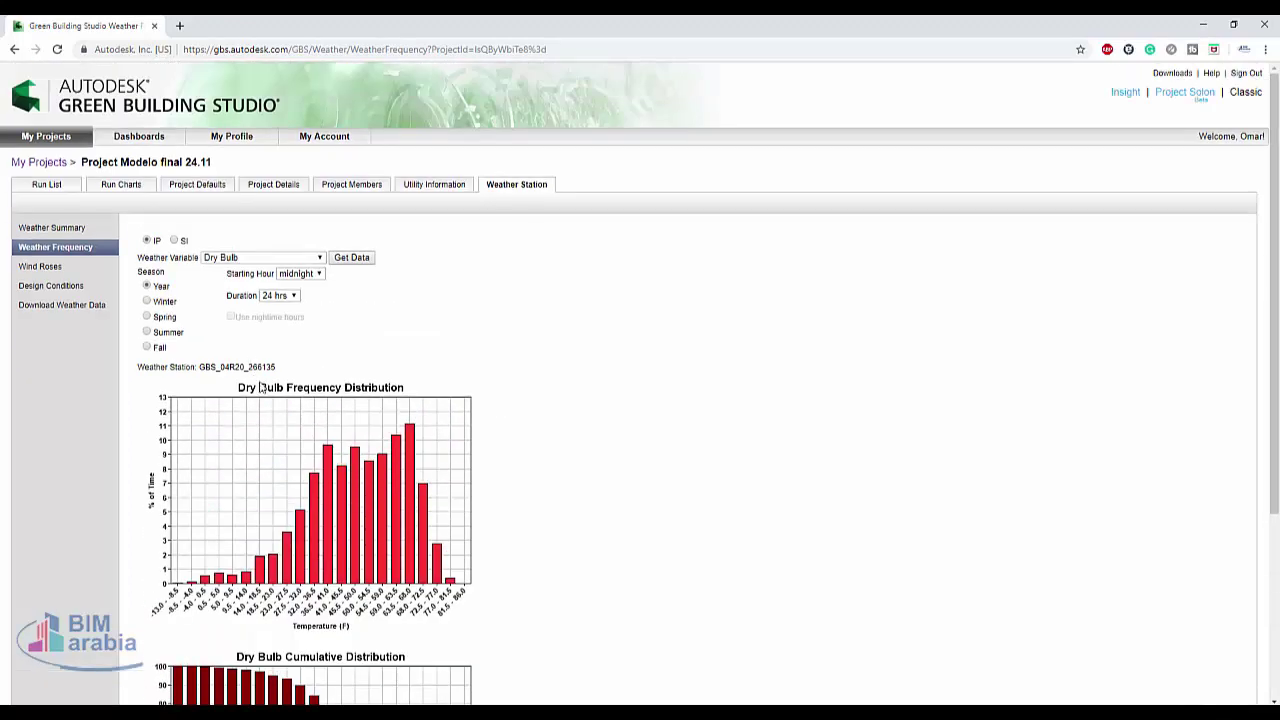
left_click(52, 267)
scroll(385, 320, "down", 2)
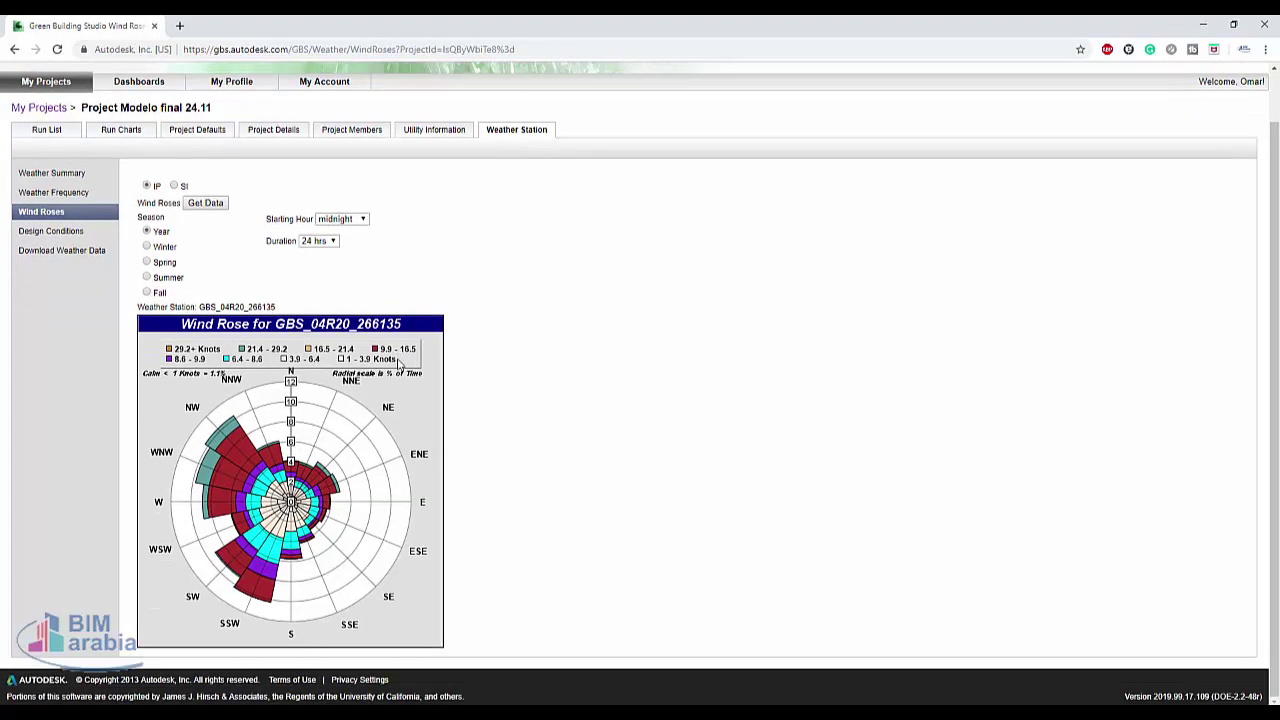
scroll(367, 331, "up", 2)
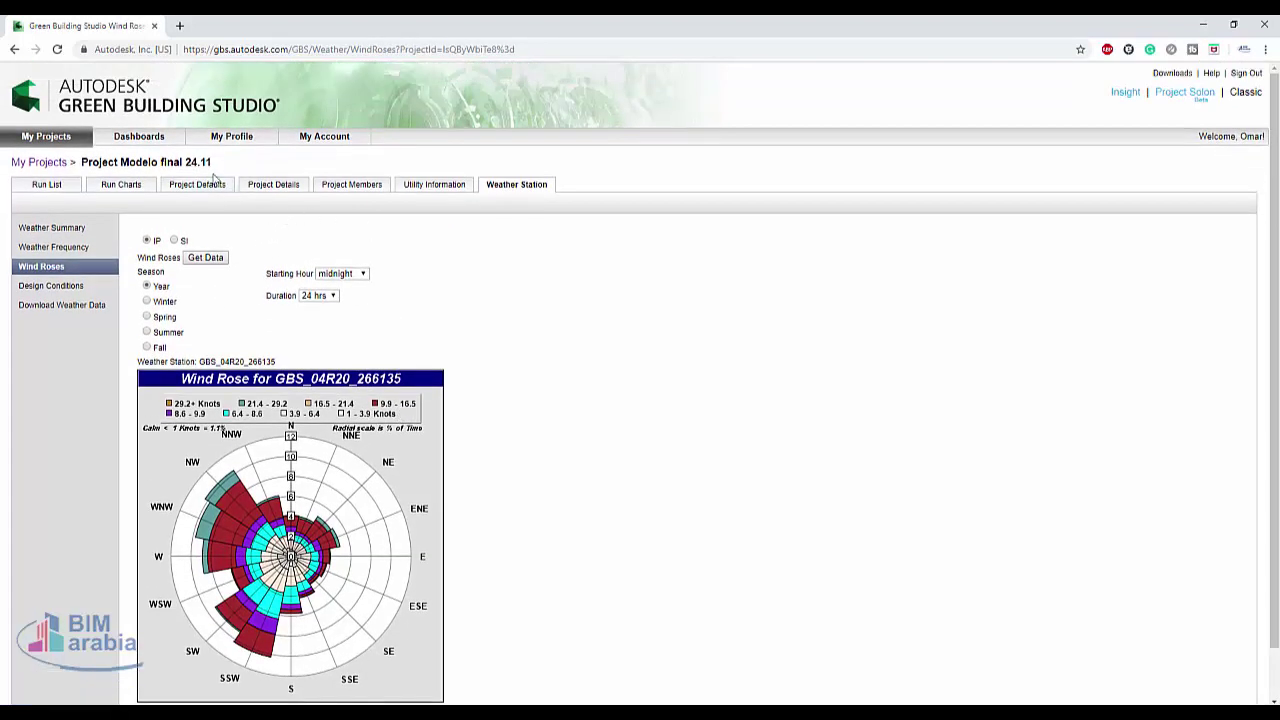
Go through Dashboards, My Profile and My Account to the Project Templates editor
left_click(150, 140)
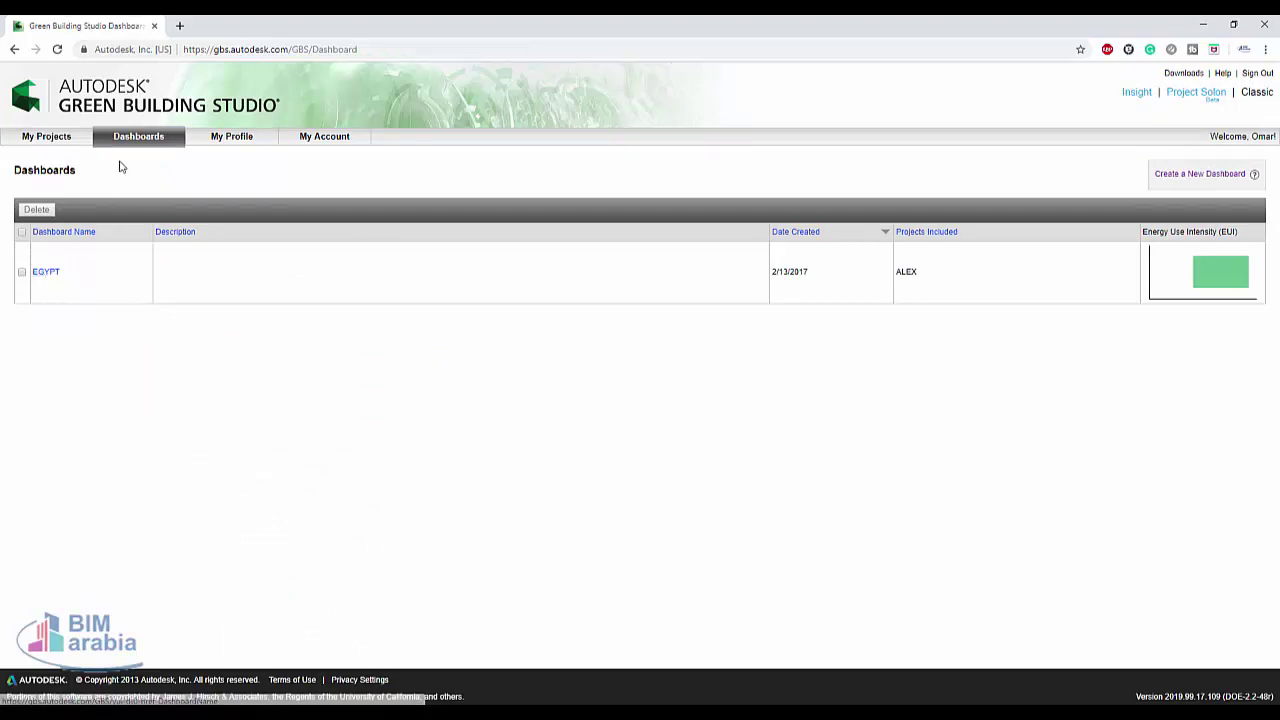
left_click(230, 140)
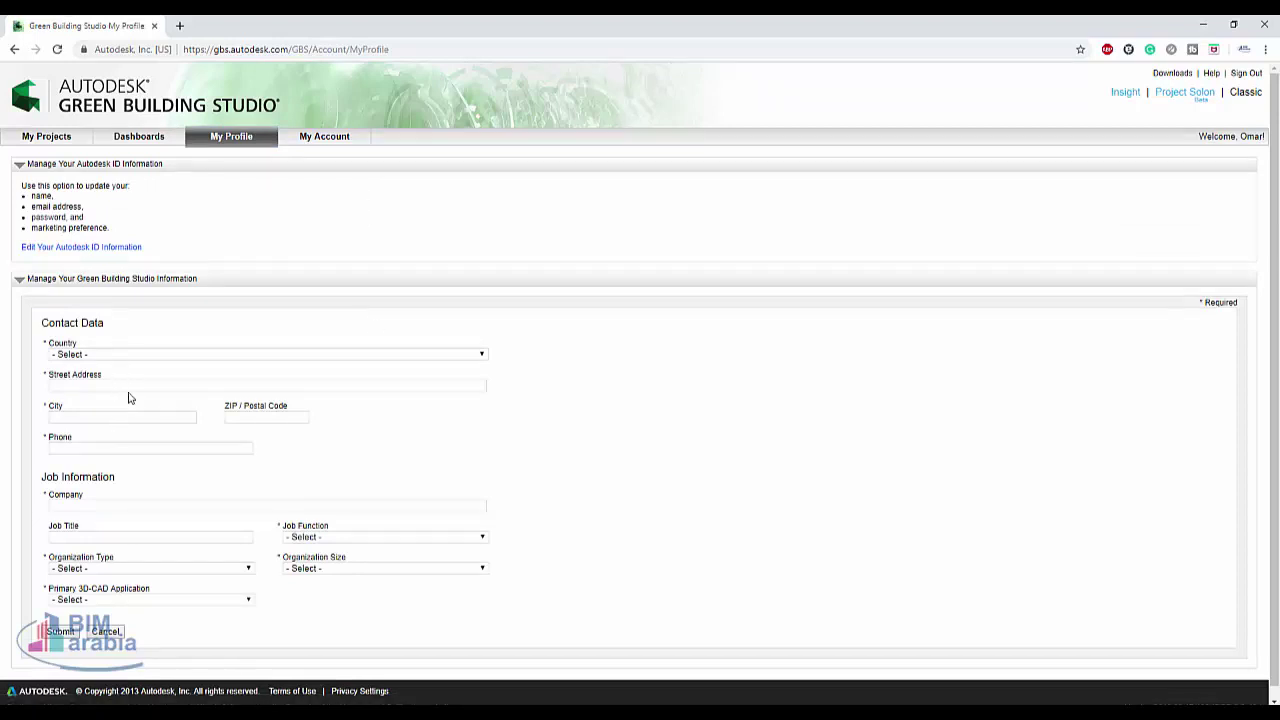
left_click(313, 145)
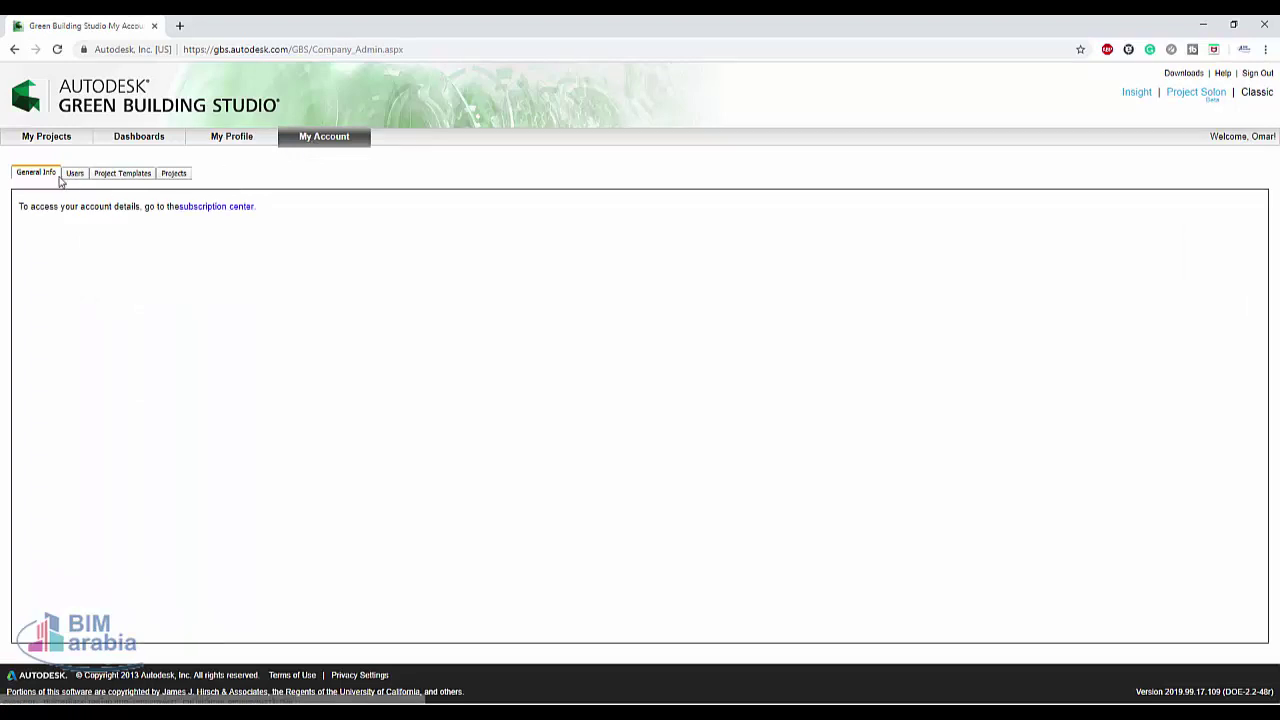
left_click(131, 177)
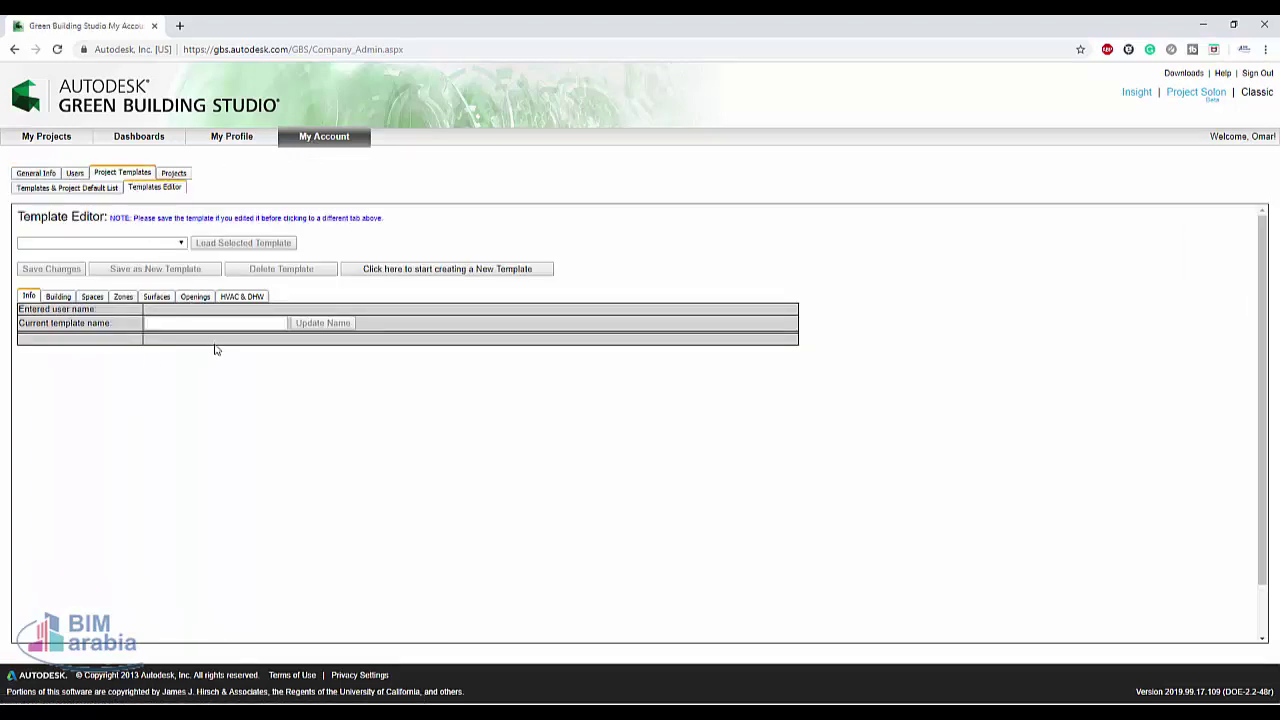
Start a new project template from My Projects and give it a name
left_click(57, 143)
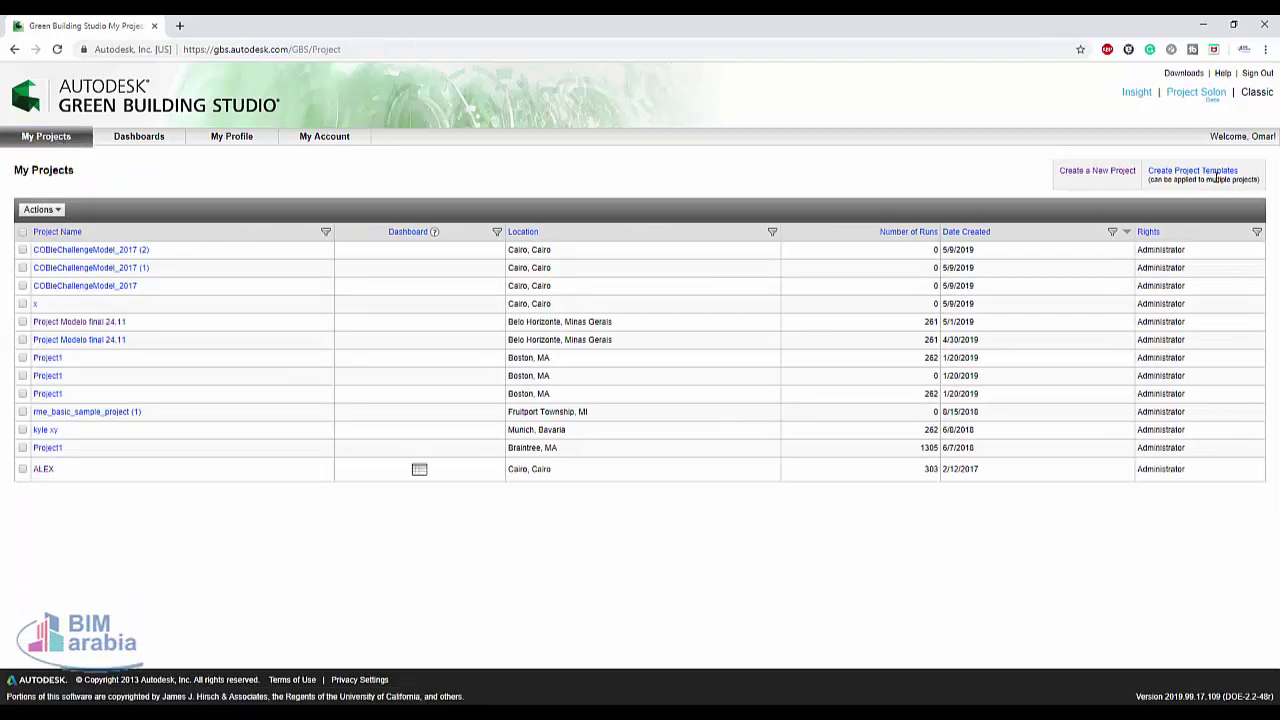
left_click(1215, 175)
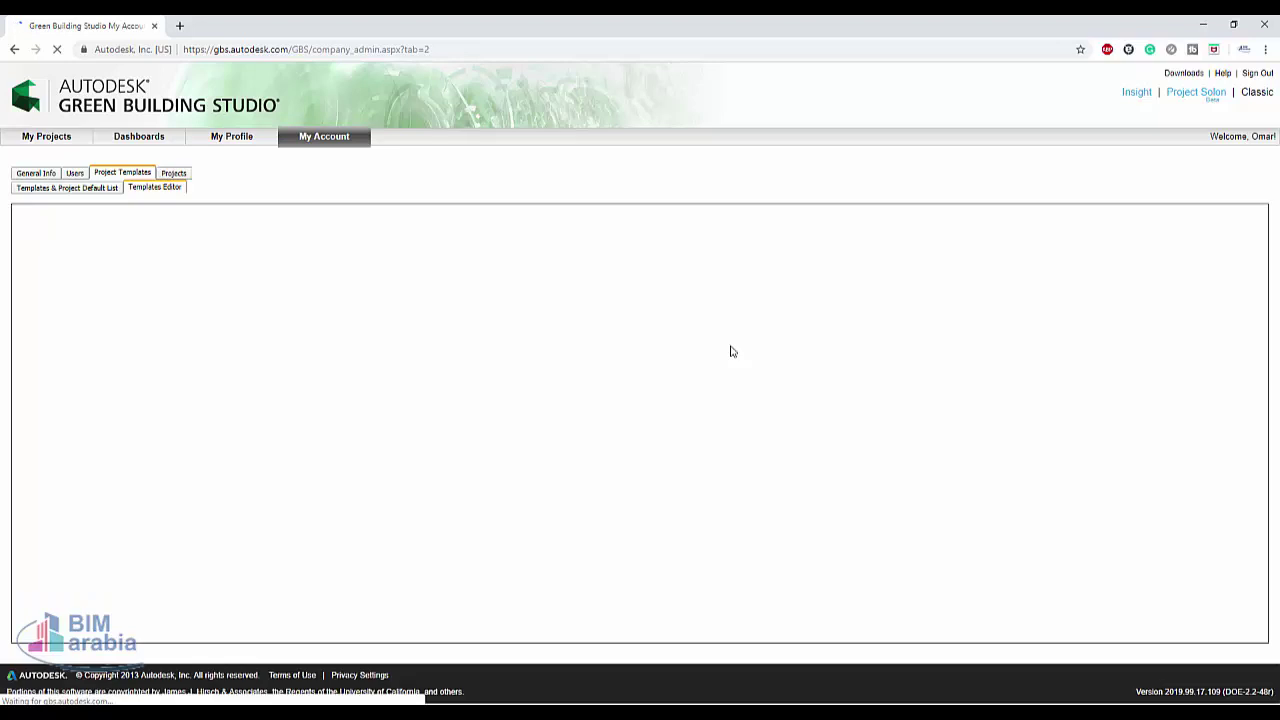
left_click(155, 245)
left_click(155, 250)
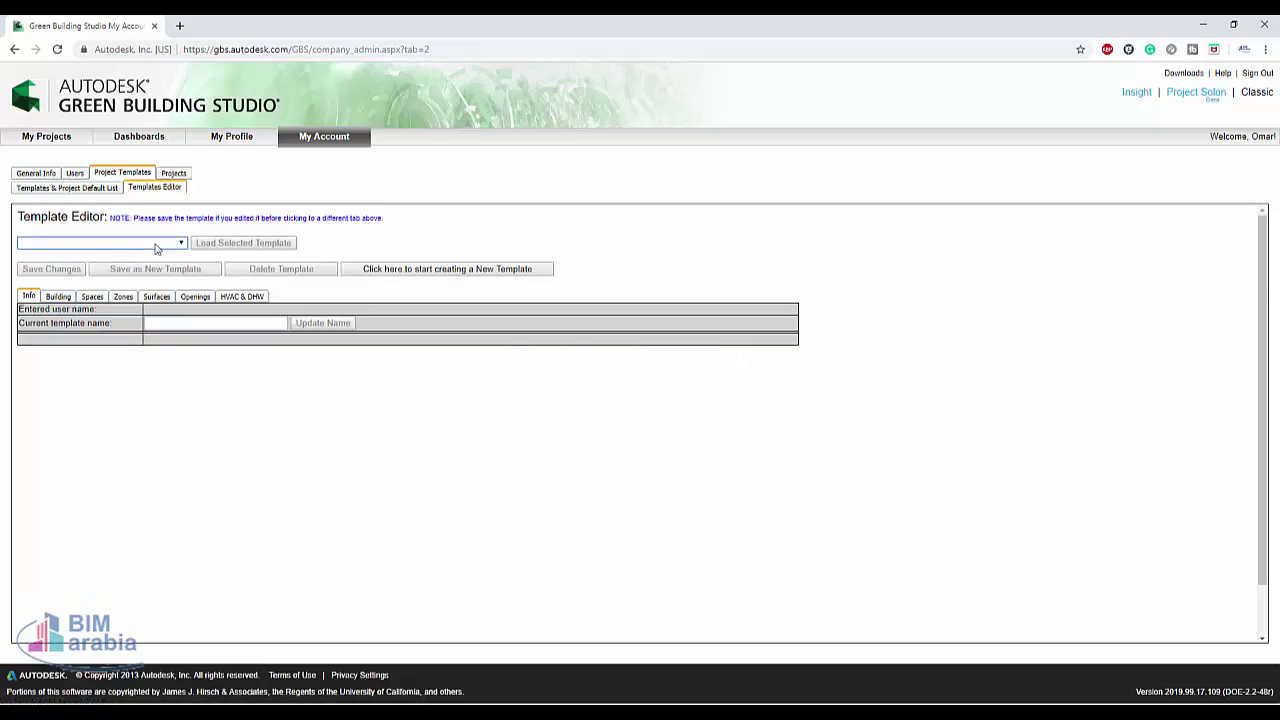
left_click(169, 324)
type("moaz")
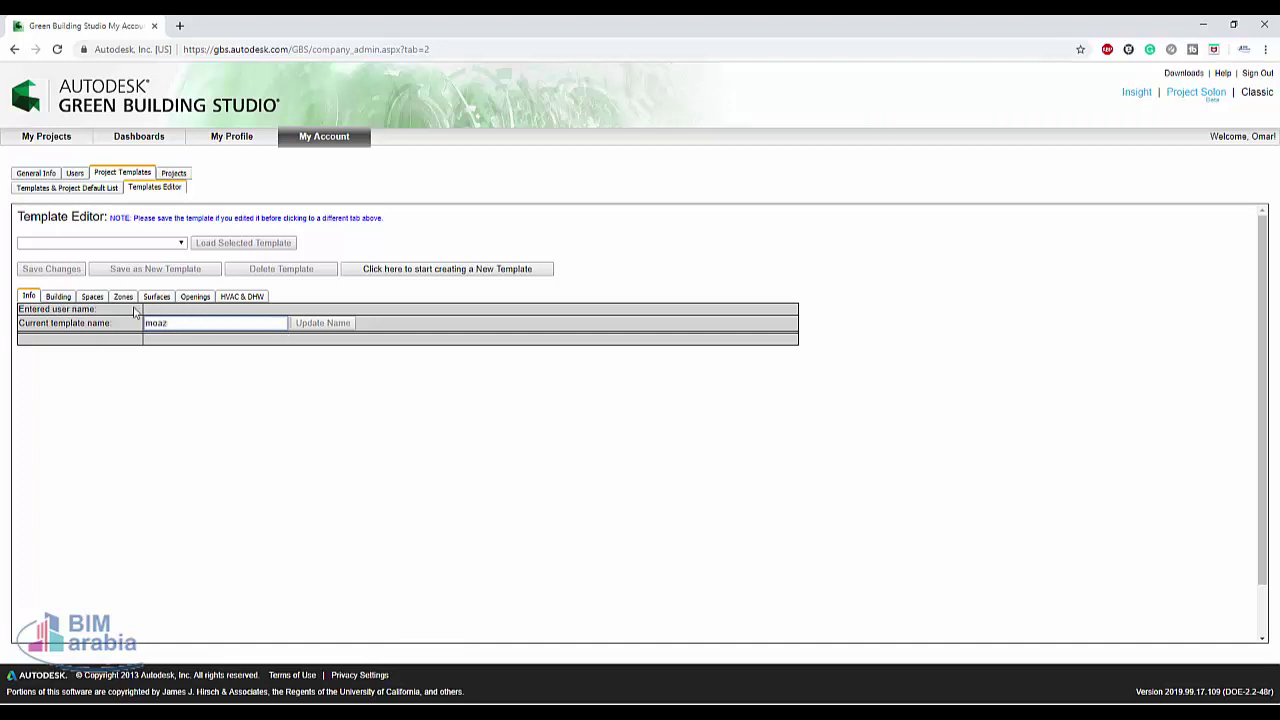
left_click(58, 298)
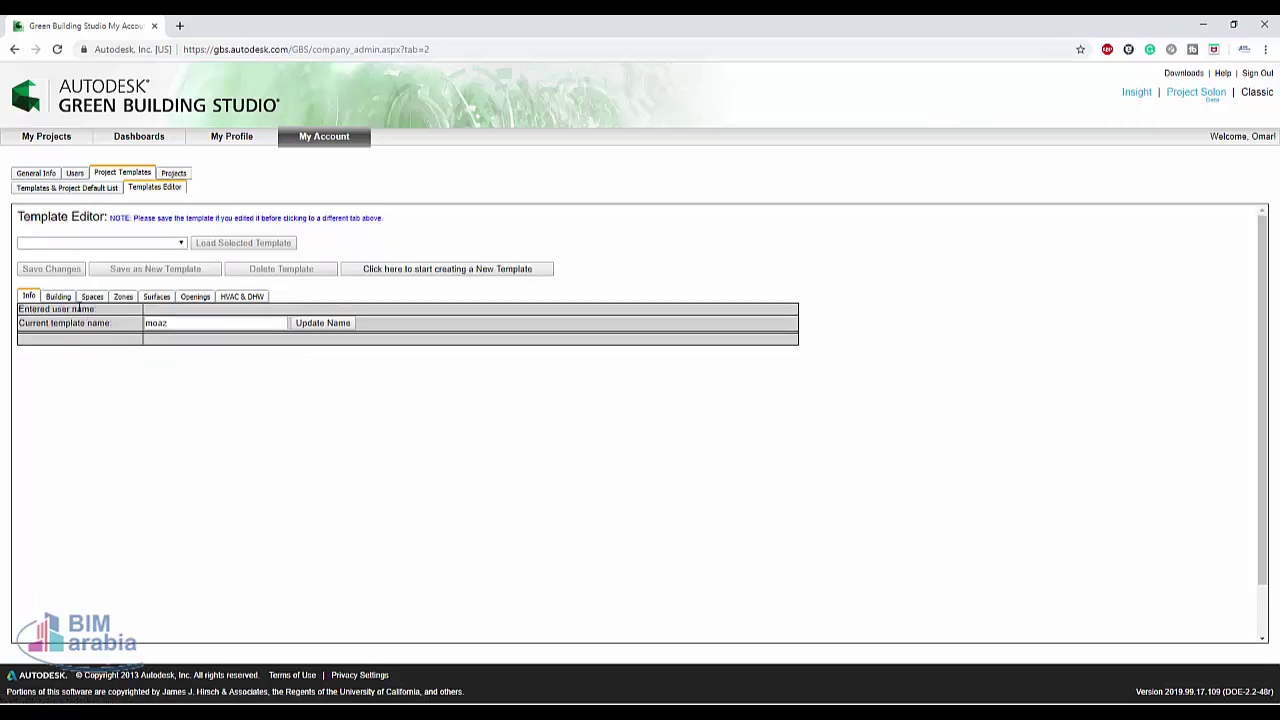
left_click(63, 298)
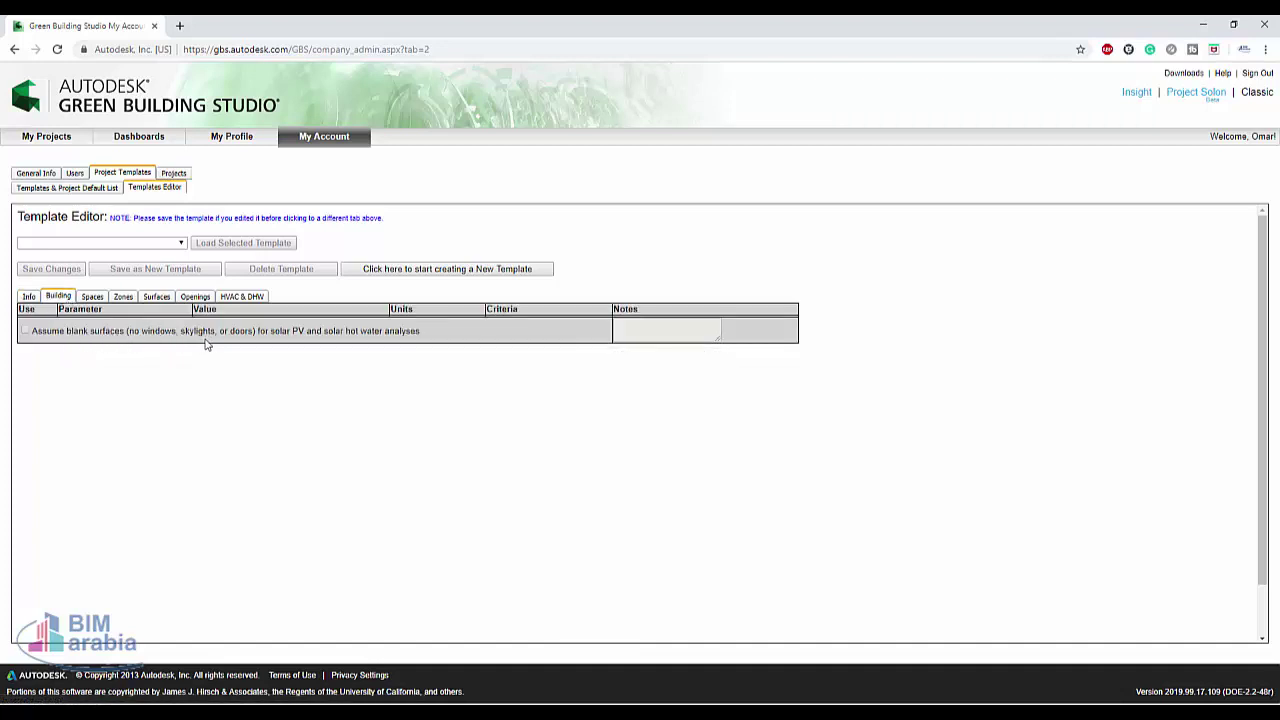
Include Condition Type, Space Type and Lighting Power Density, with criteria kept as Always
left_click(27, 331)
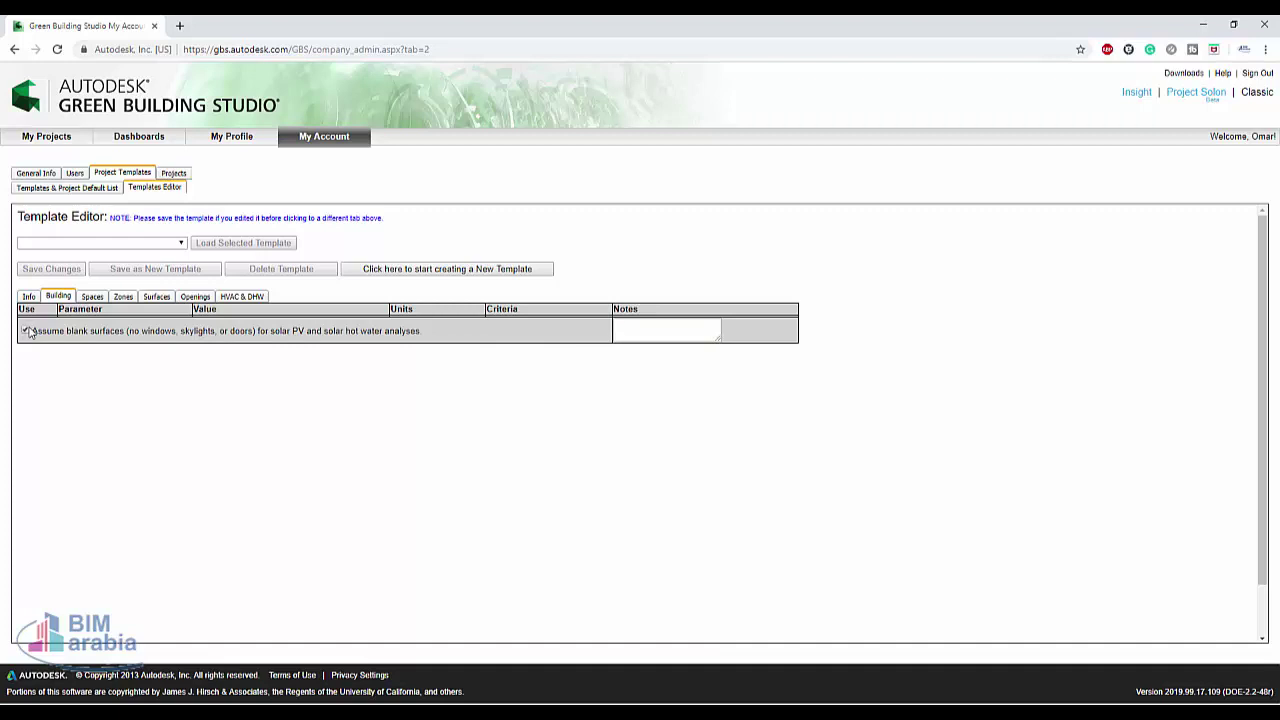
left_click(27, 331)
left_click(92, 297)
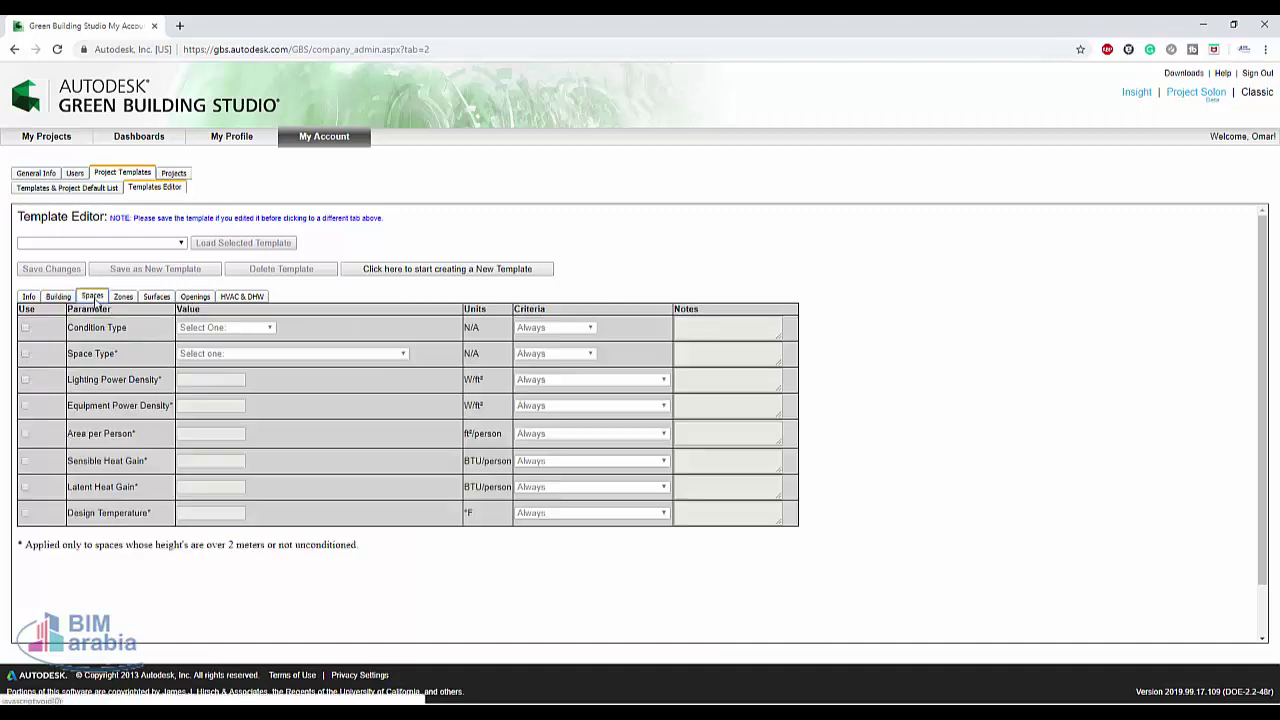
left_click(26, 329)
left_click(26, 355)
left_click(26, 380)
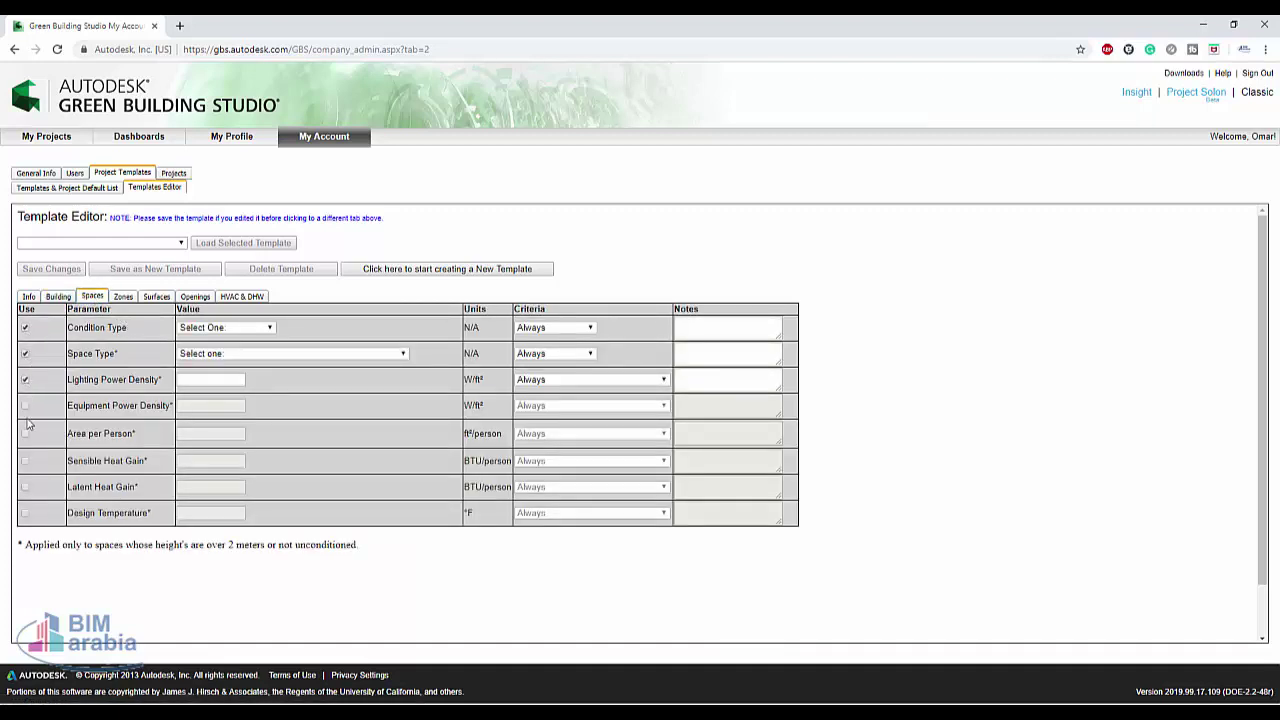
left_click(232, 380)
left_click(558, 380)
left_click(558, 387)
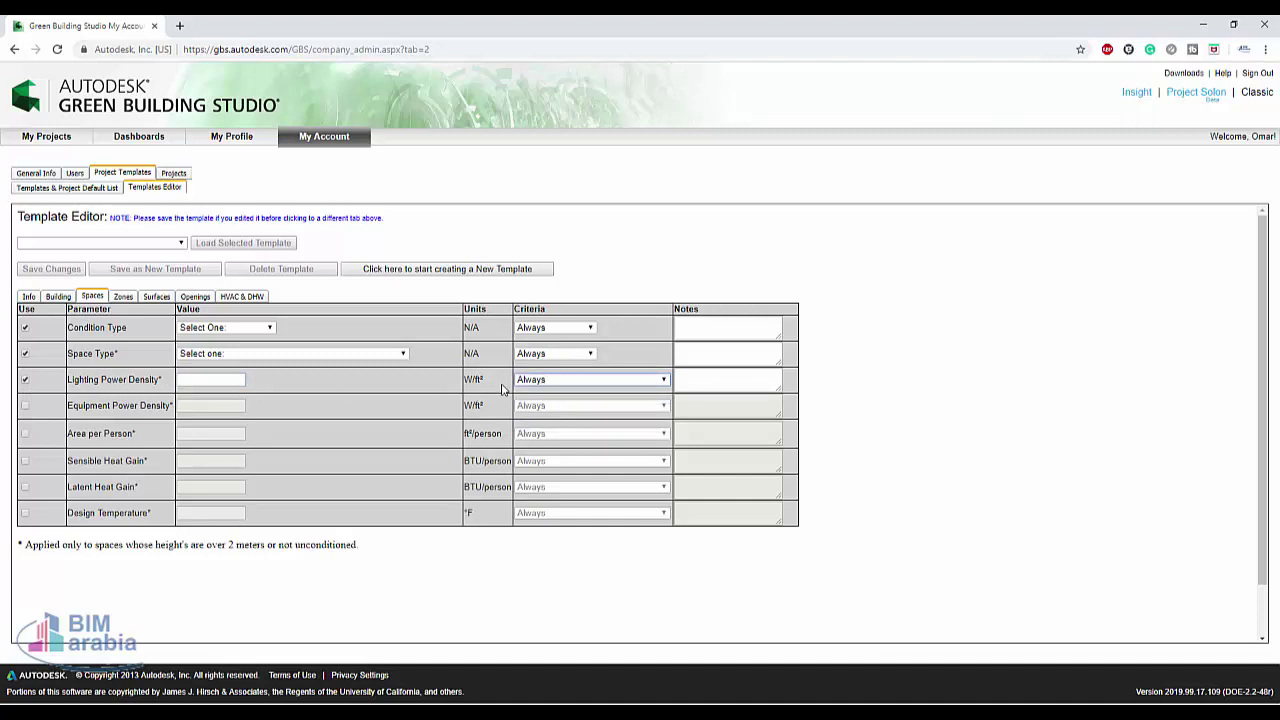
left_click(736, 382)
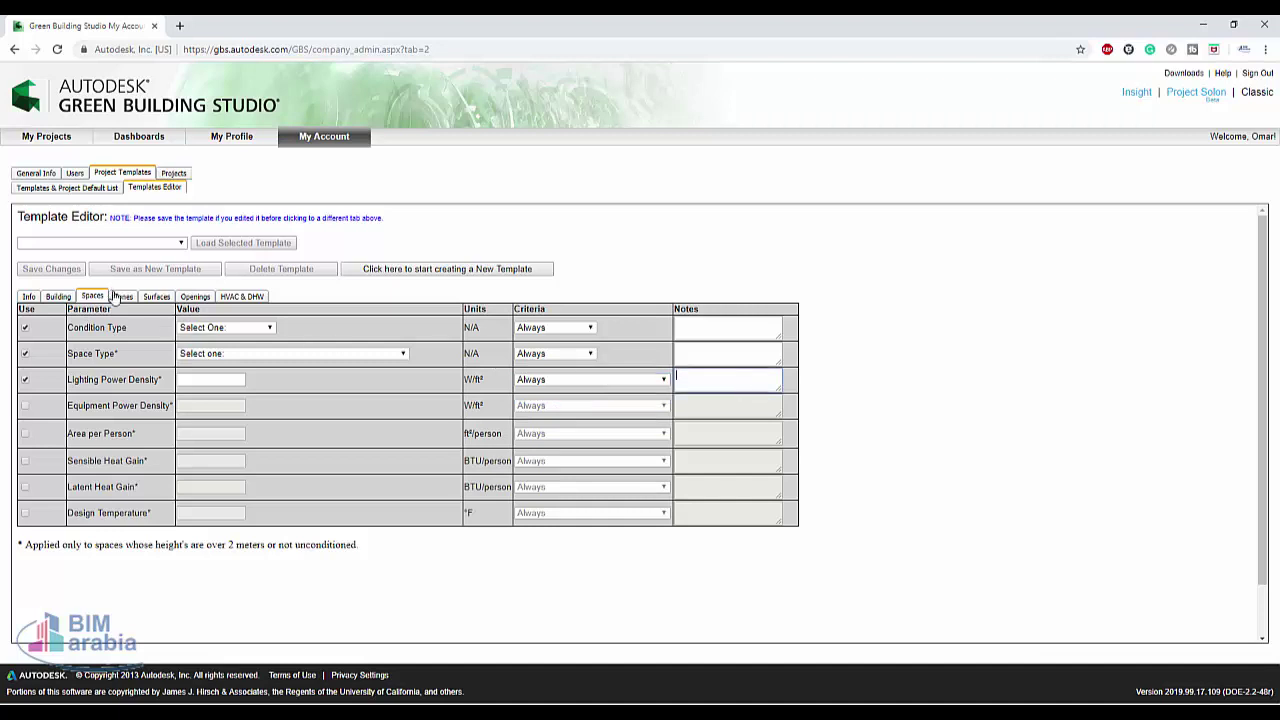
Include cooling on/off setpoints, roofs and exterior walls, with flat roof Roof - R10 over Roof Deck
left_click(122, 296)
left_click(26, 330)
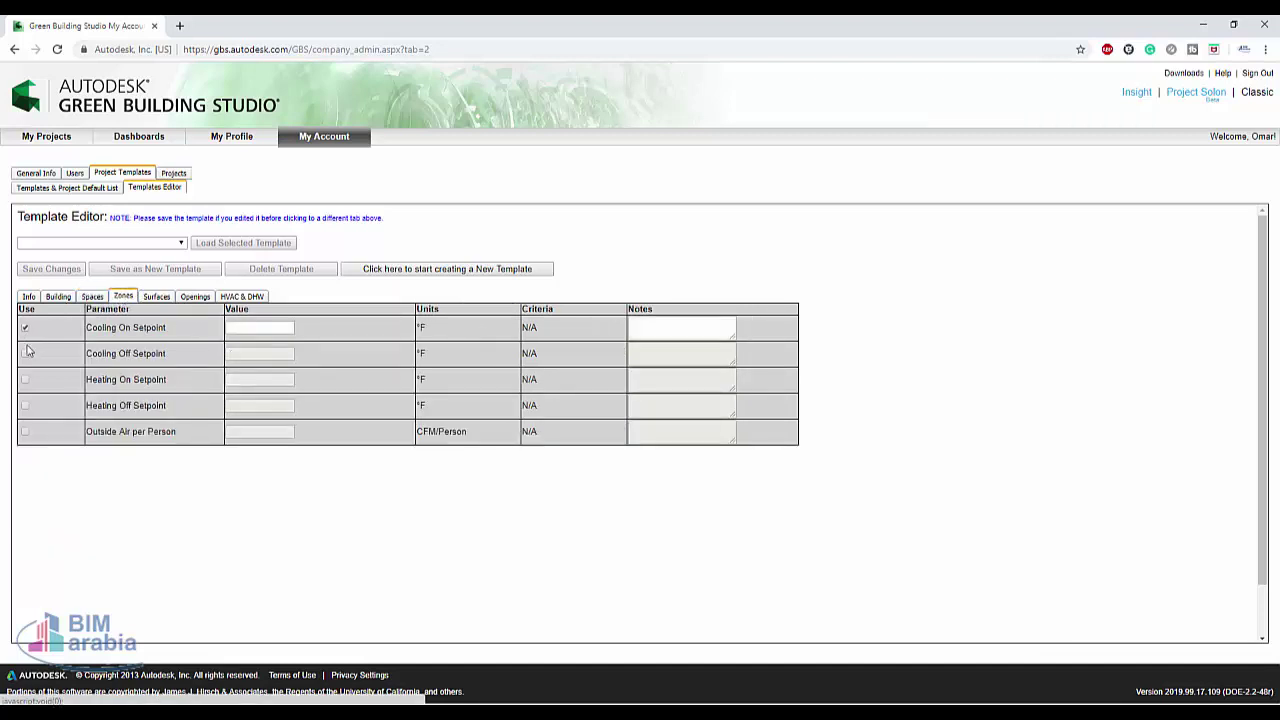
left_click(25, 354)
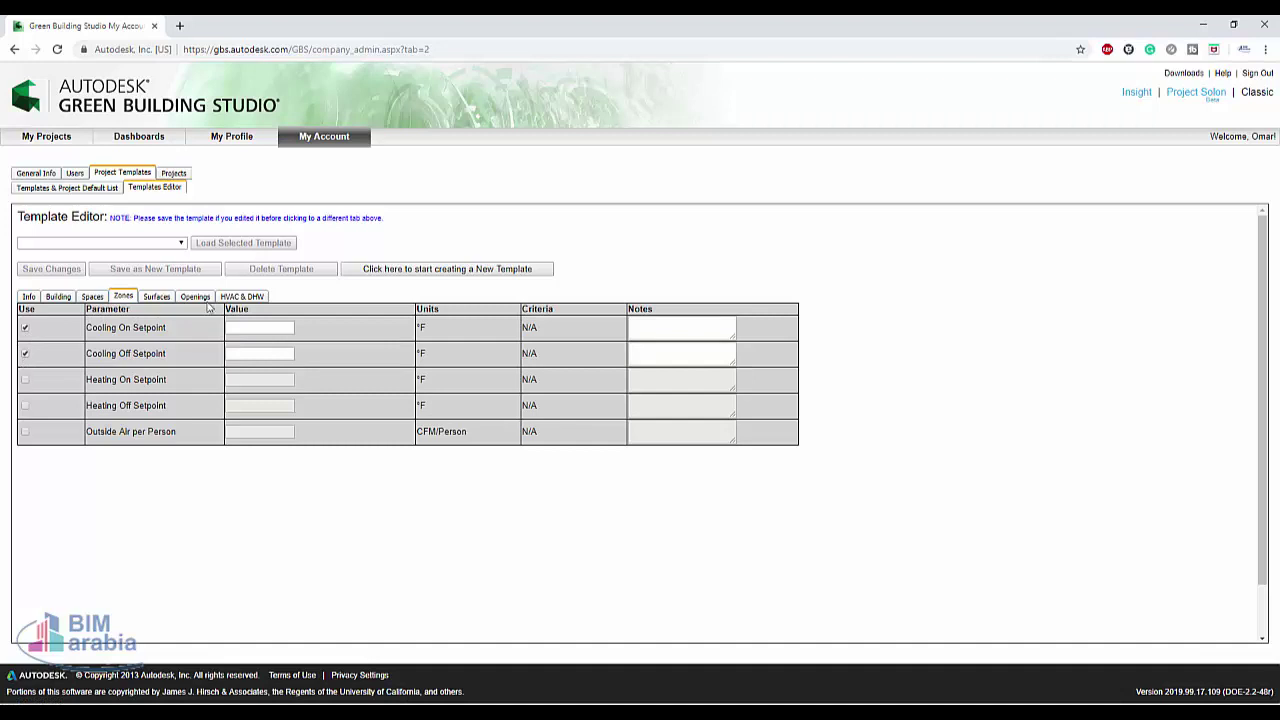
left_click(157, 296)
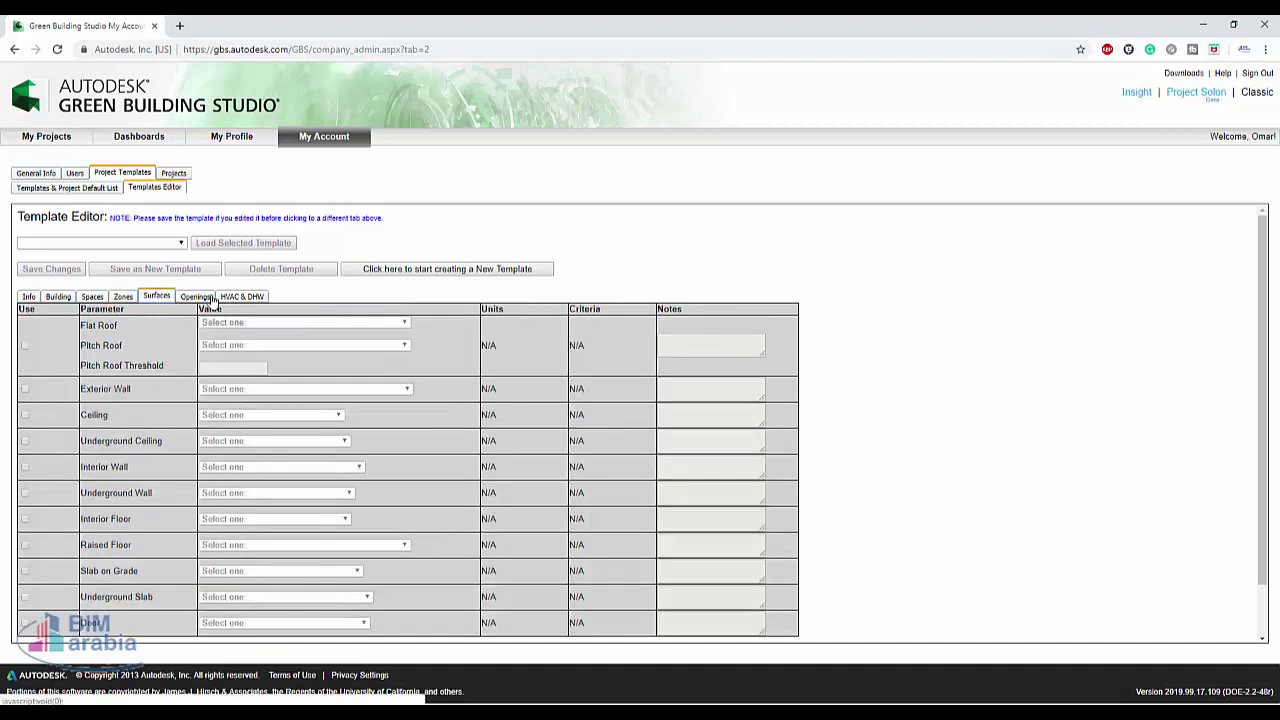
left_click(25, 345)
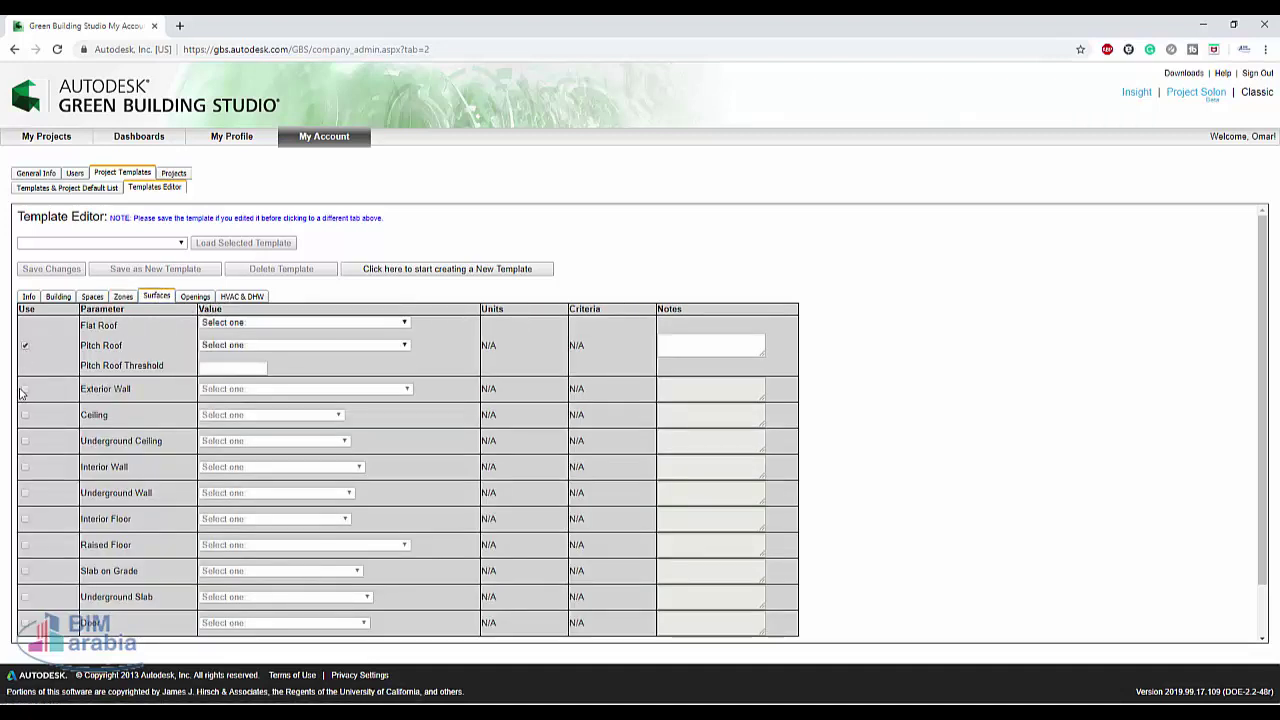
left_click(25, 390)
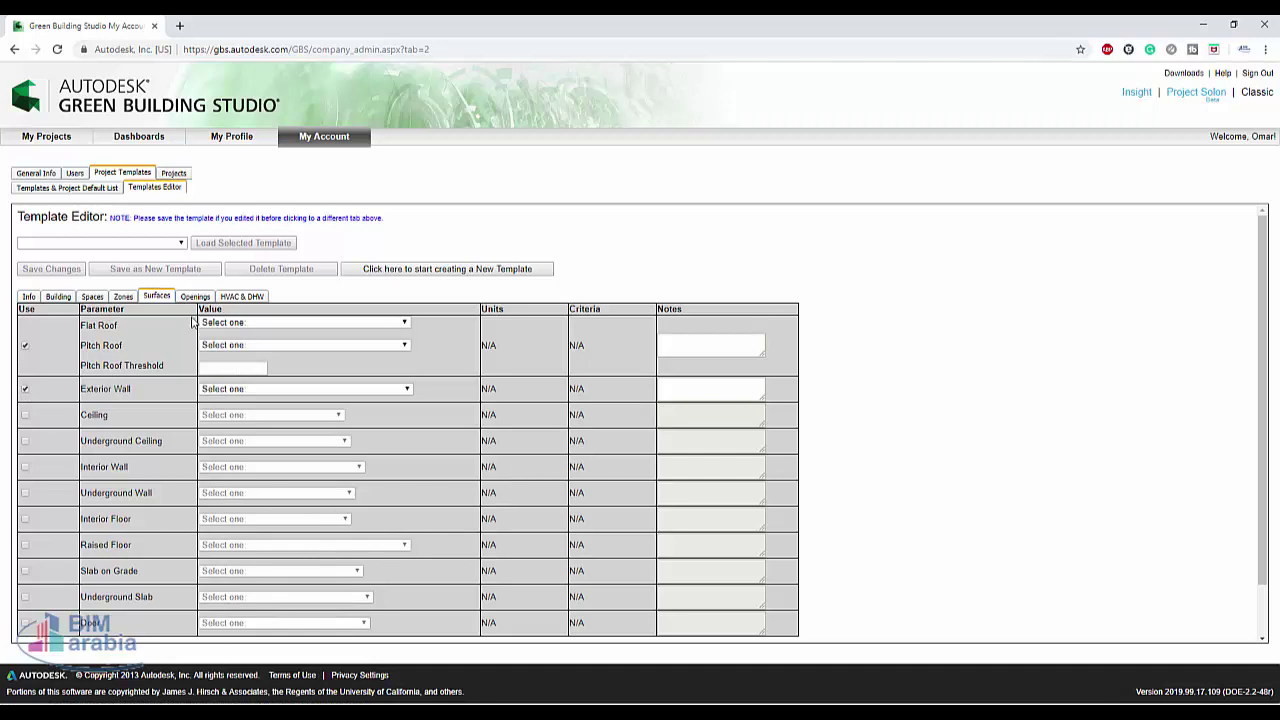
left_click(270, 323)
left_click(265, 400)
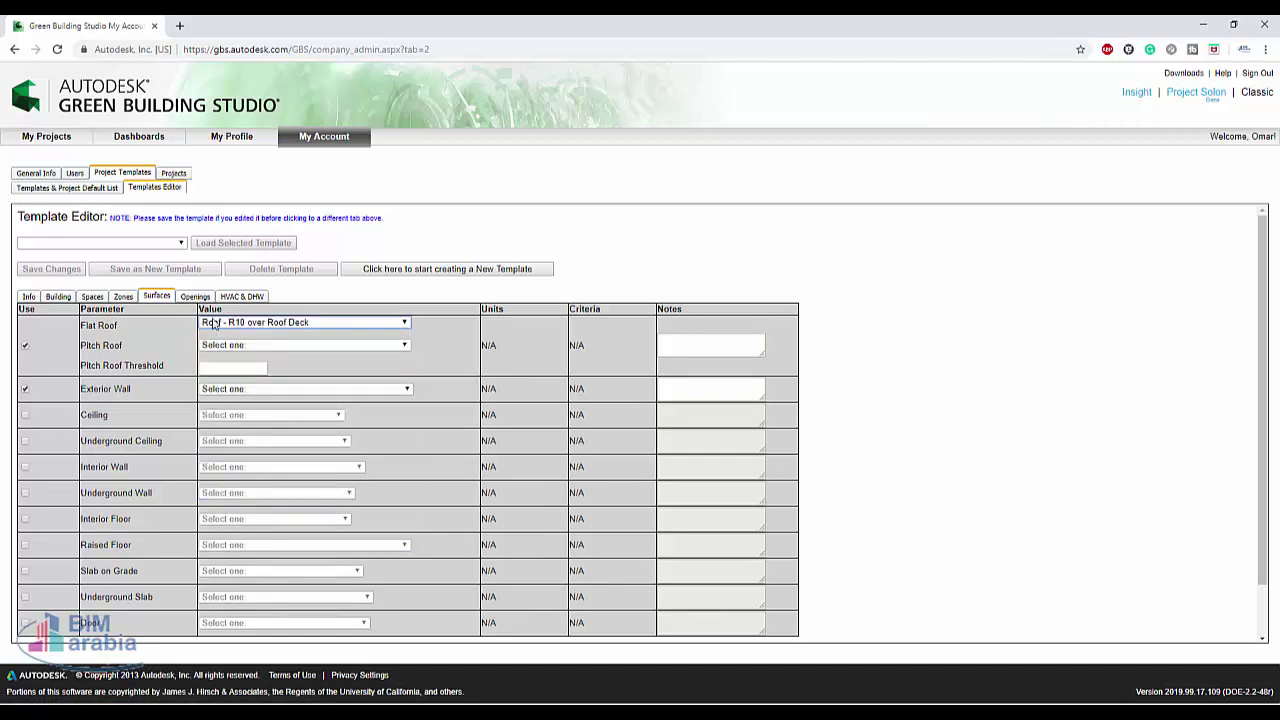
Turn on Polar Glaze using Dbl Reflective Clear glazing
left_click(195, 297)
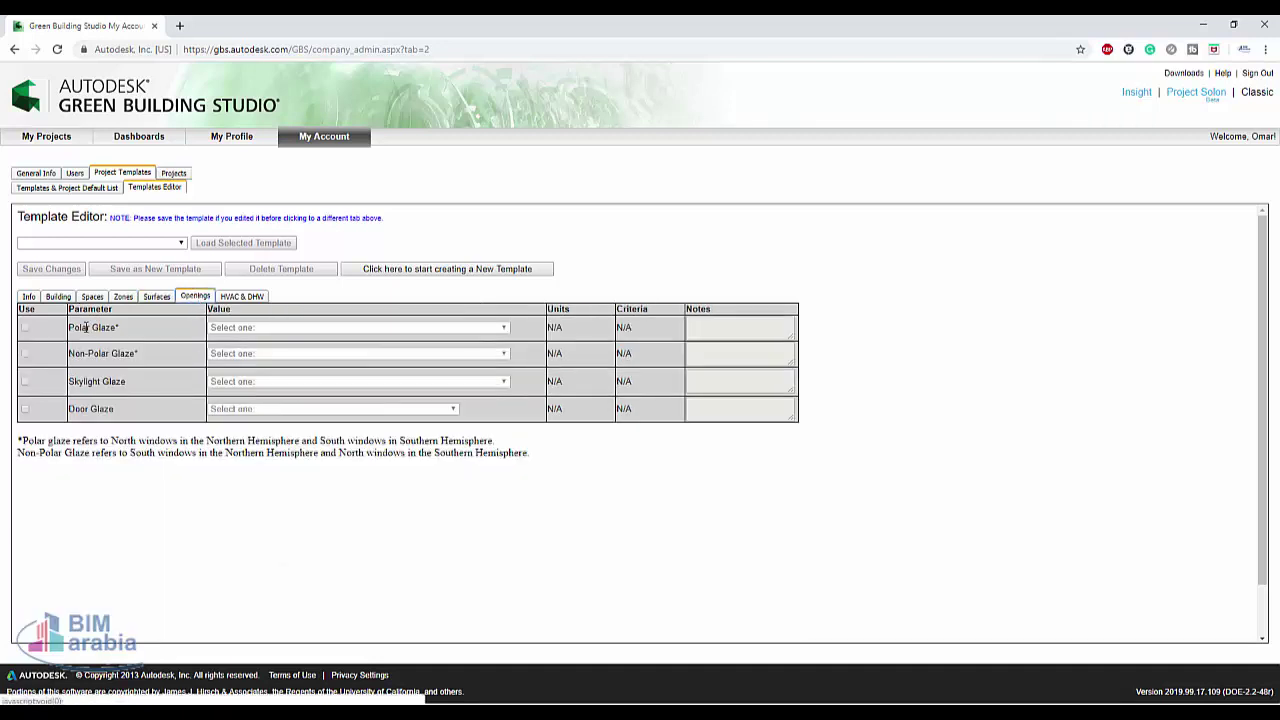
left_click(25, 330)
left_click(272, 327)
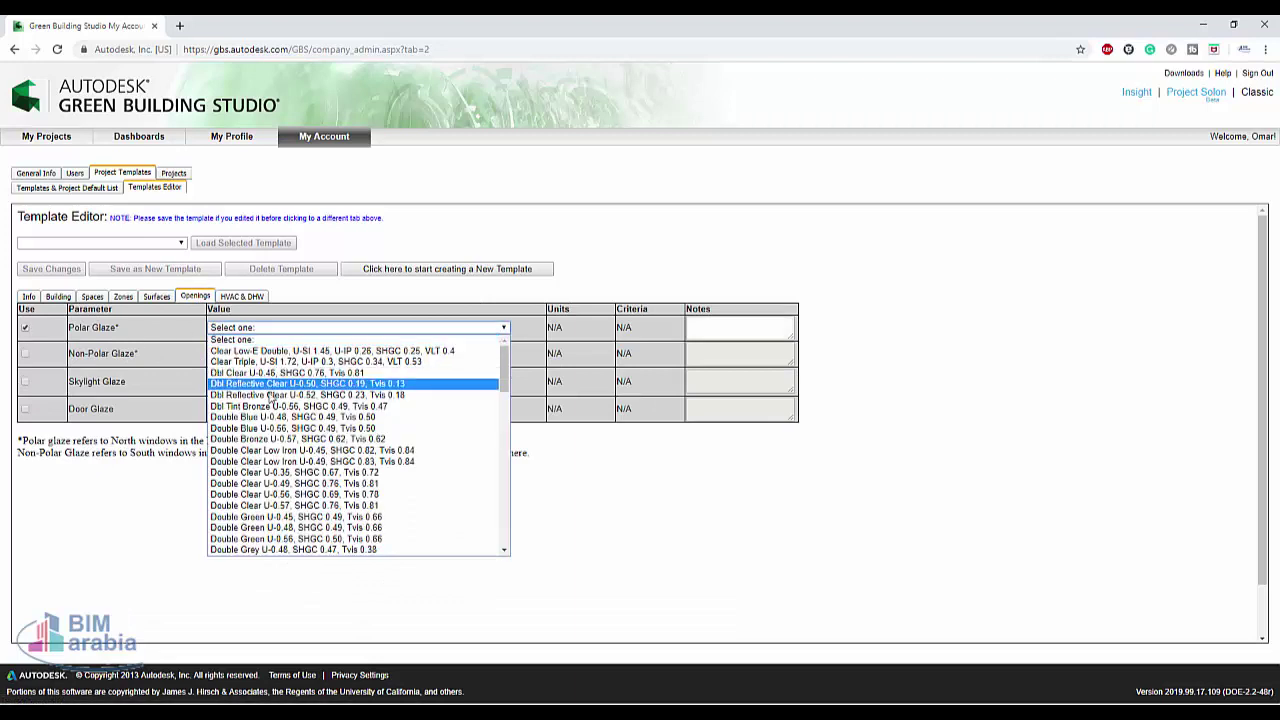
left_click(255, 376)
Enable HVAC Equipment as 4-Pipe FC chiller/boiler and DHW as Domestic HW Heater (Improved Efficiency)
left_click(242, 297)
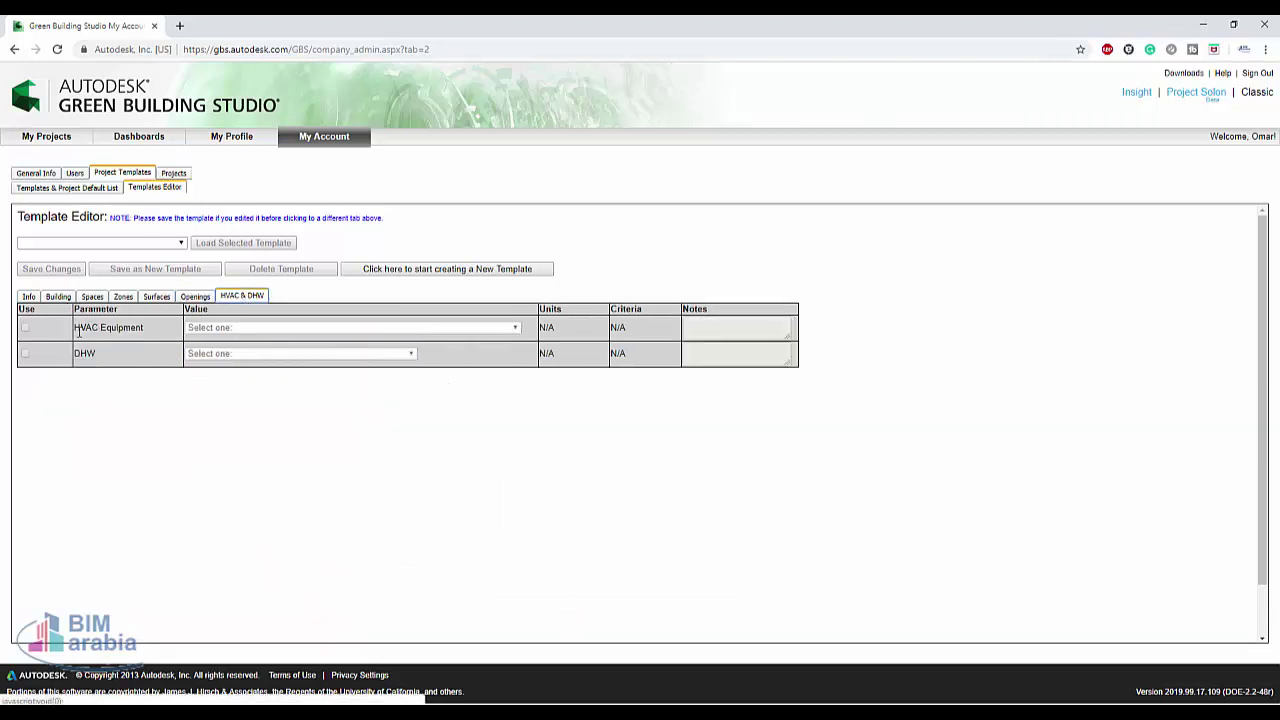
left_click(26, 331)
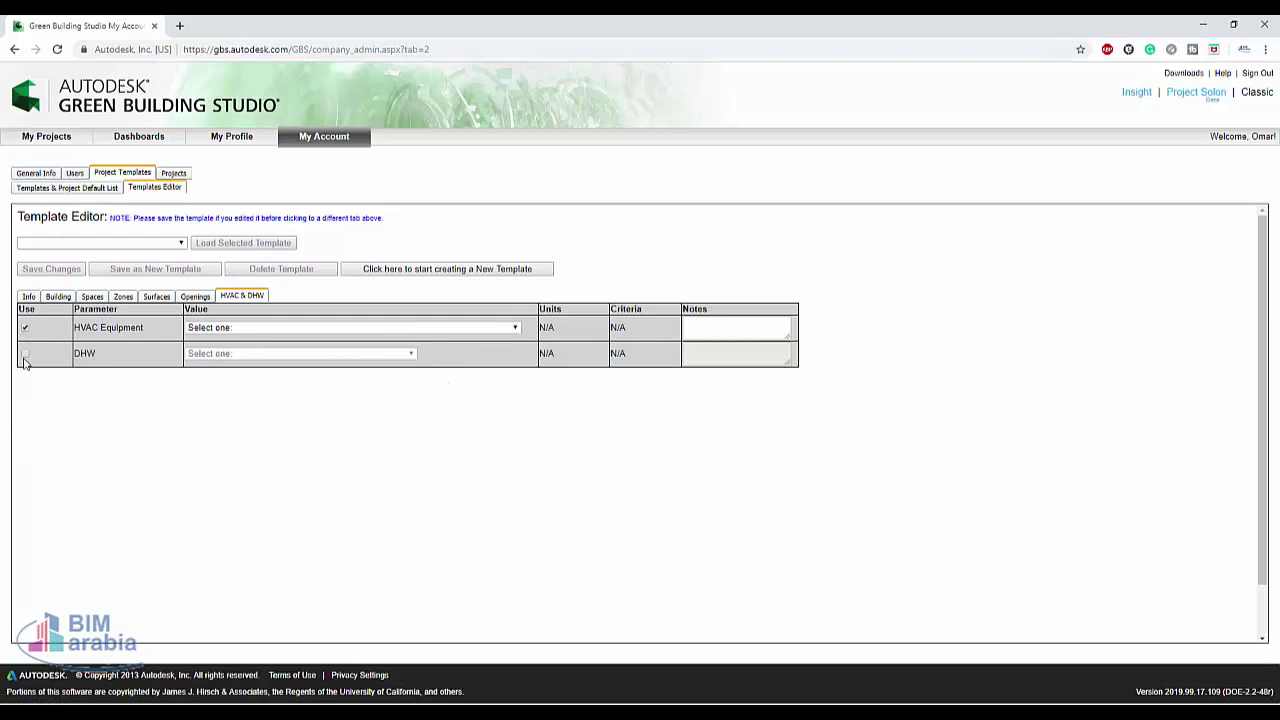
left_click(25, 355)
left_click(222, 331)
left_click(245, 392)
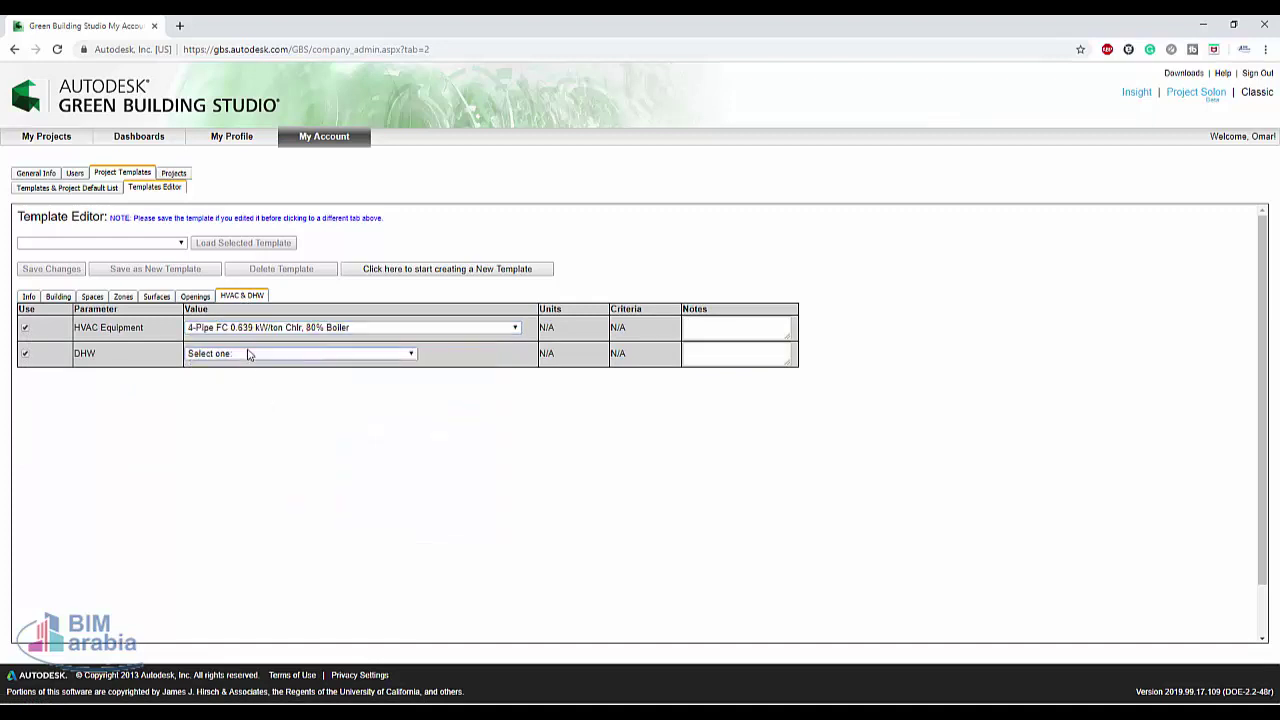
left_click(251, 354)
left_click(236, 397)
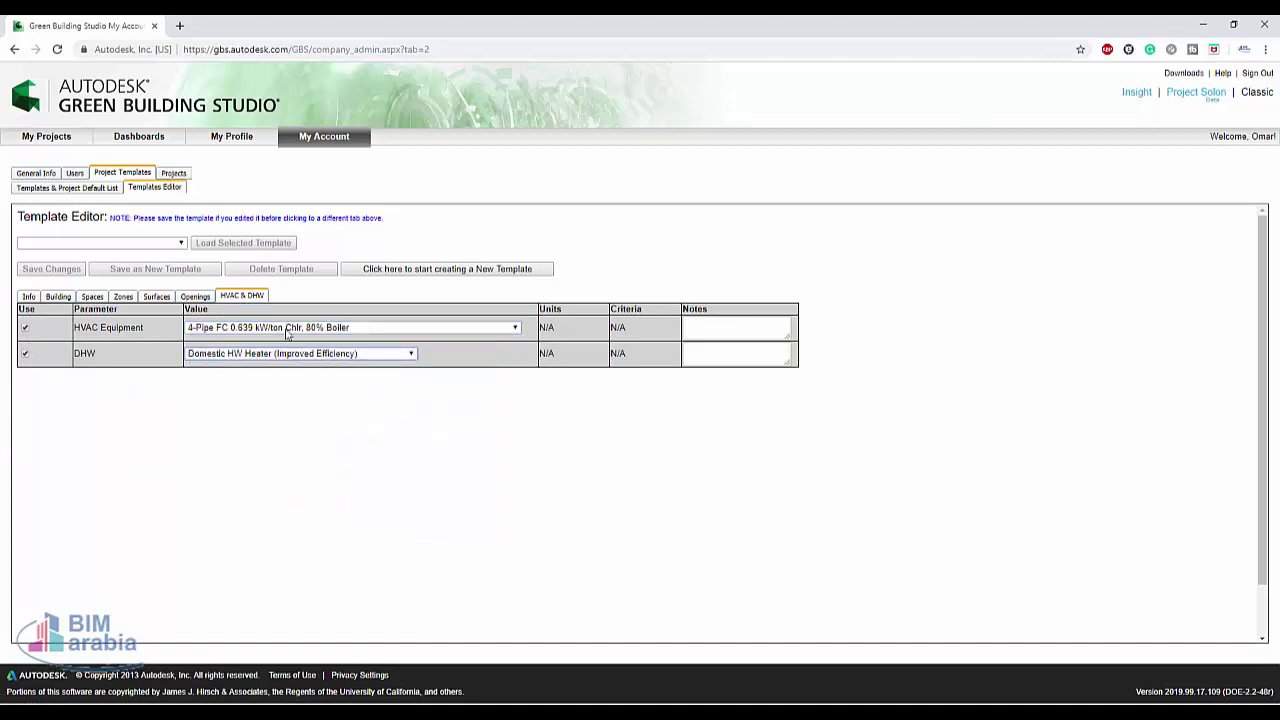
Clear all template fields and begin a new project from My Projects
left_click(437, 272)
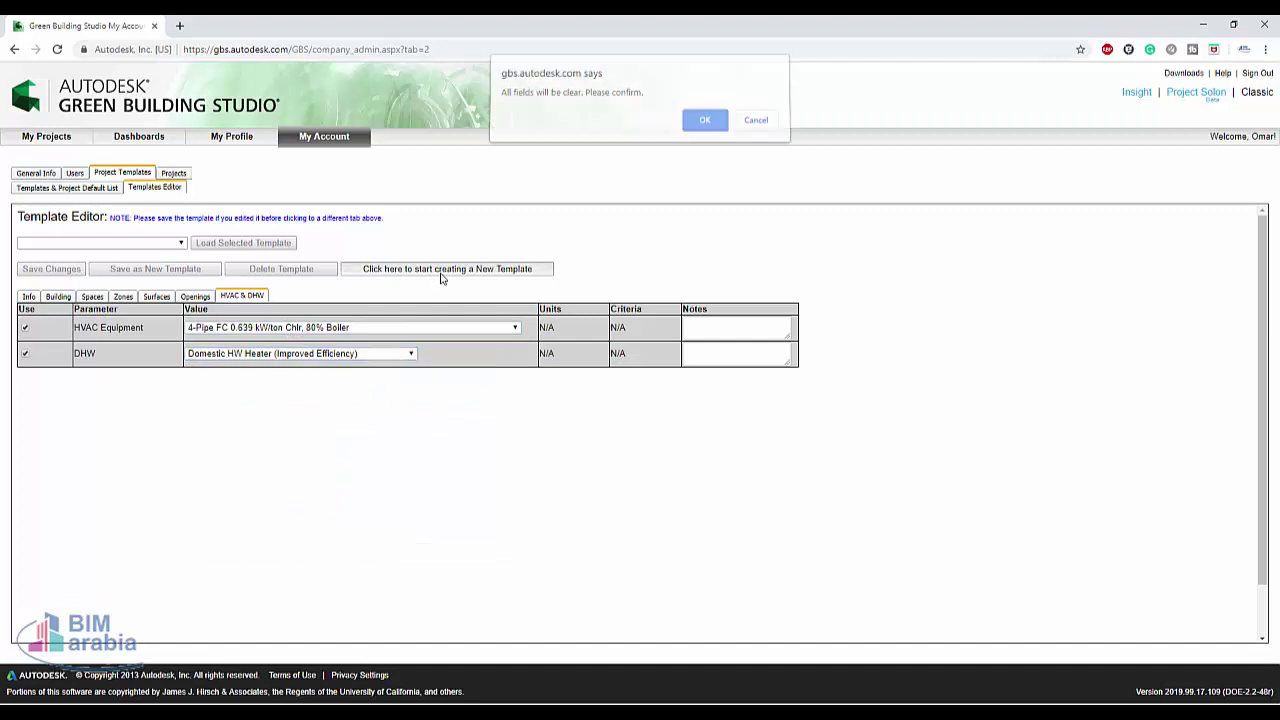
left_click(701, 130)
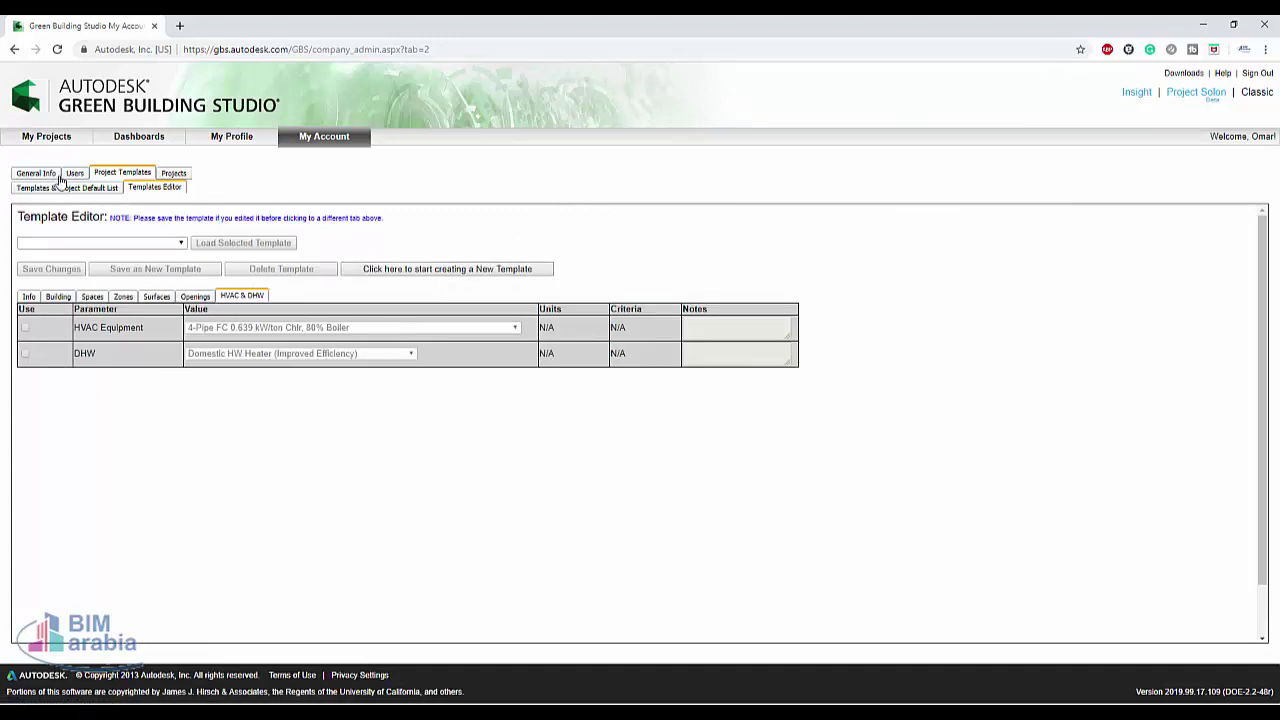
left_click(55, 142)
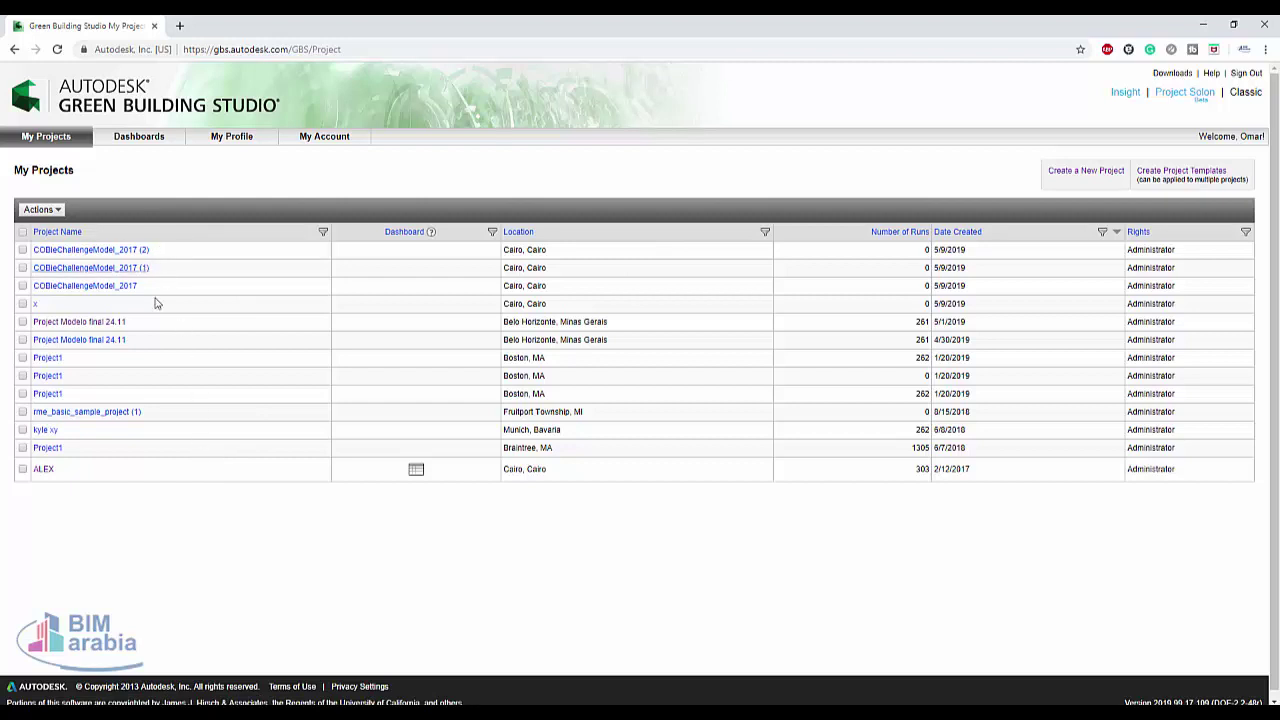
left_click_drag(166, 290, 61, 260)
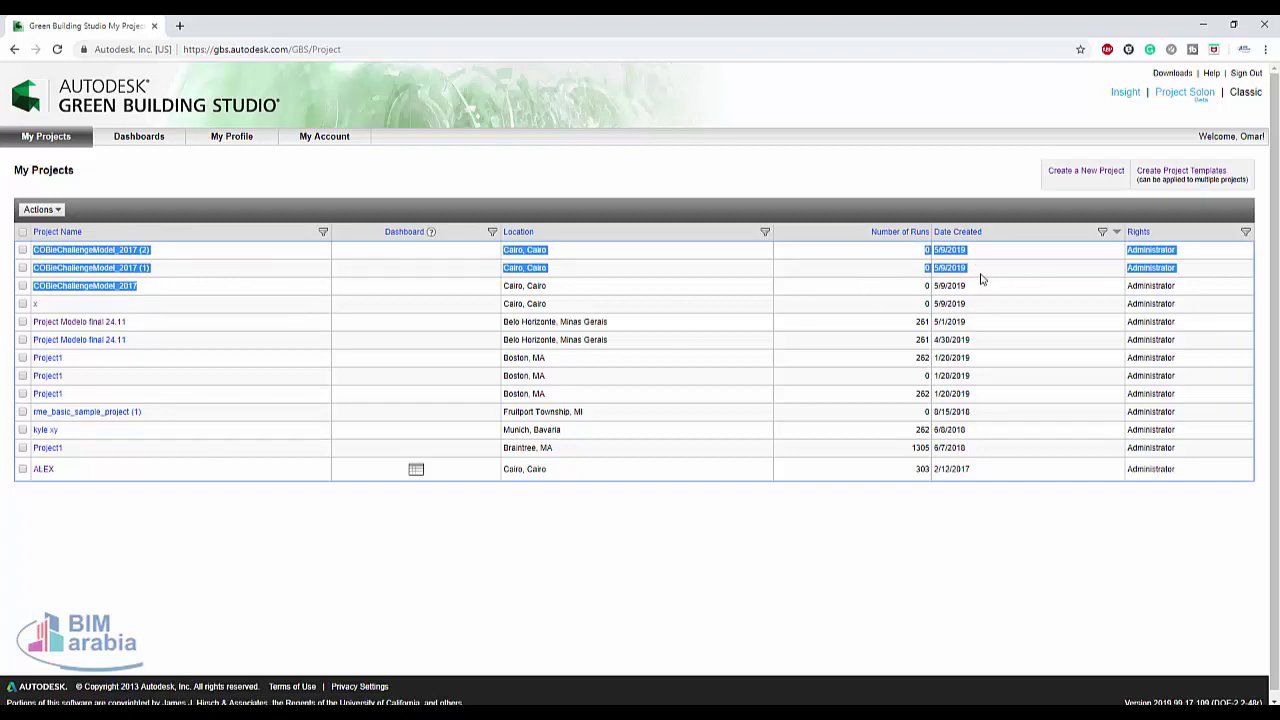
left_click(261, 381)
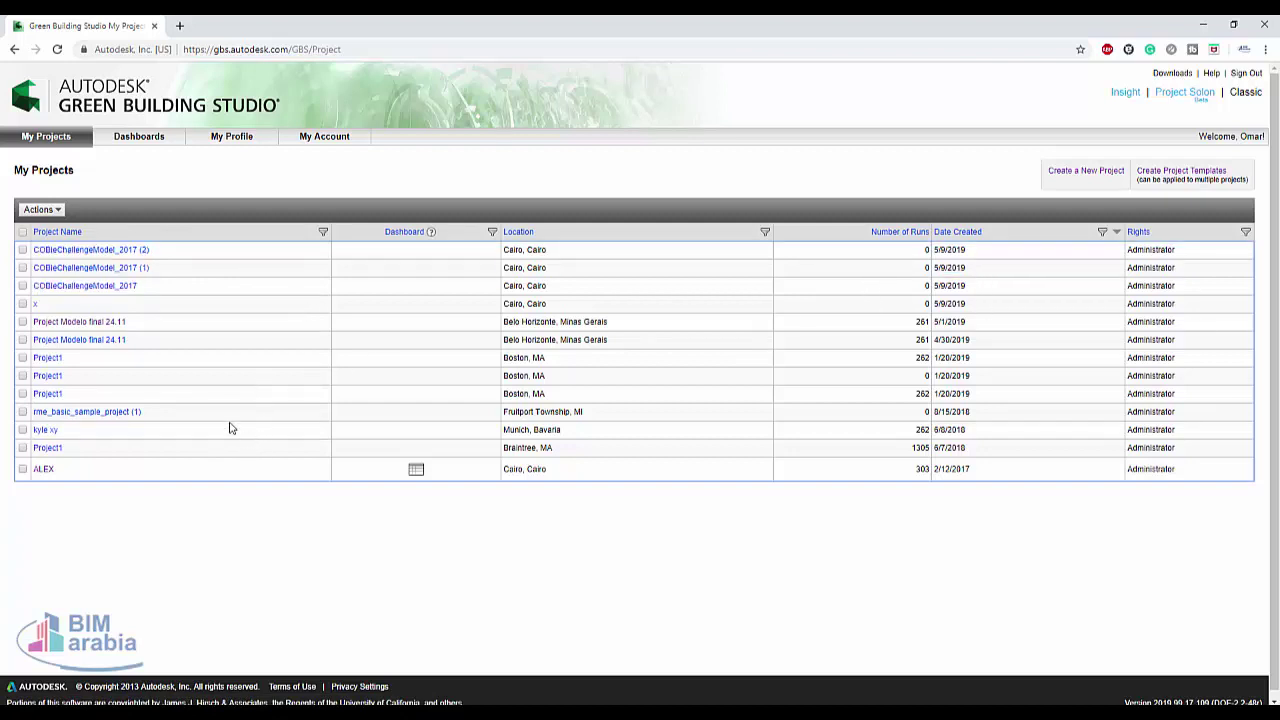
left_click(1072, 180)
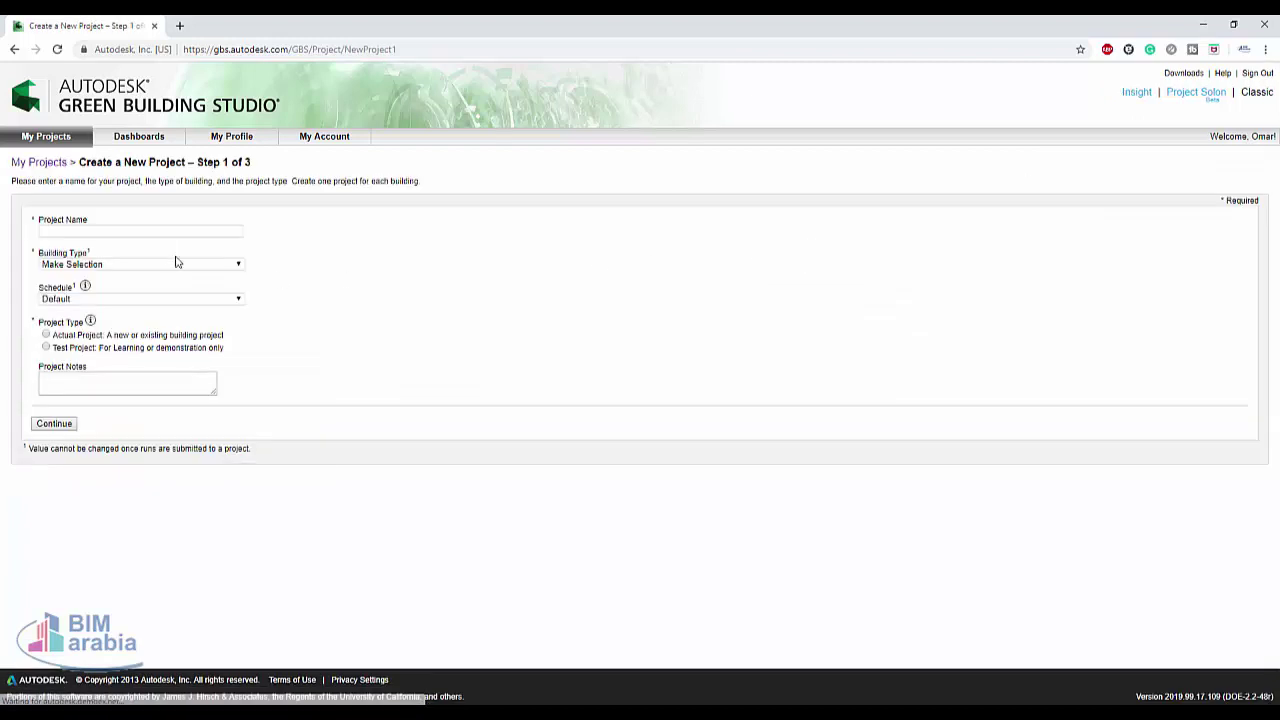
Name the project z as a Convention Center actual project on a 12/7 Facility schedule
left_click(137, 232)
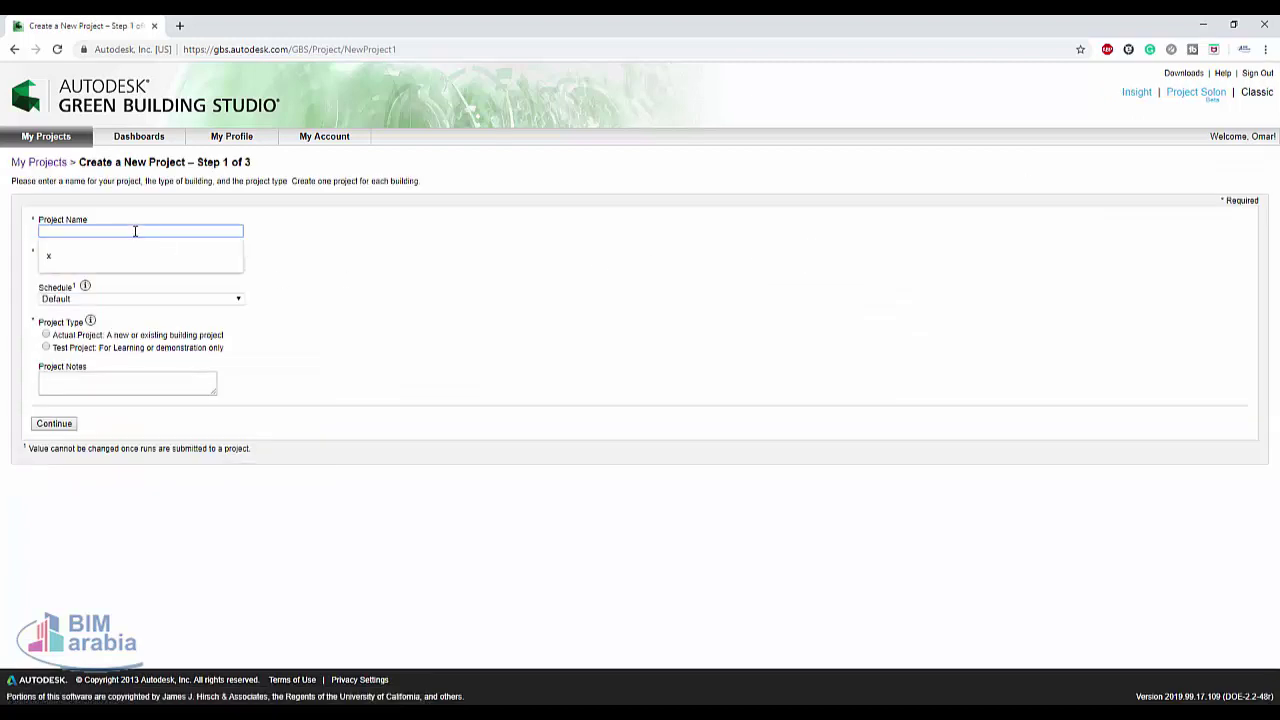
type("2")
left_click(181, 264)
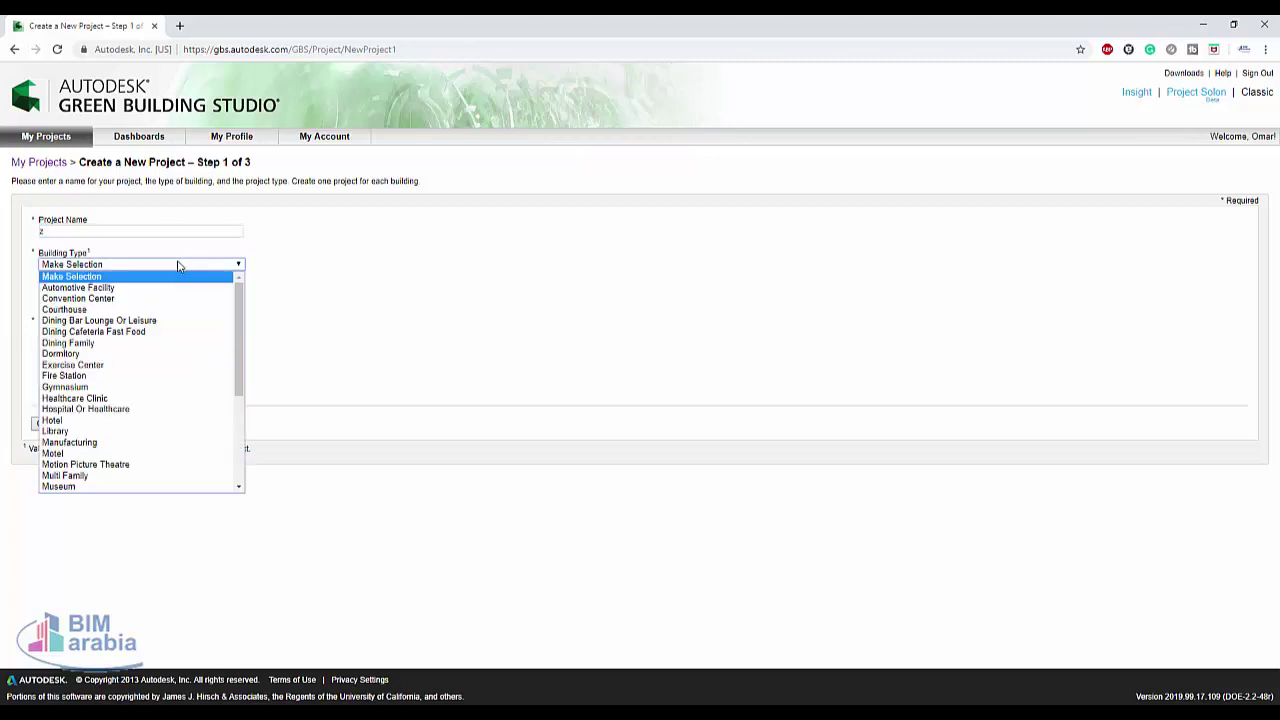
left_click(128, 298)
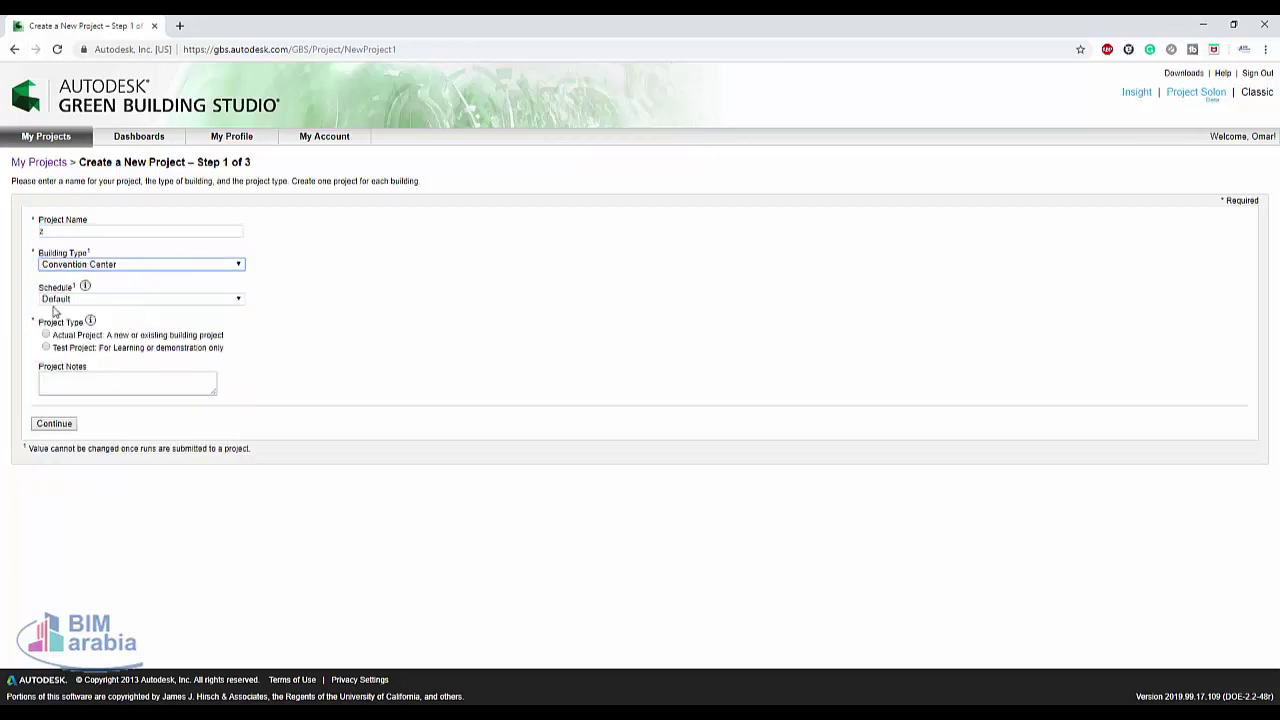
left_click(56, 300)
left_click(80, 358)
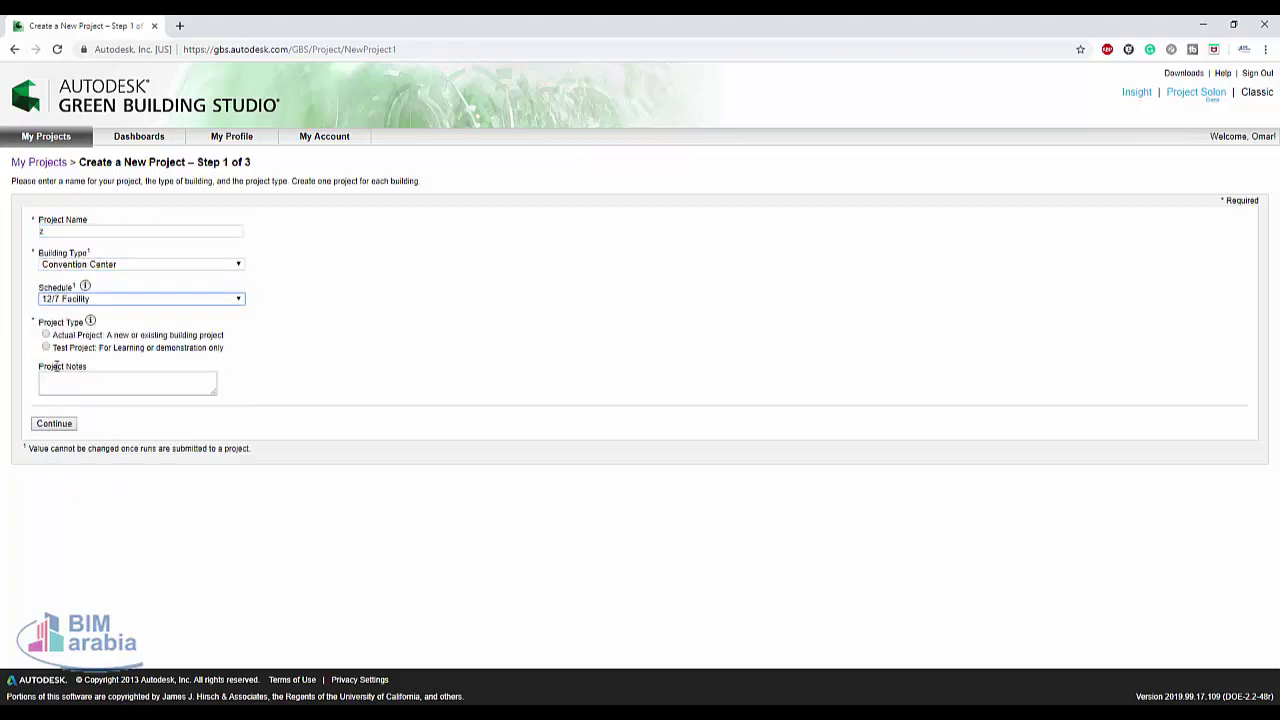
left_click(46, 336)
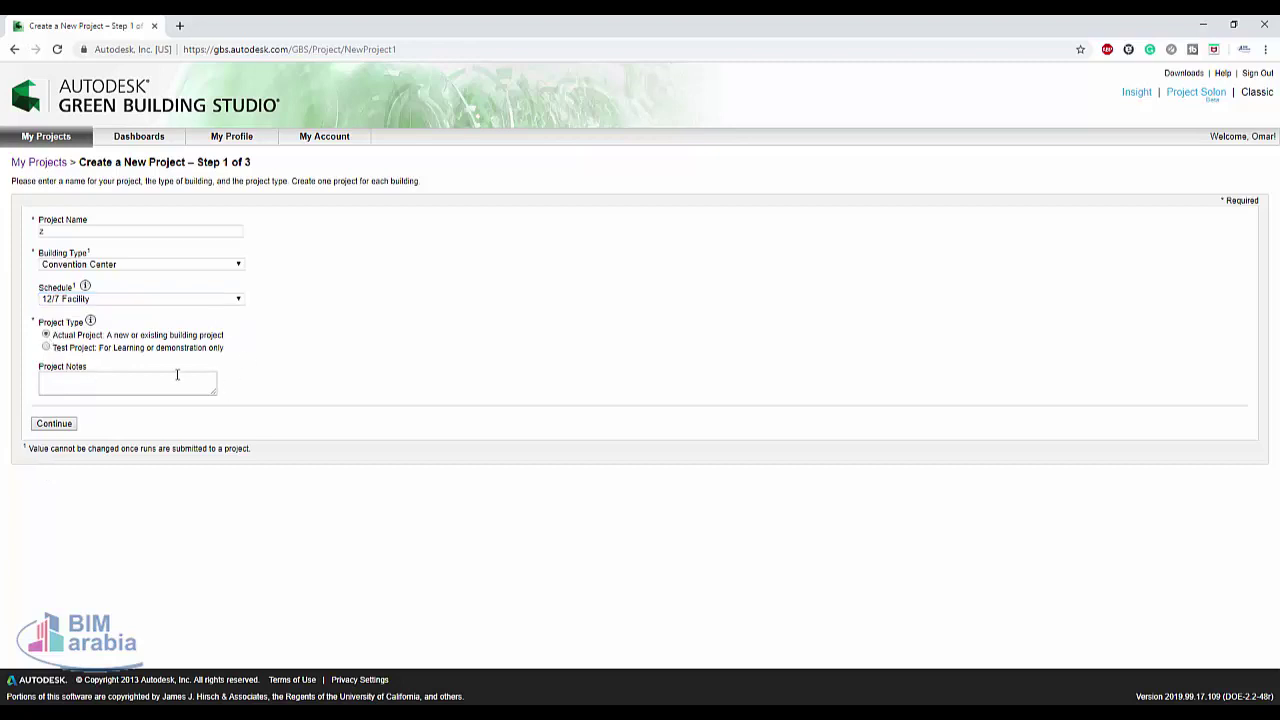
left_click(72, 423)
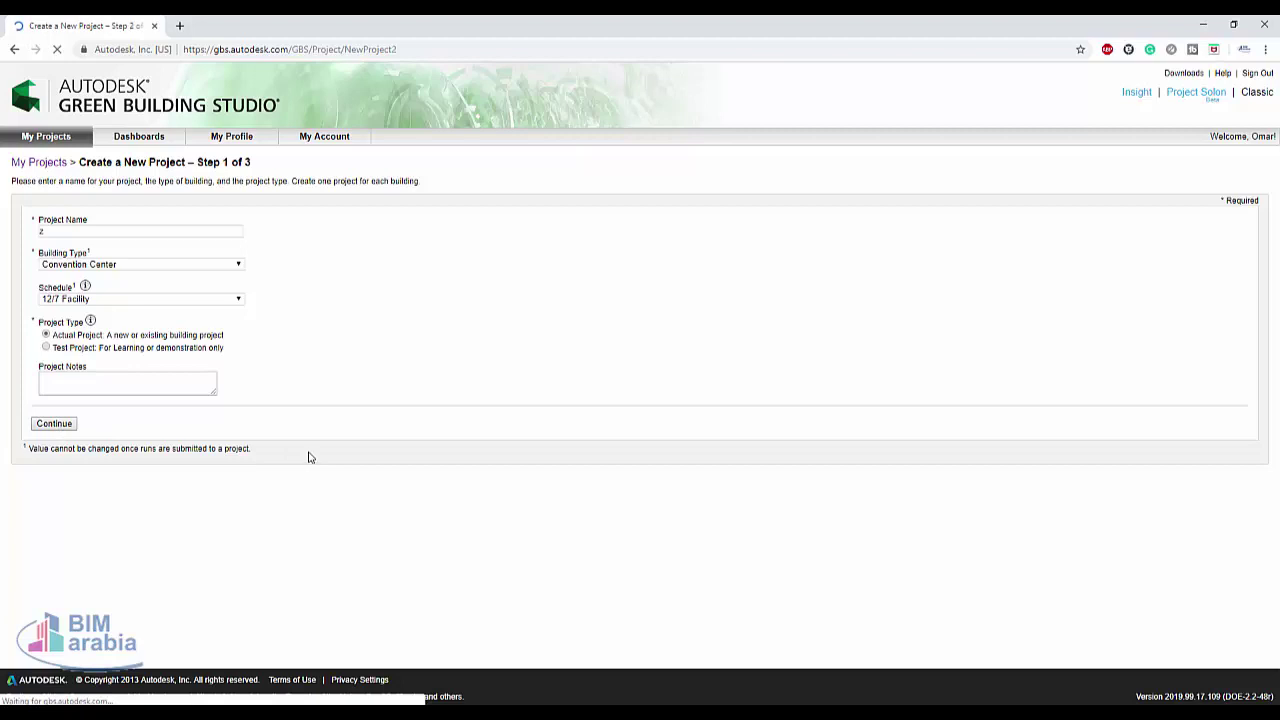
Set the project location to Cairo and load its details
left_click(102, 238)
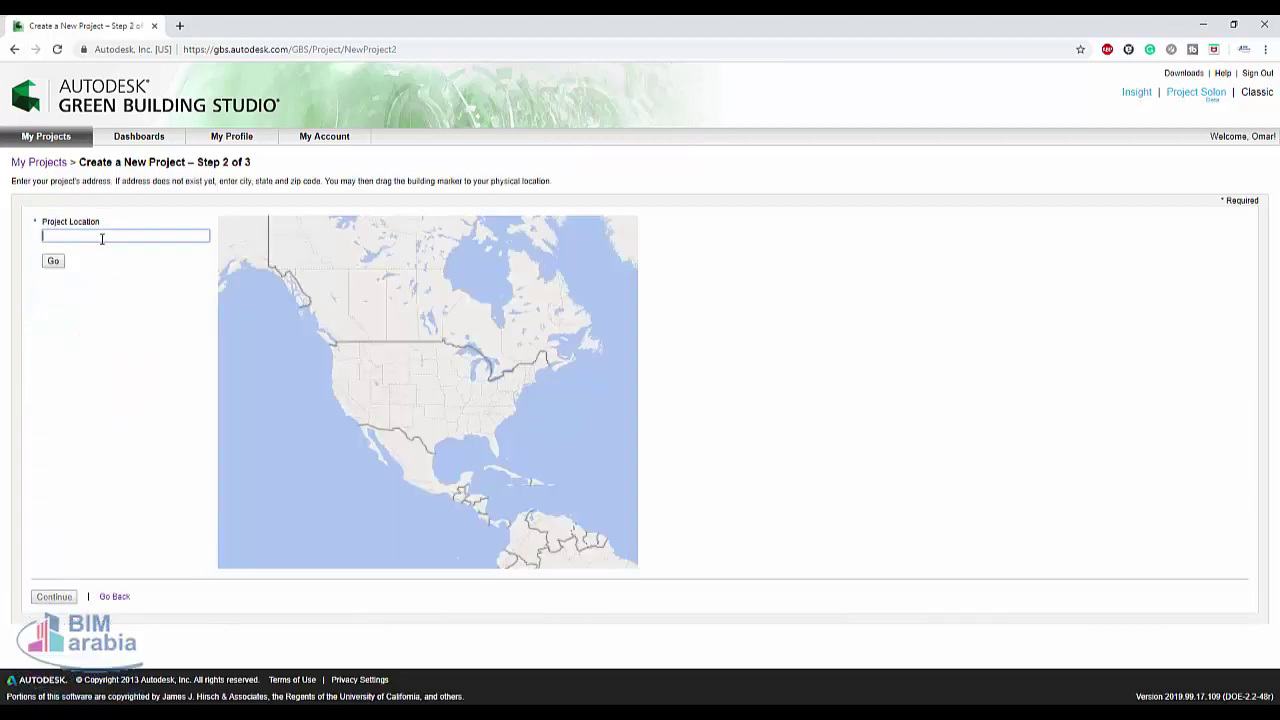
left_click(102, 260)
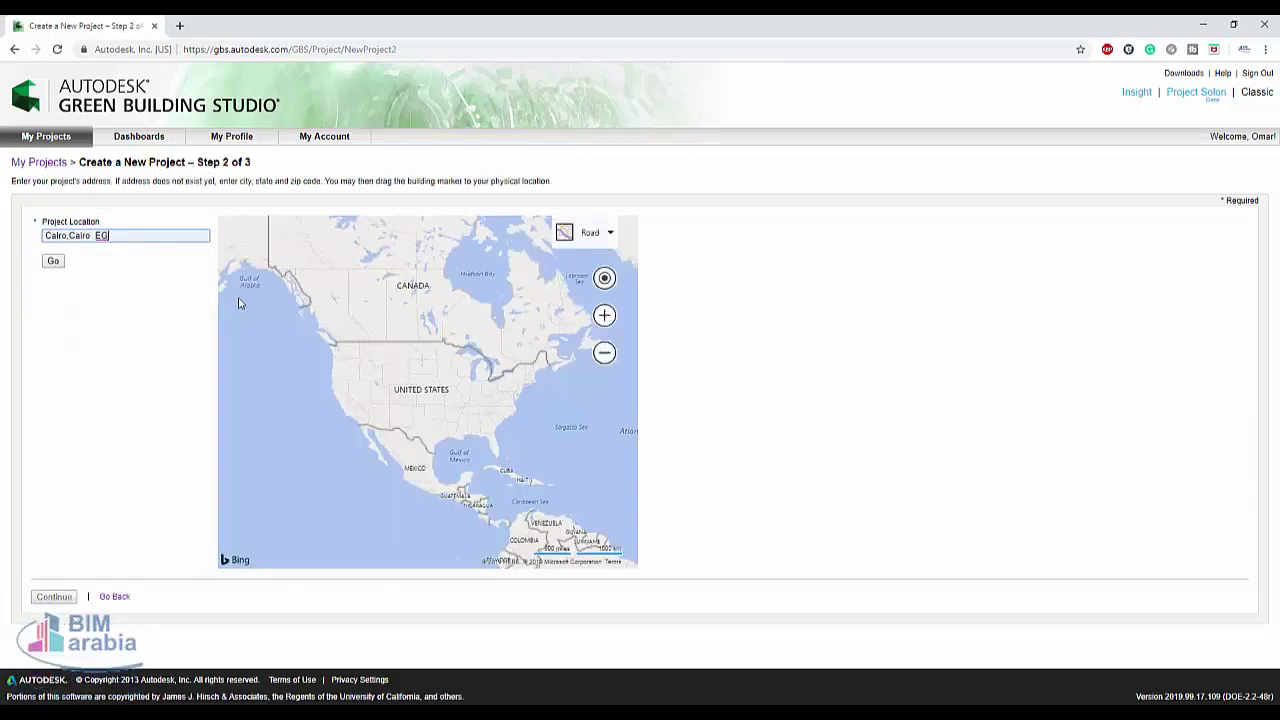
left_click(53, 262)
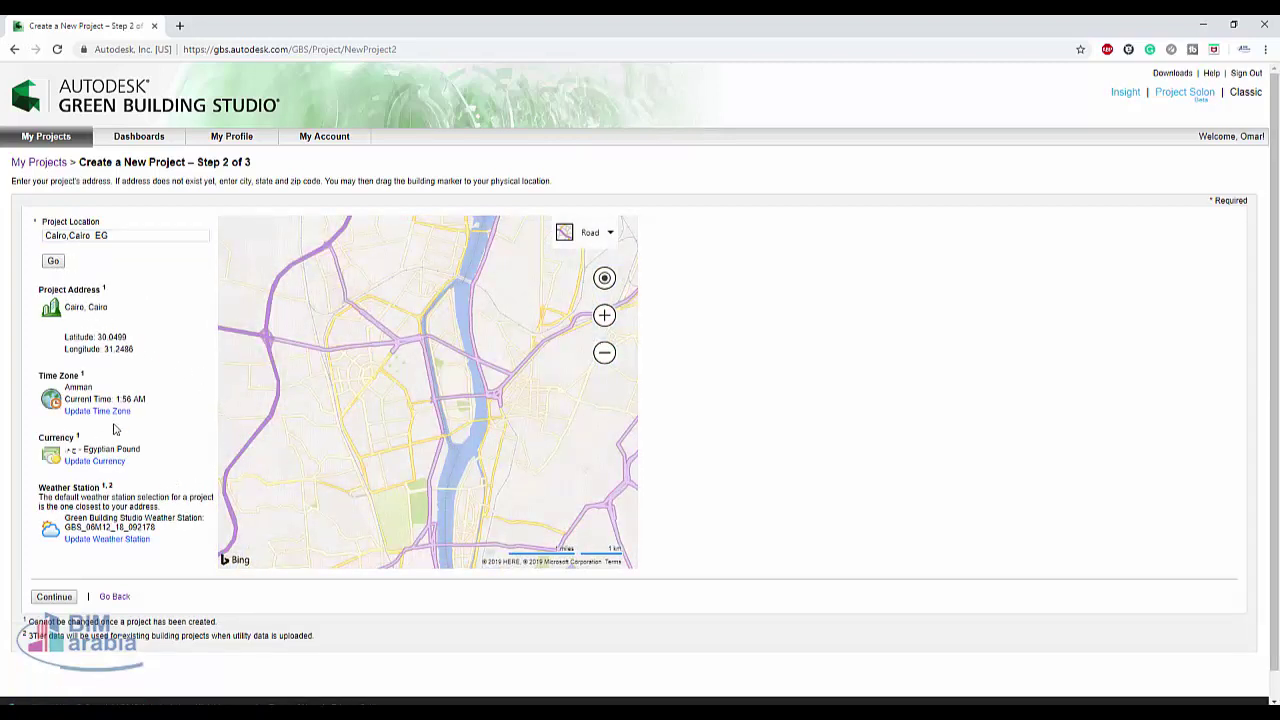
left_click(64, 598)
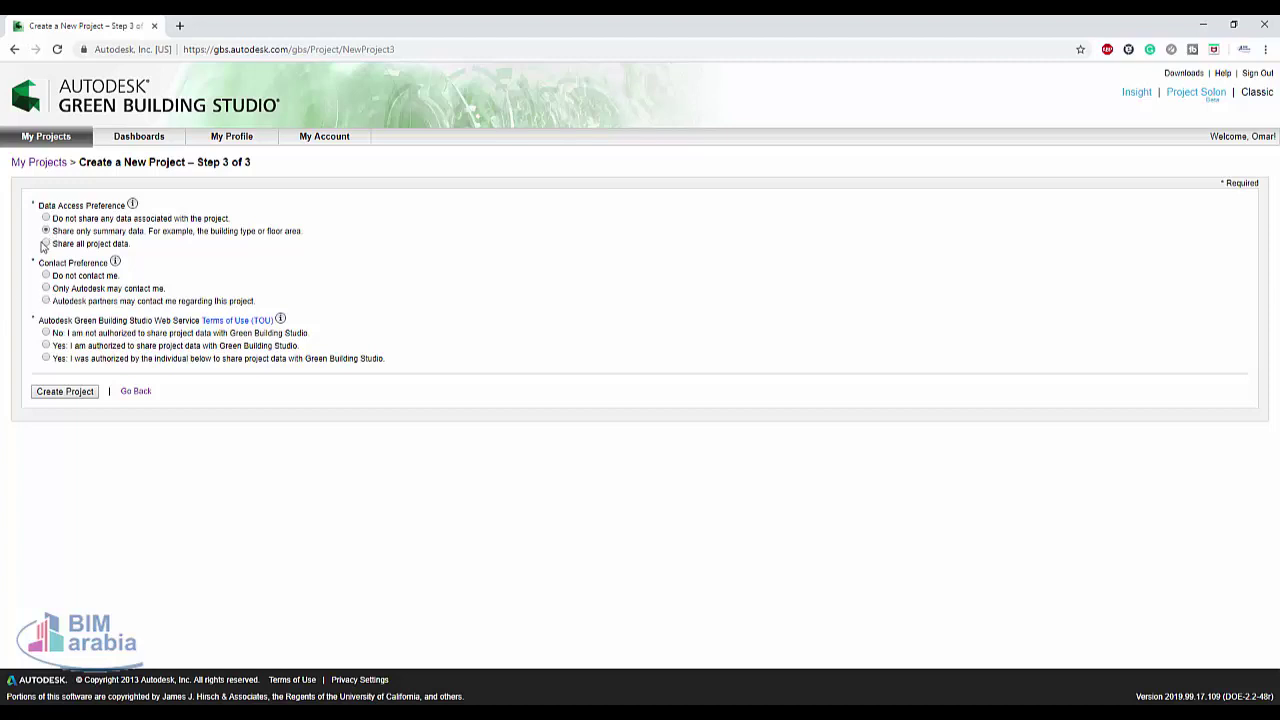
Share all project data, allow contact only from Autodesk, and create the project
left_click(45, 243)
left_click(45, 288)
left_click(66, 391)
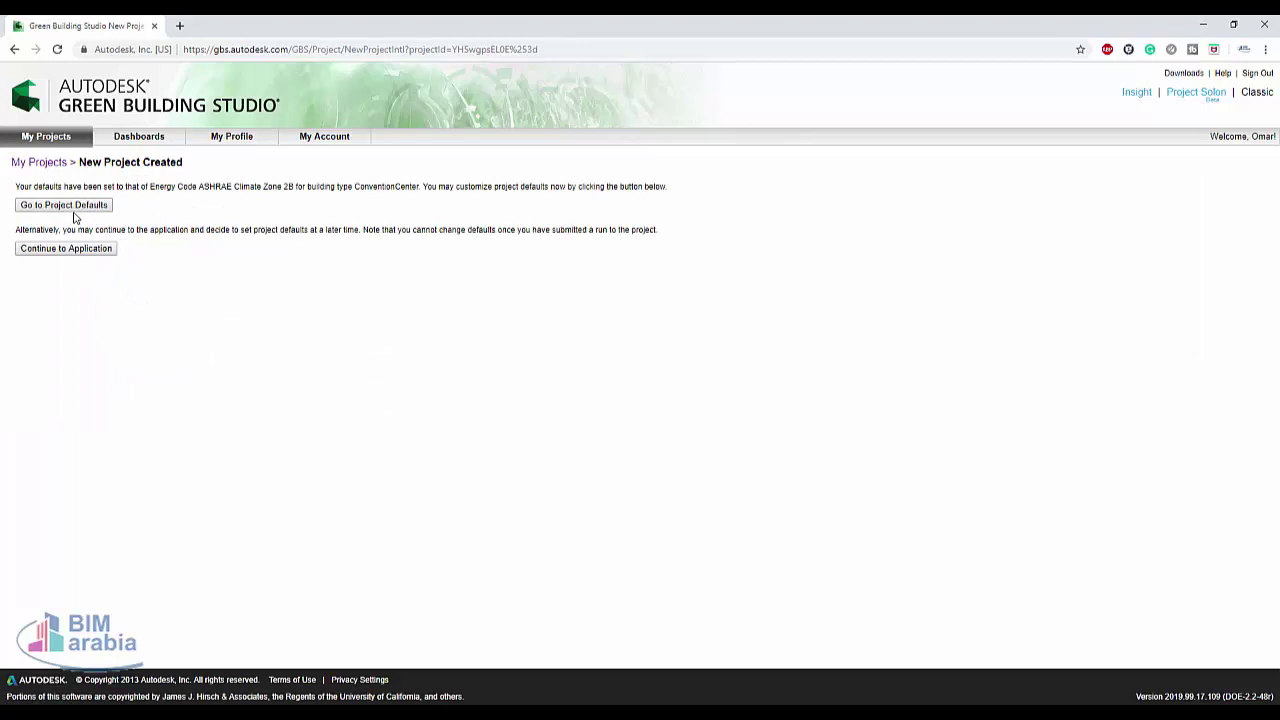
left_click_drag(73, 219, 74, 255)
Continue to project z's Run List and expand its Actions dropdown
left_click(74, 250)
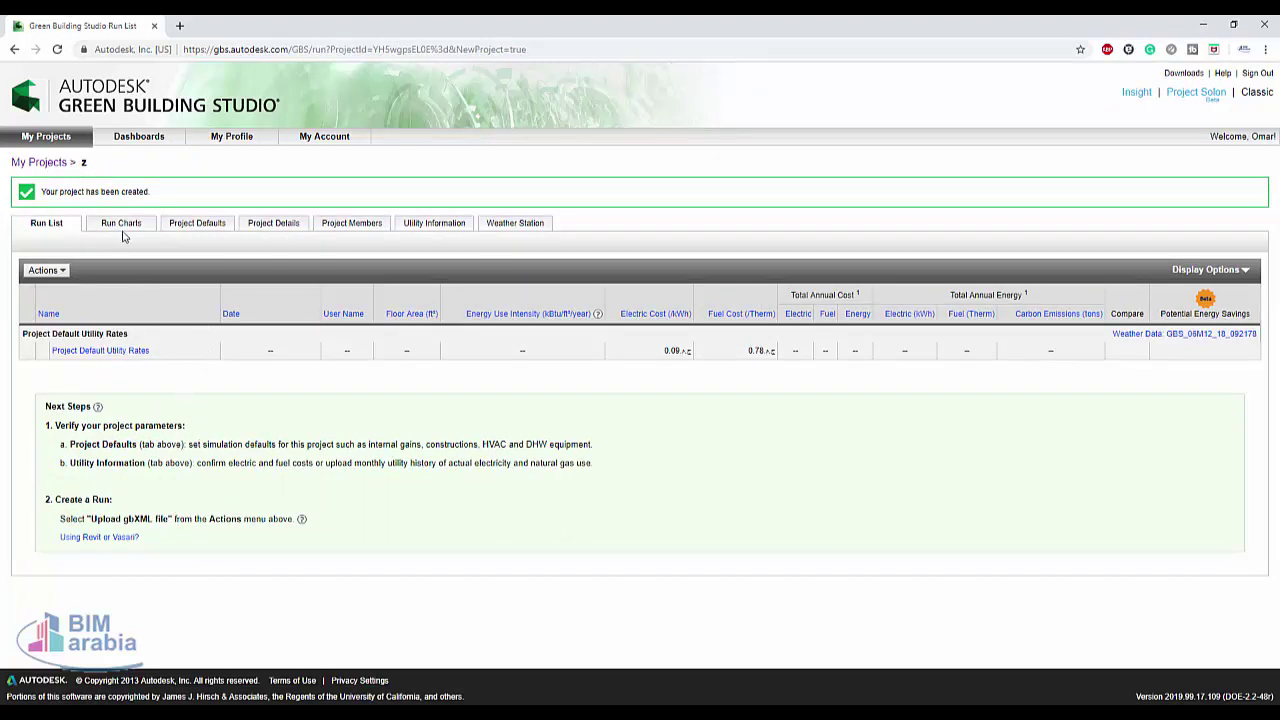
left_click(48, 271)
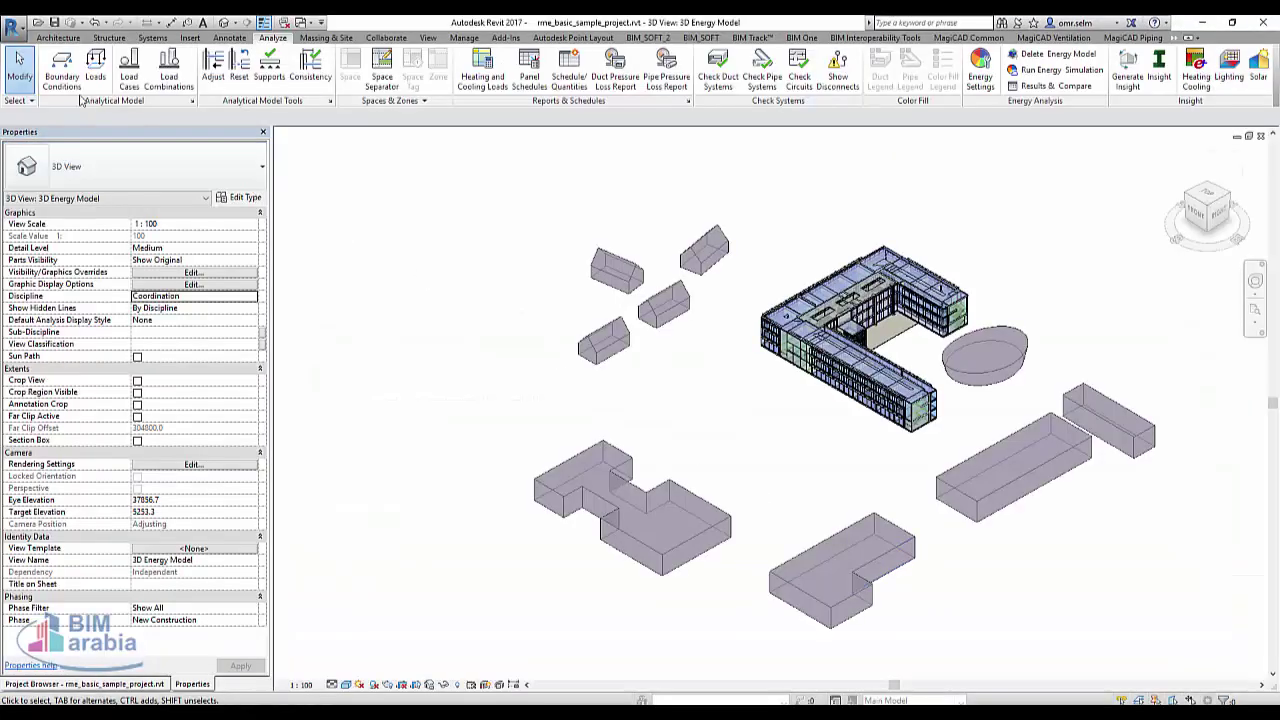
Export the Revit energy model as gbXML to the desktop using the energy settings
left_click(12, 30)
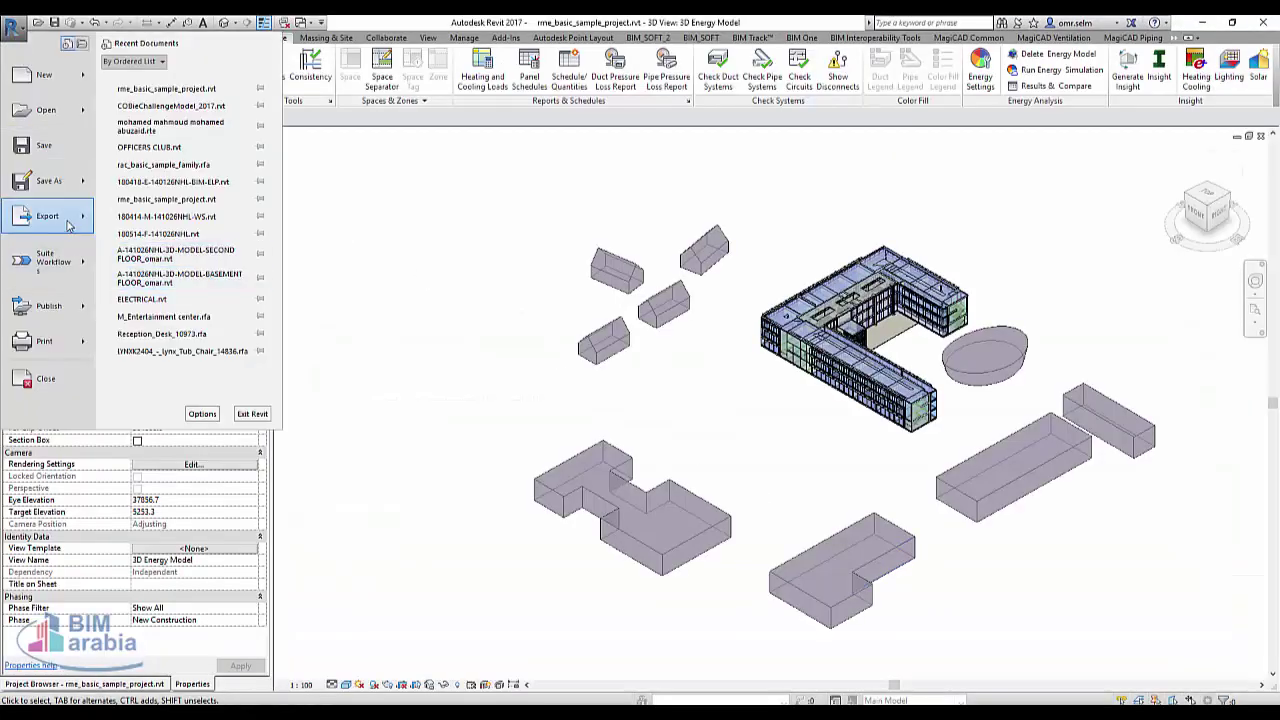
mouse_move(47, 216)
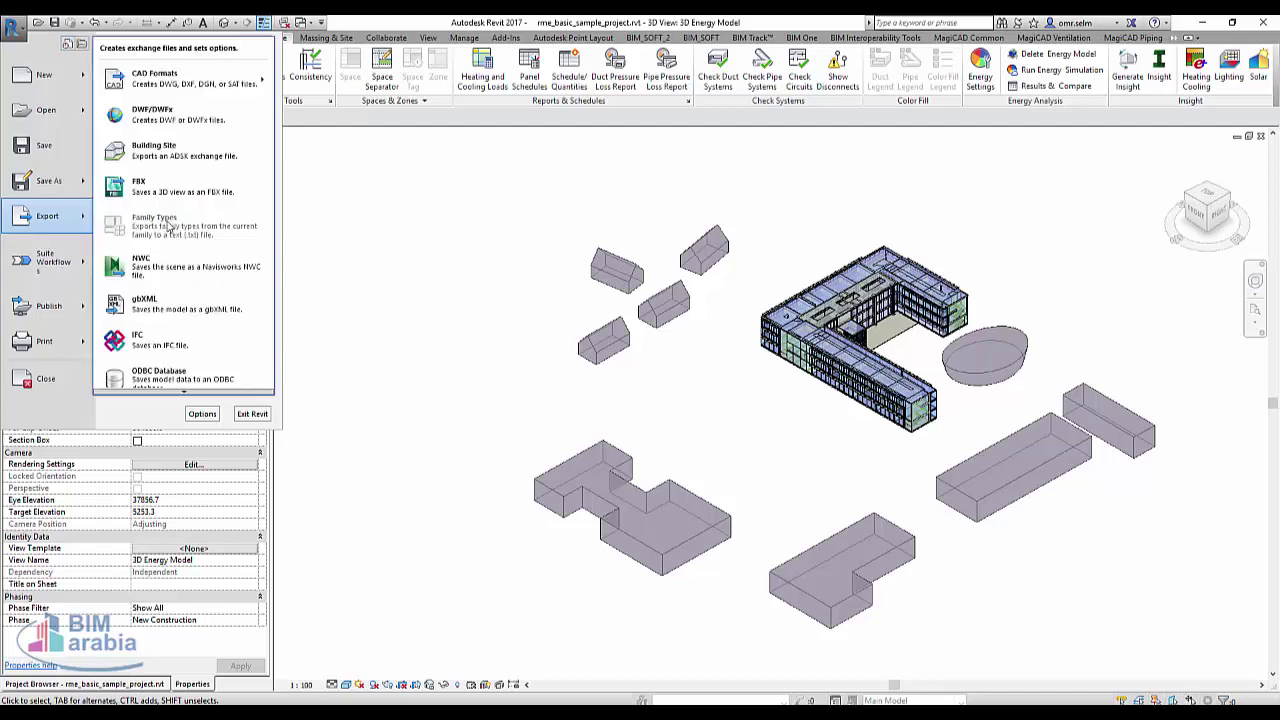
left_click(199, 332)
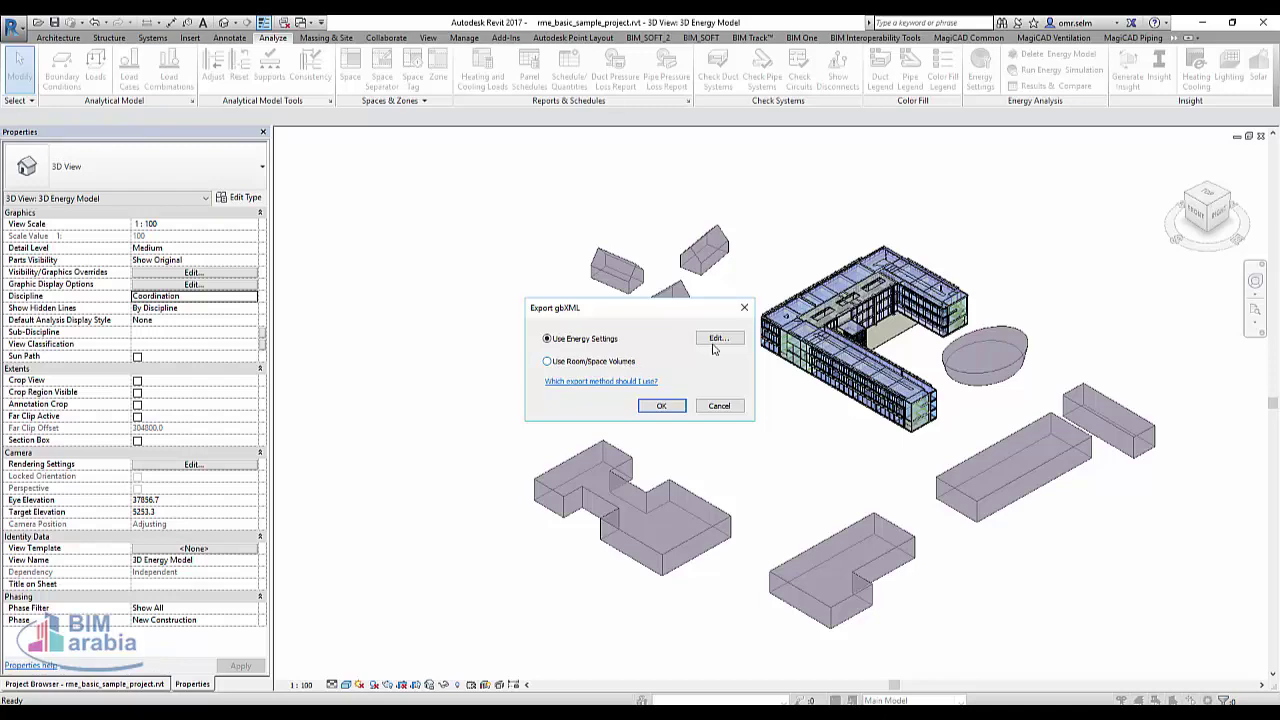
left_click(677, 409)
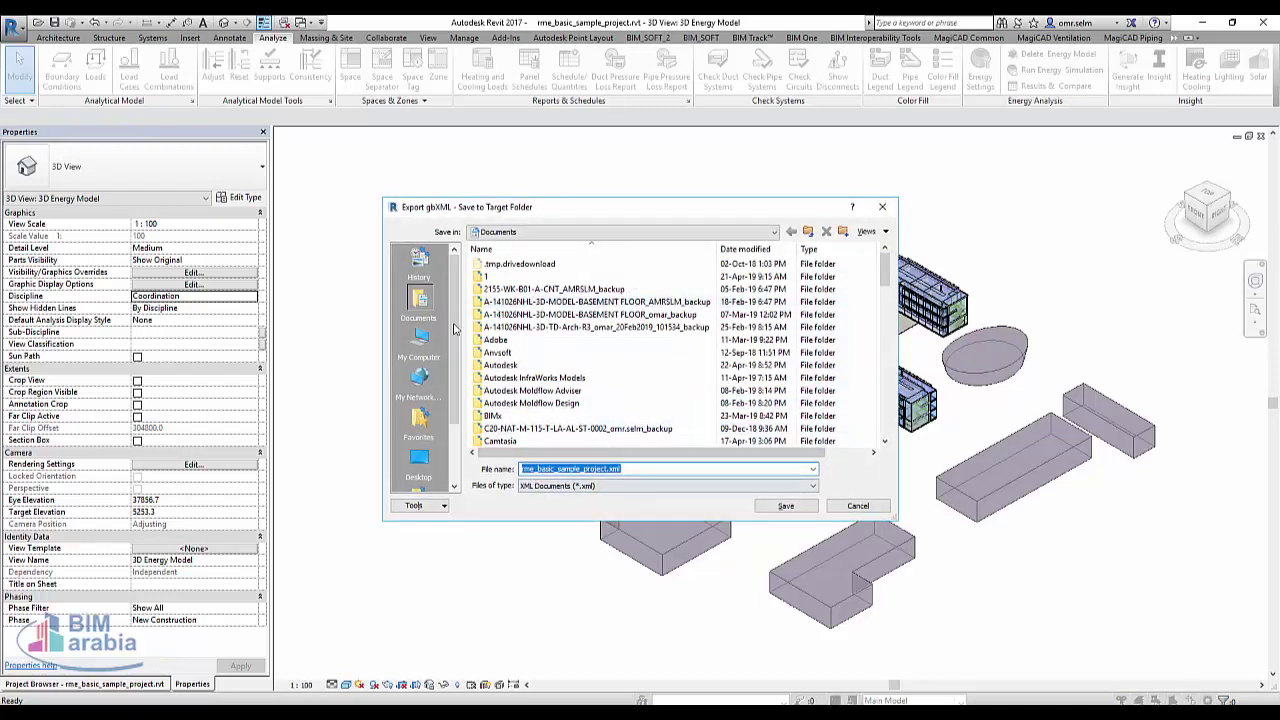
left_click(419, 462)
left_click(775, 506)
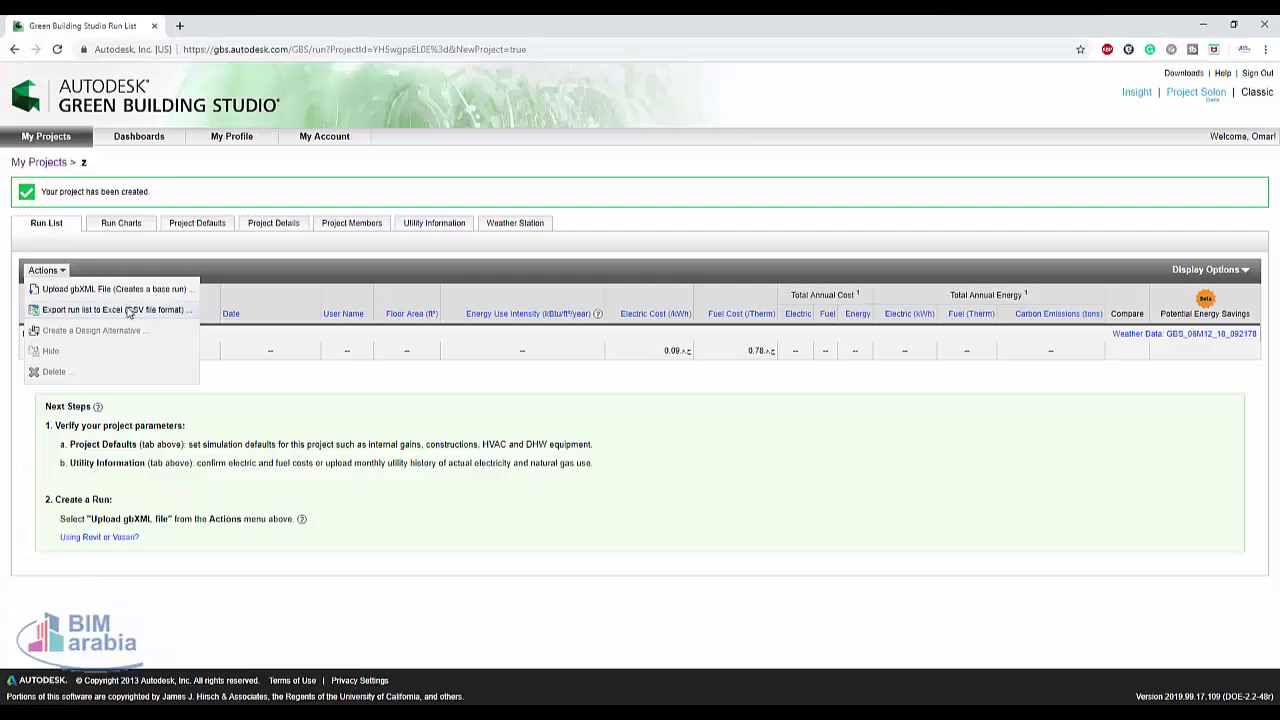
Open Upload gbXML File for project z and close the Flash-required window
left_click(126, 292)
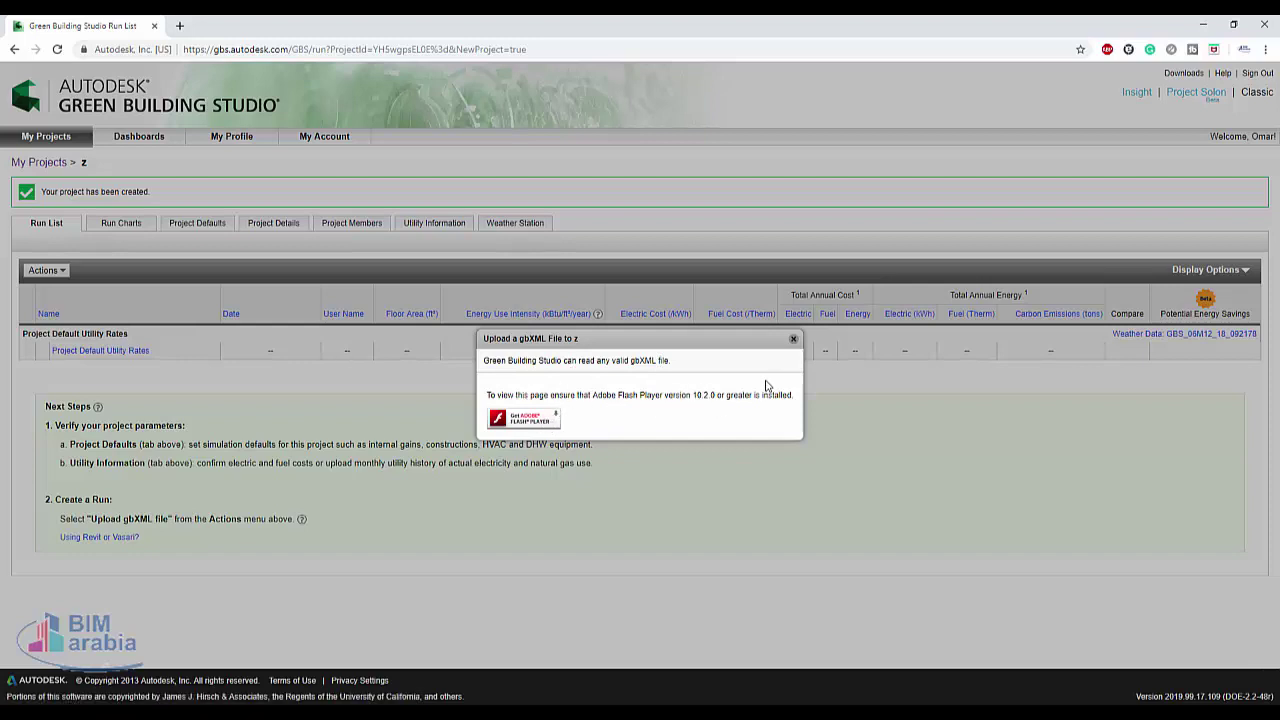
left_click(793, 339)
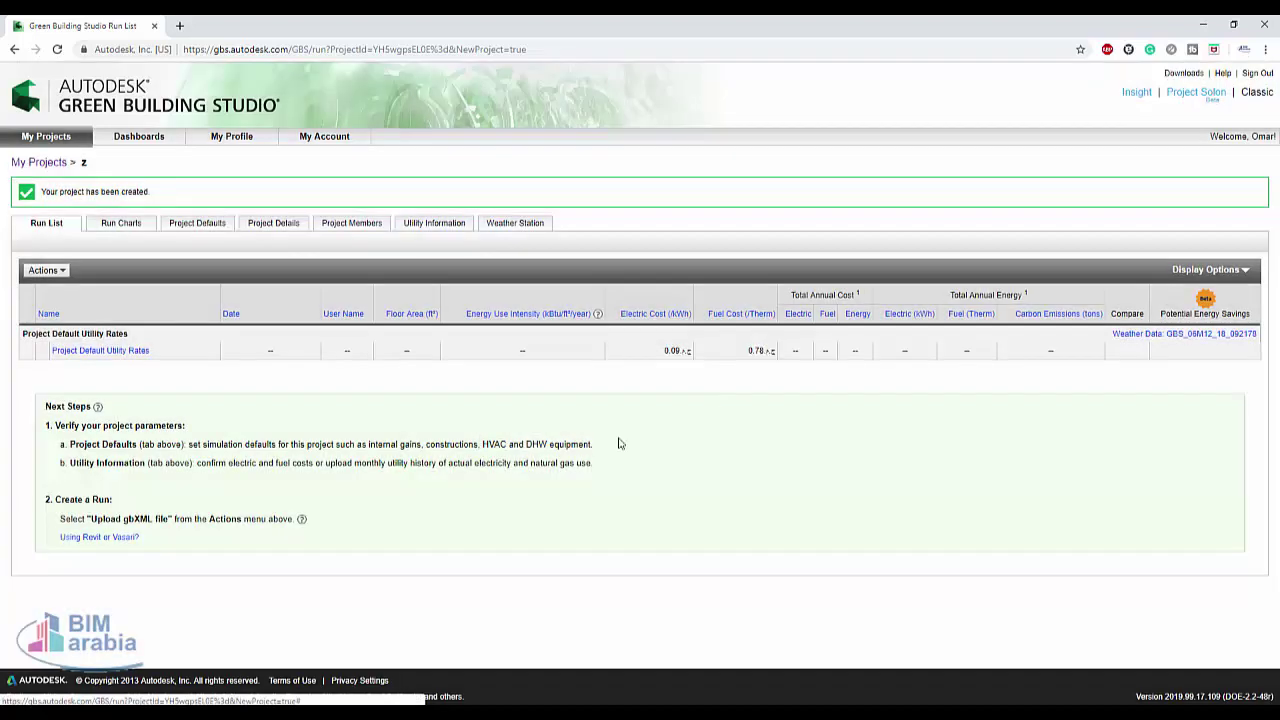